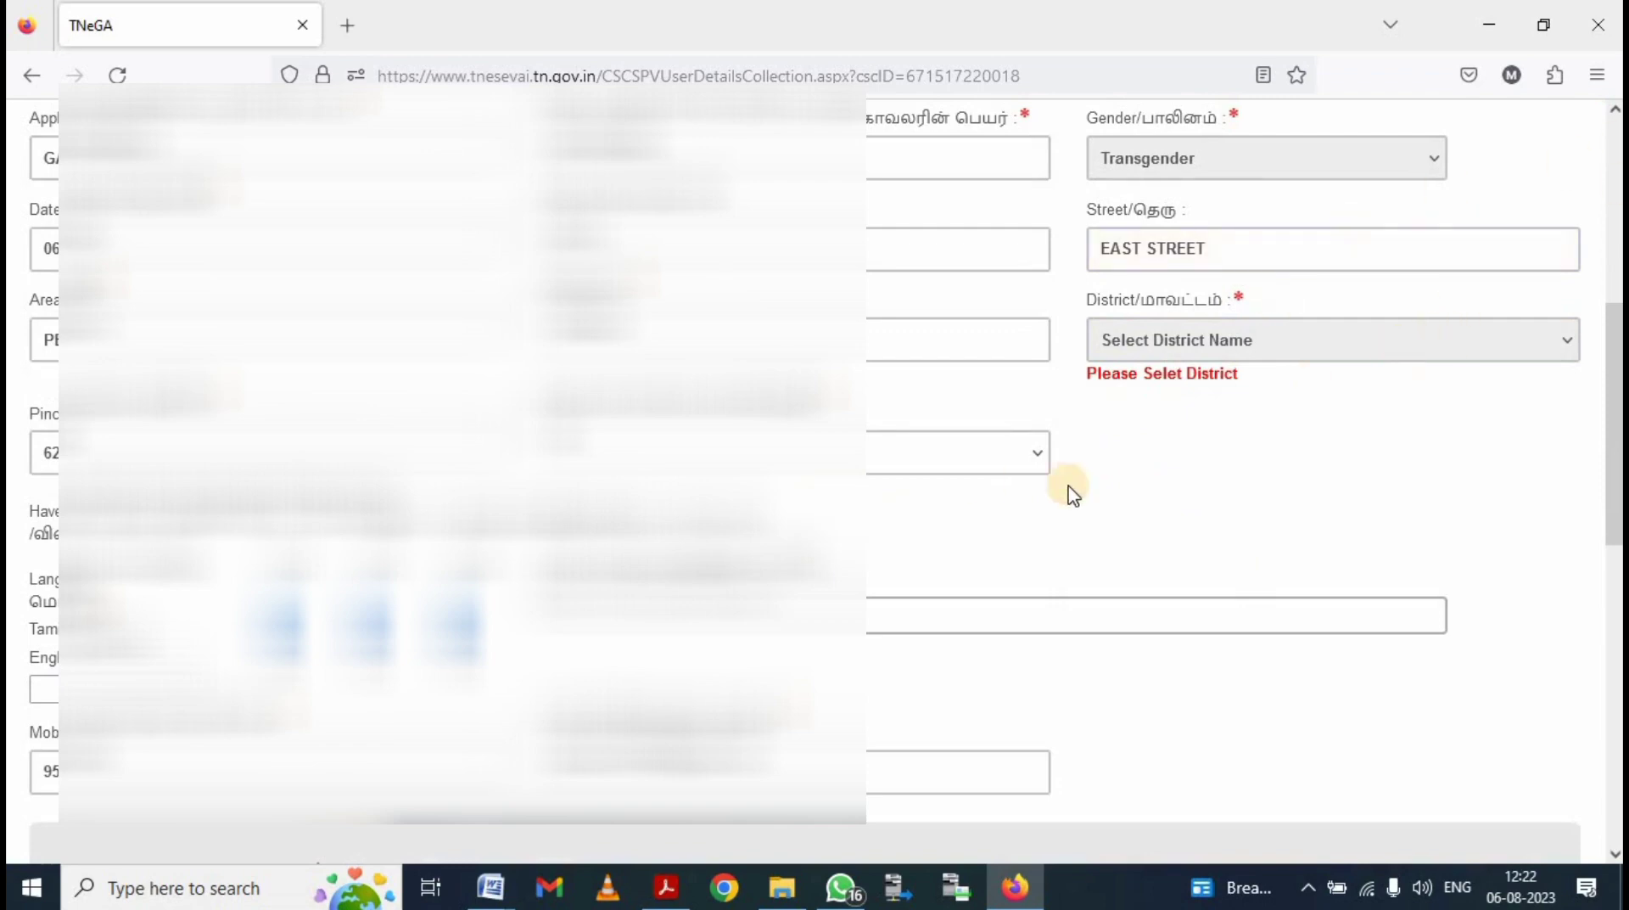
Step: Enter the Aadhaar verification code, complete the identity validation, and proceed to the Centre Details section
scroll(1069, 490, "down", 3)
scroll(1019, 500, "down", 5)
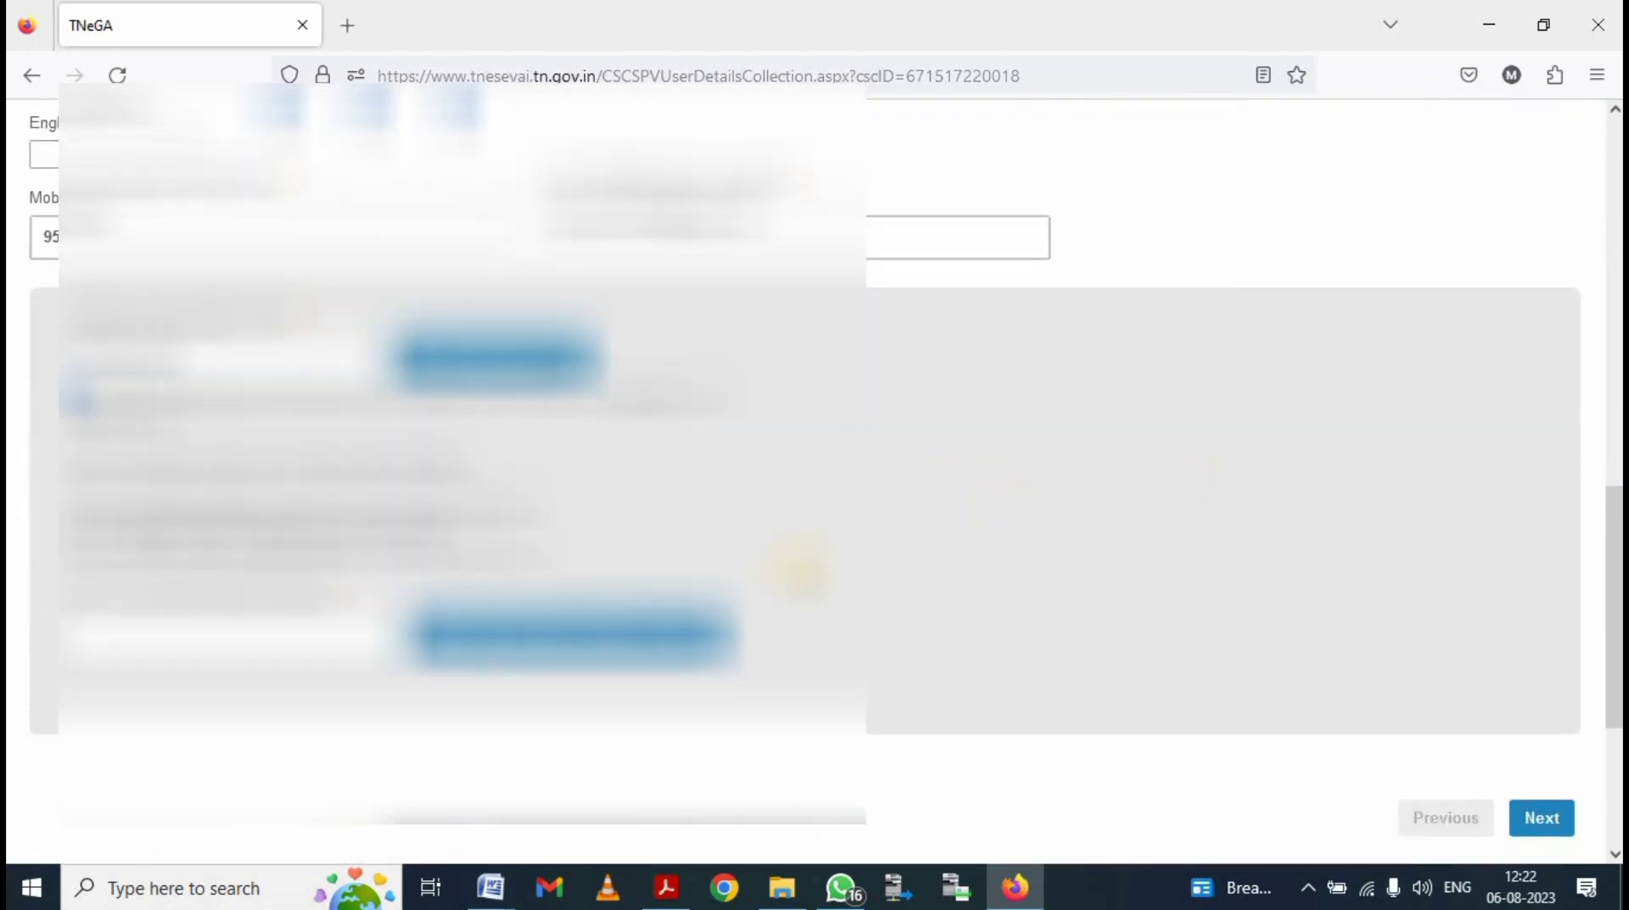
scroll(790, 564, "down", 2)
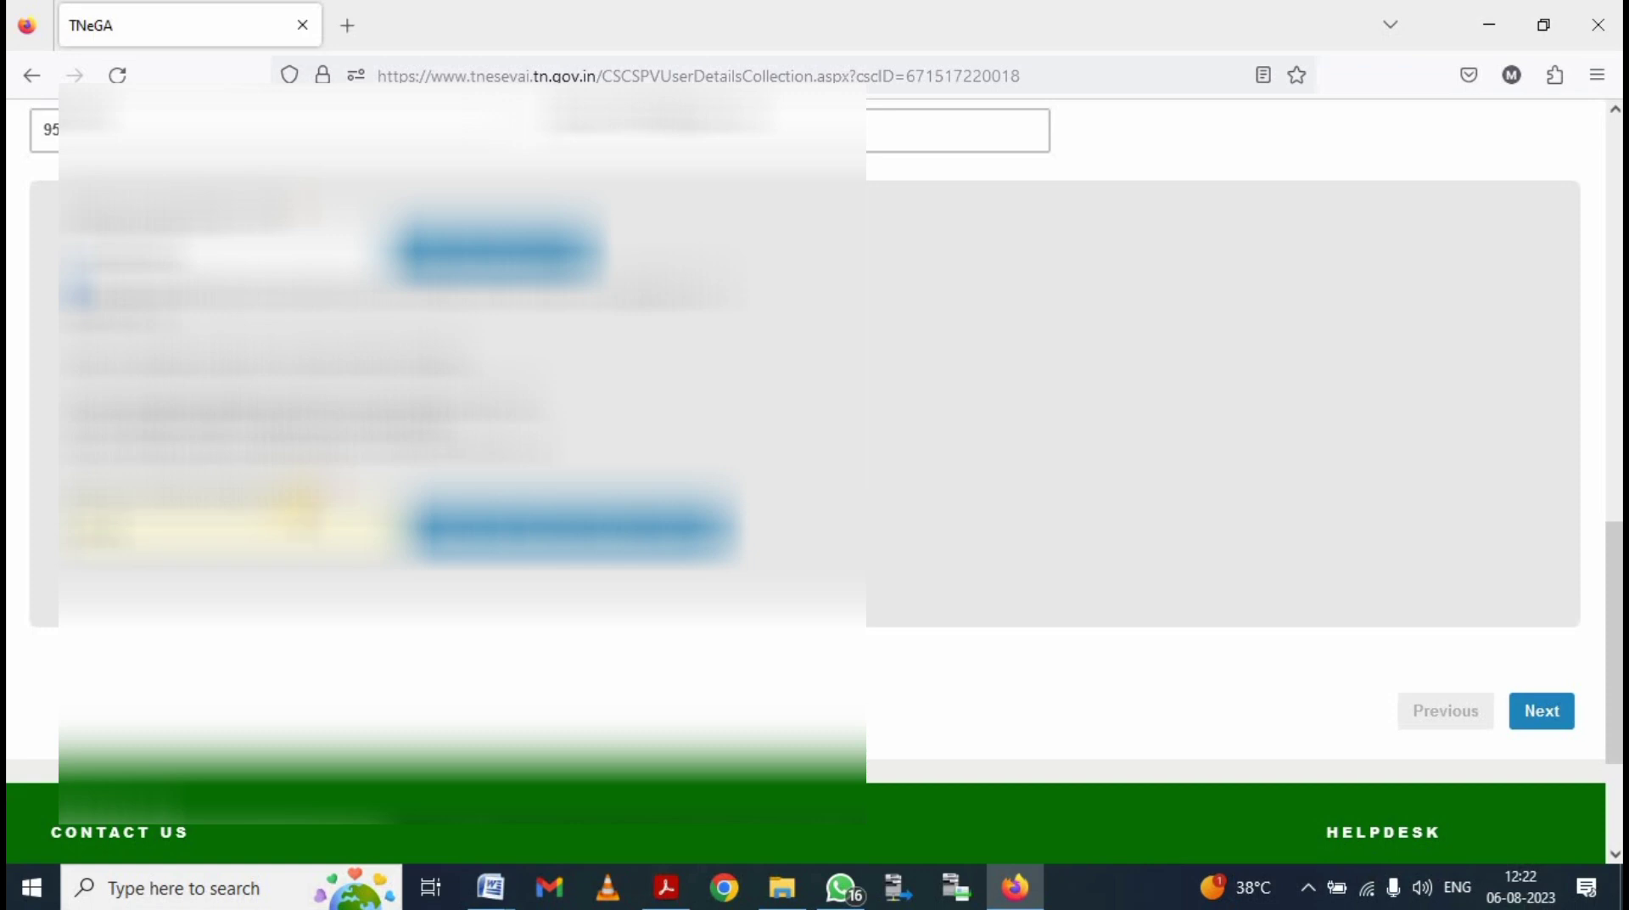
left_click(562, 530)
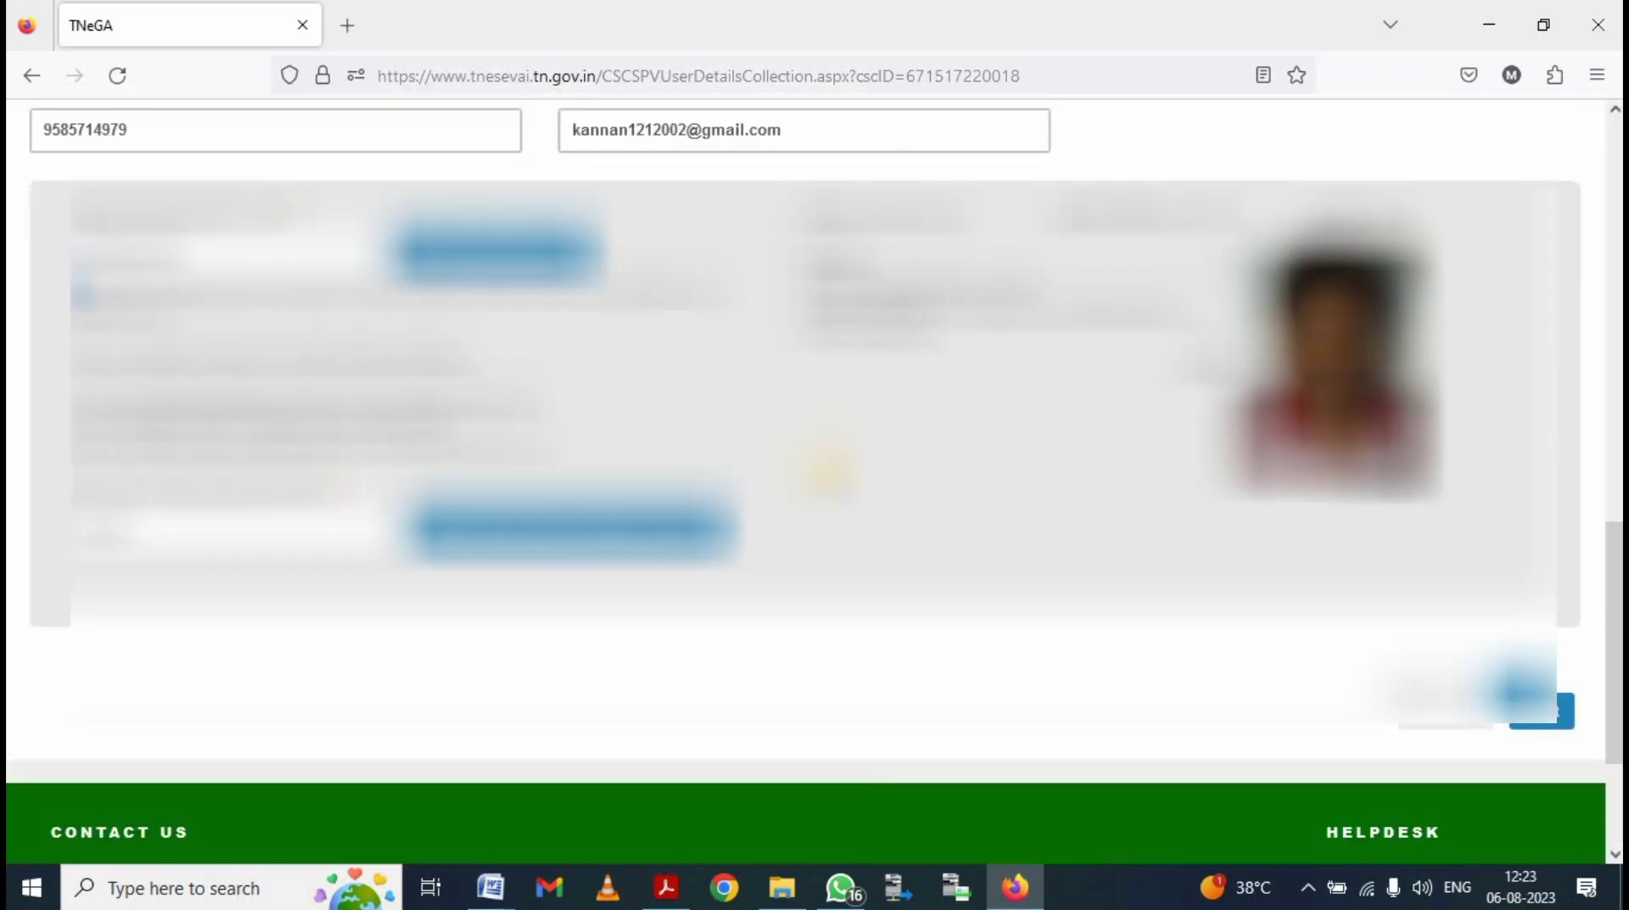
scroll(1379, 291, "up", 10)
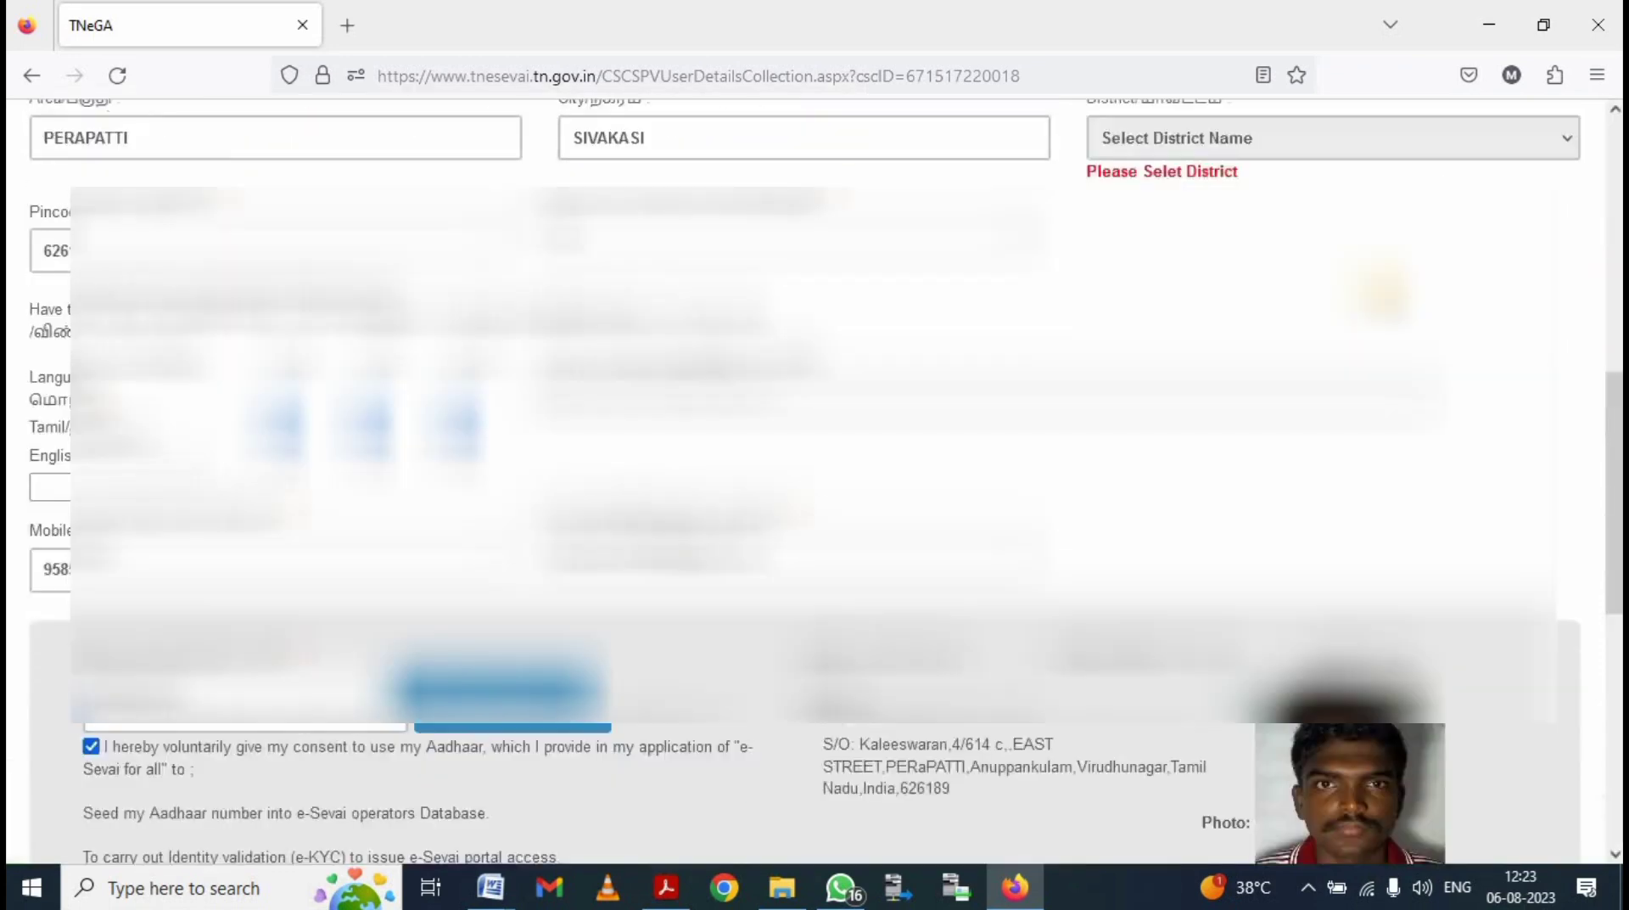
scroll(1569, 580, "down", 15)
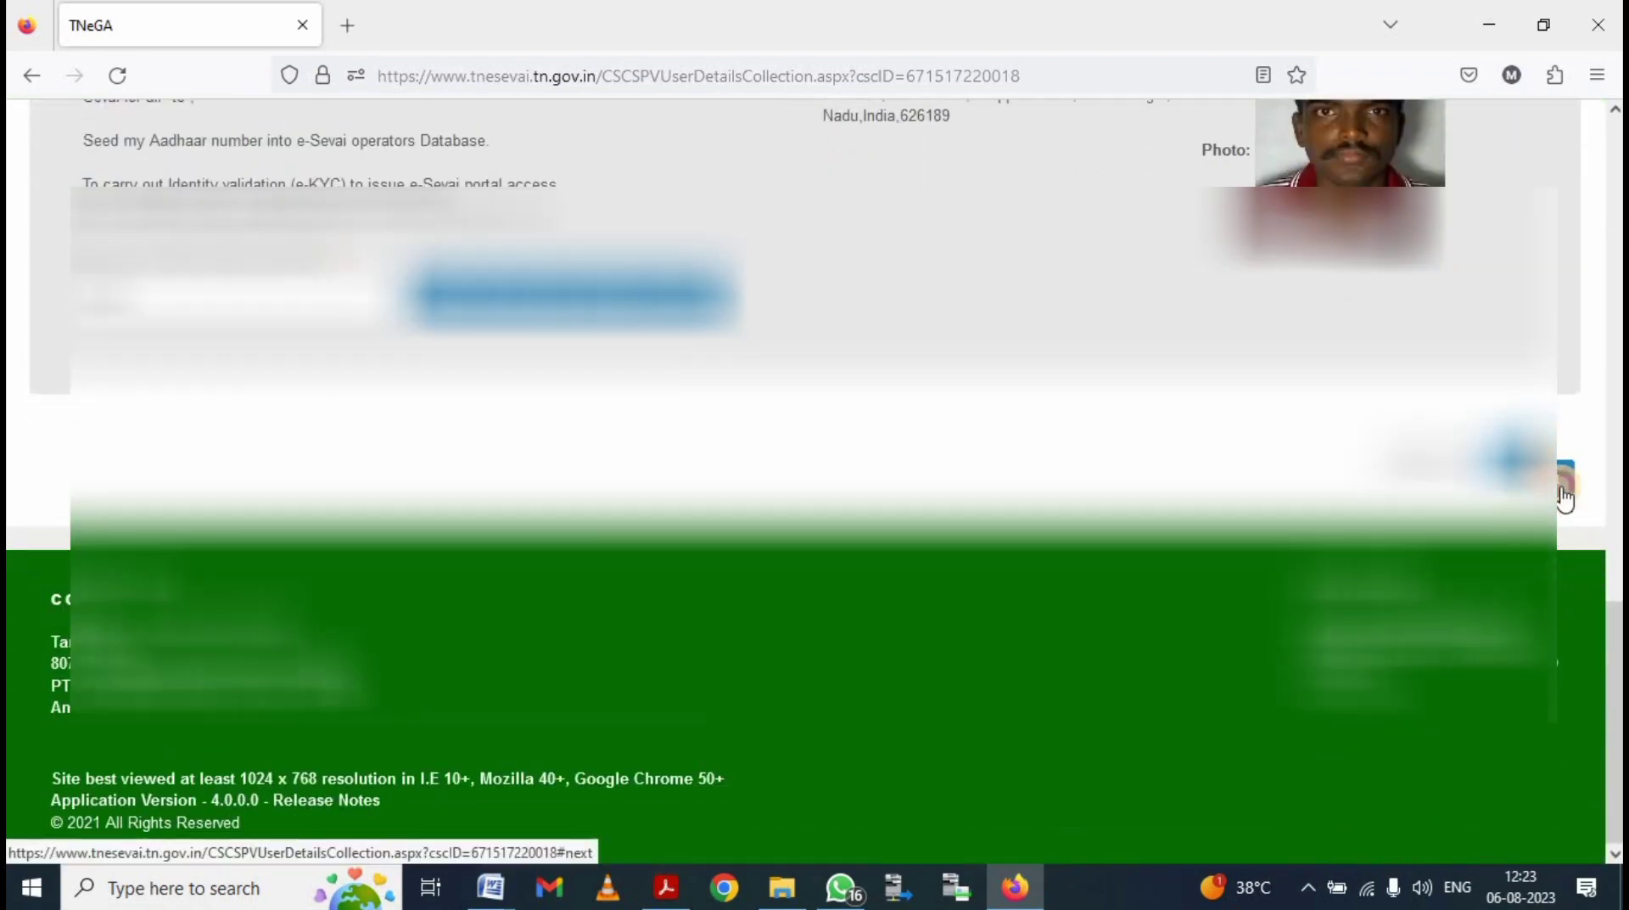
left_click(1566, 492)
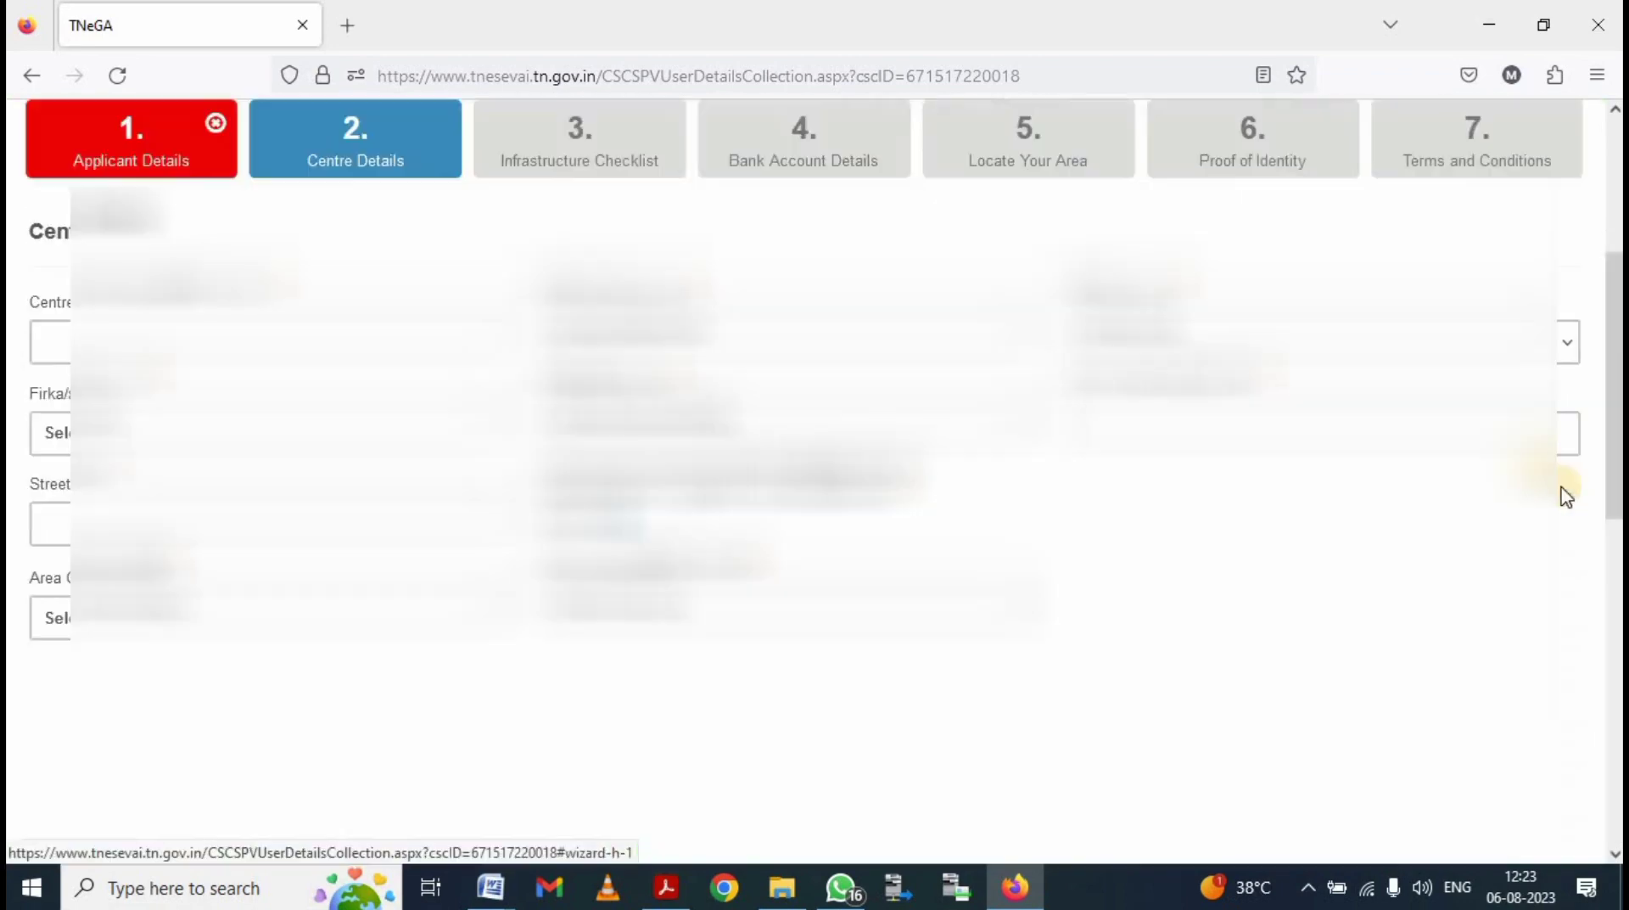
Step: Enter "GANESH COMMON SERVICE CENTER" as the centre name
scroll(399, 399, "up", 1)
left_click(321, 429)
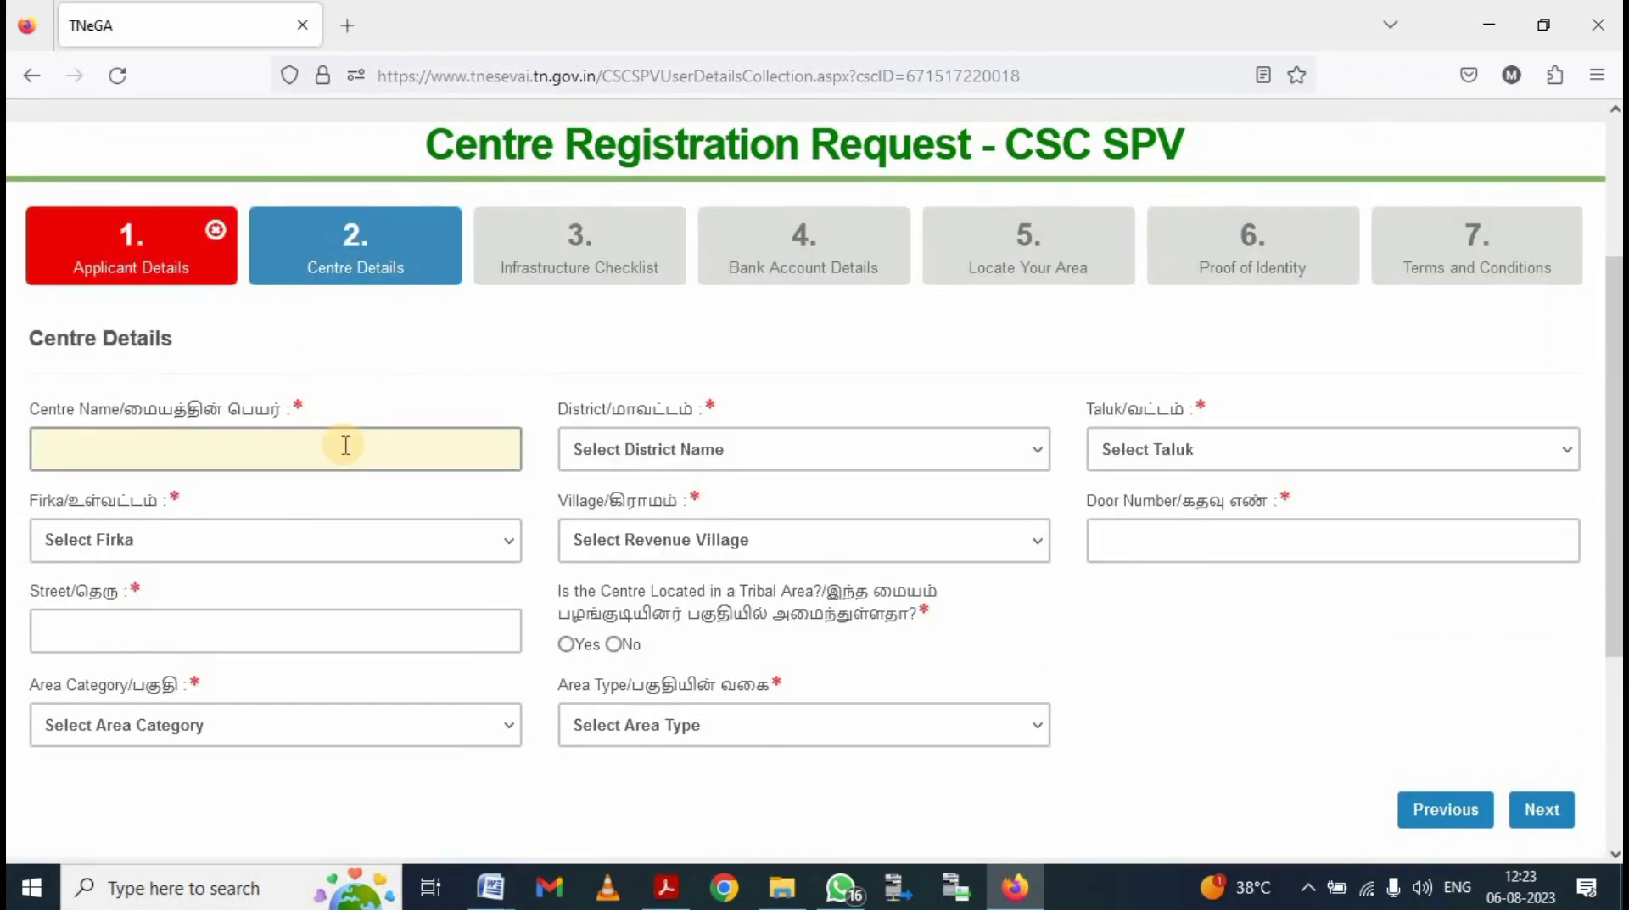
type("KA")
key("BackSpace")
key("BackSpace")
type("GANESH COMMON")
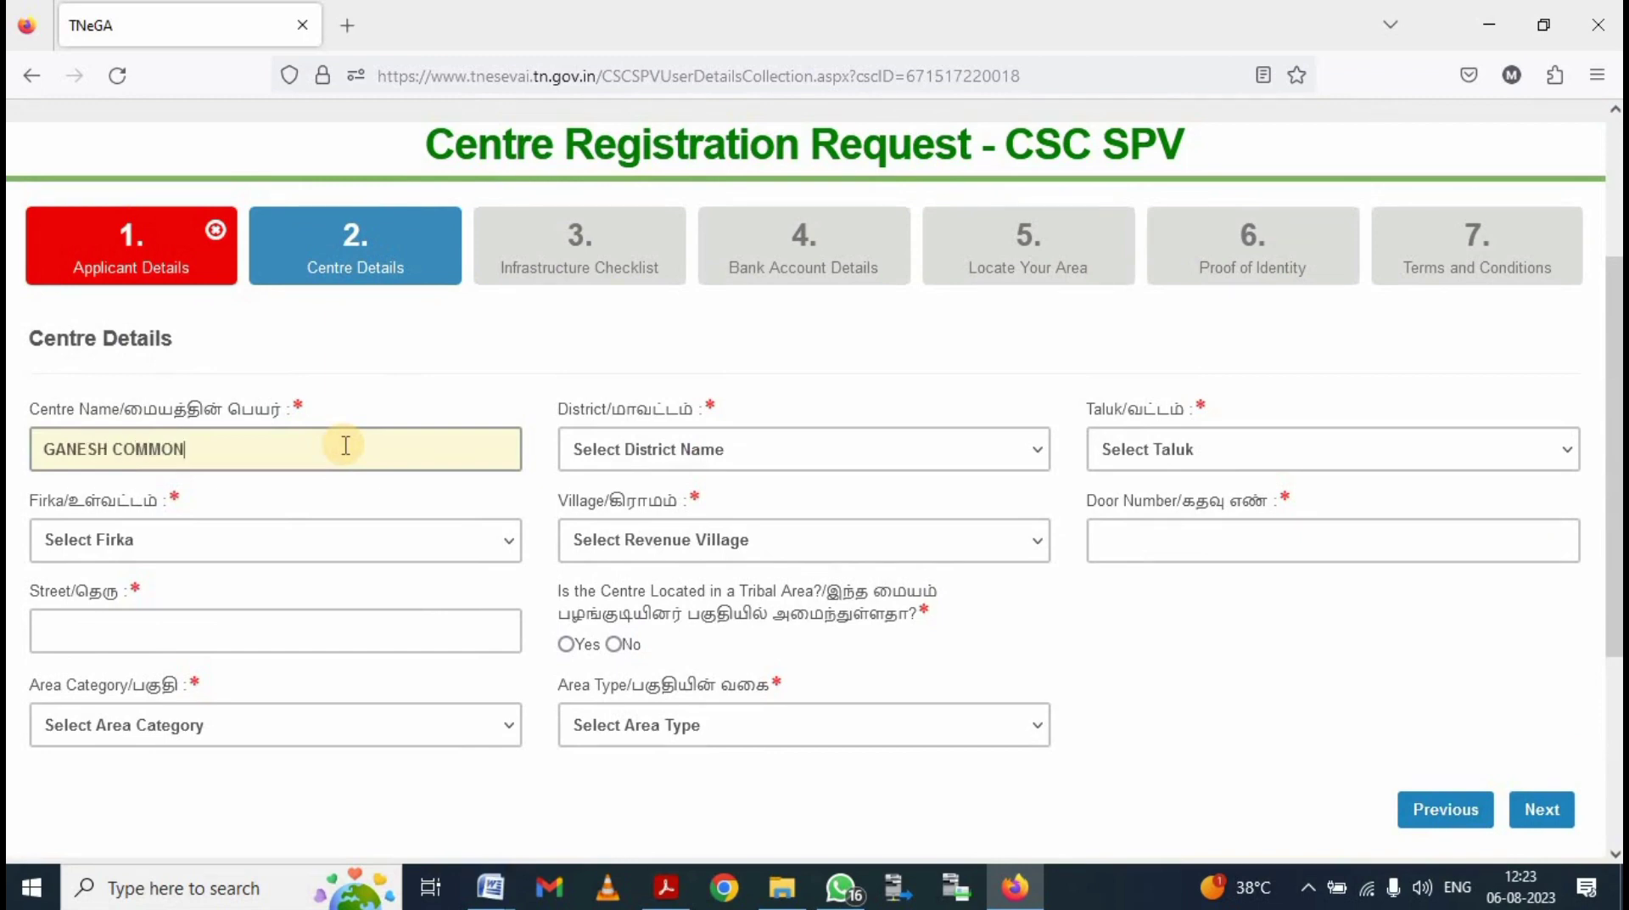
type(" SERVICE CEN")
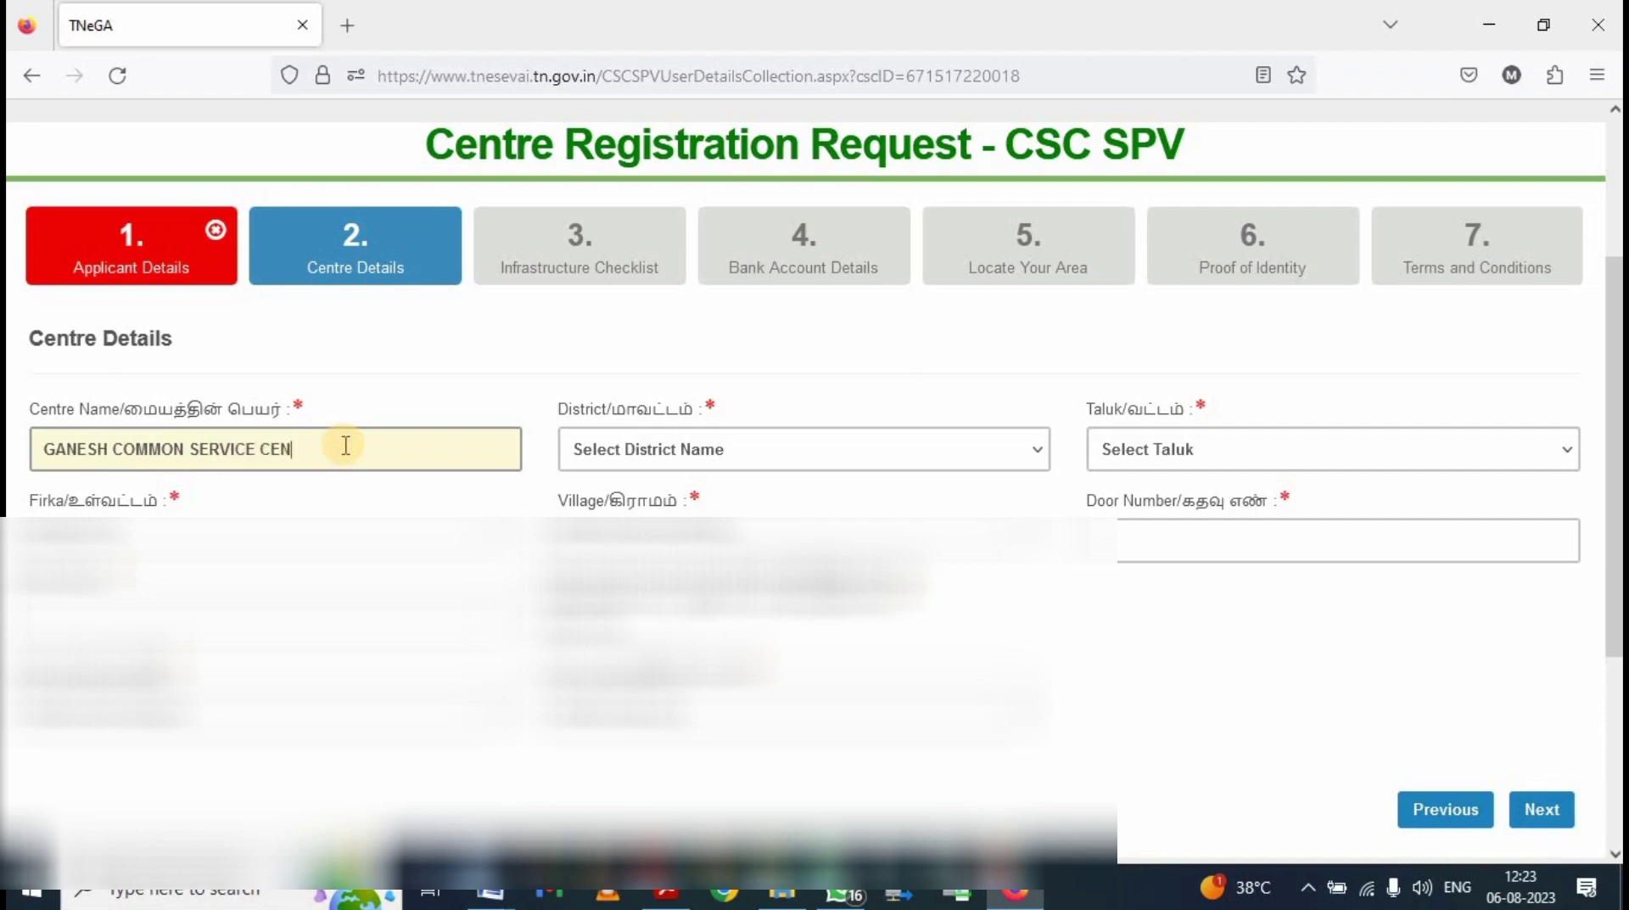
type("TER")
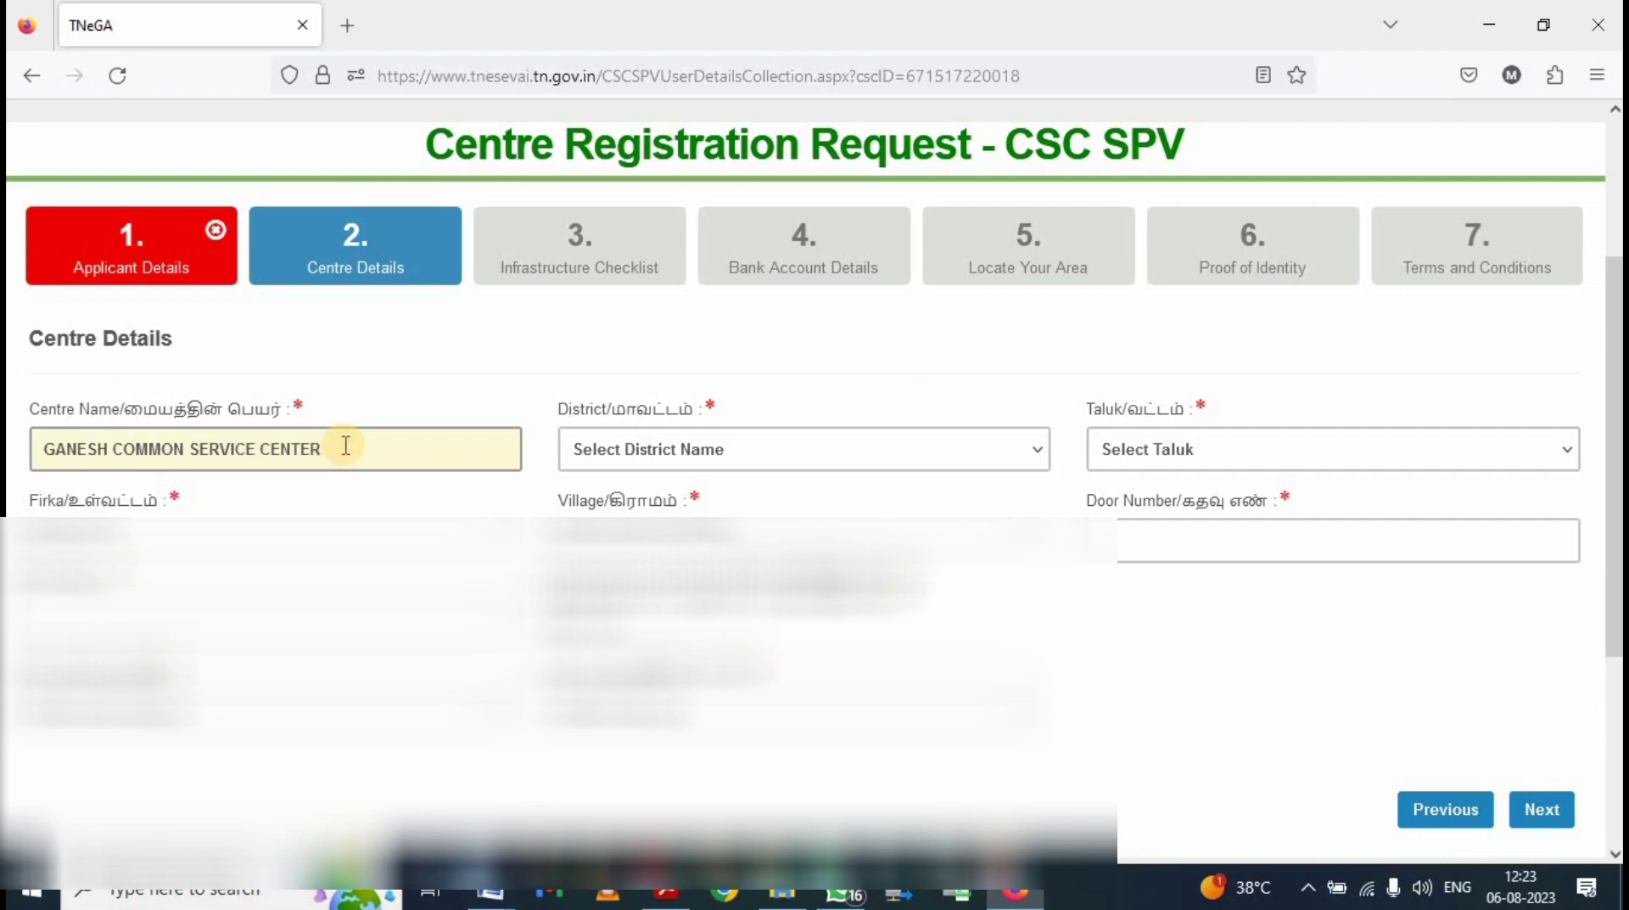
Step: Select Virudhunagar as the centre's district and Sivakasi as its taluk
left_click(864, 471)
scroll(802, 645, "down", 6)
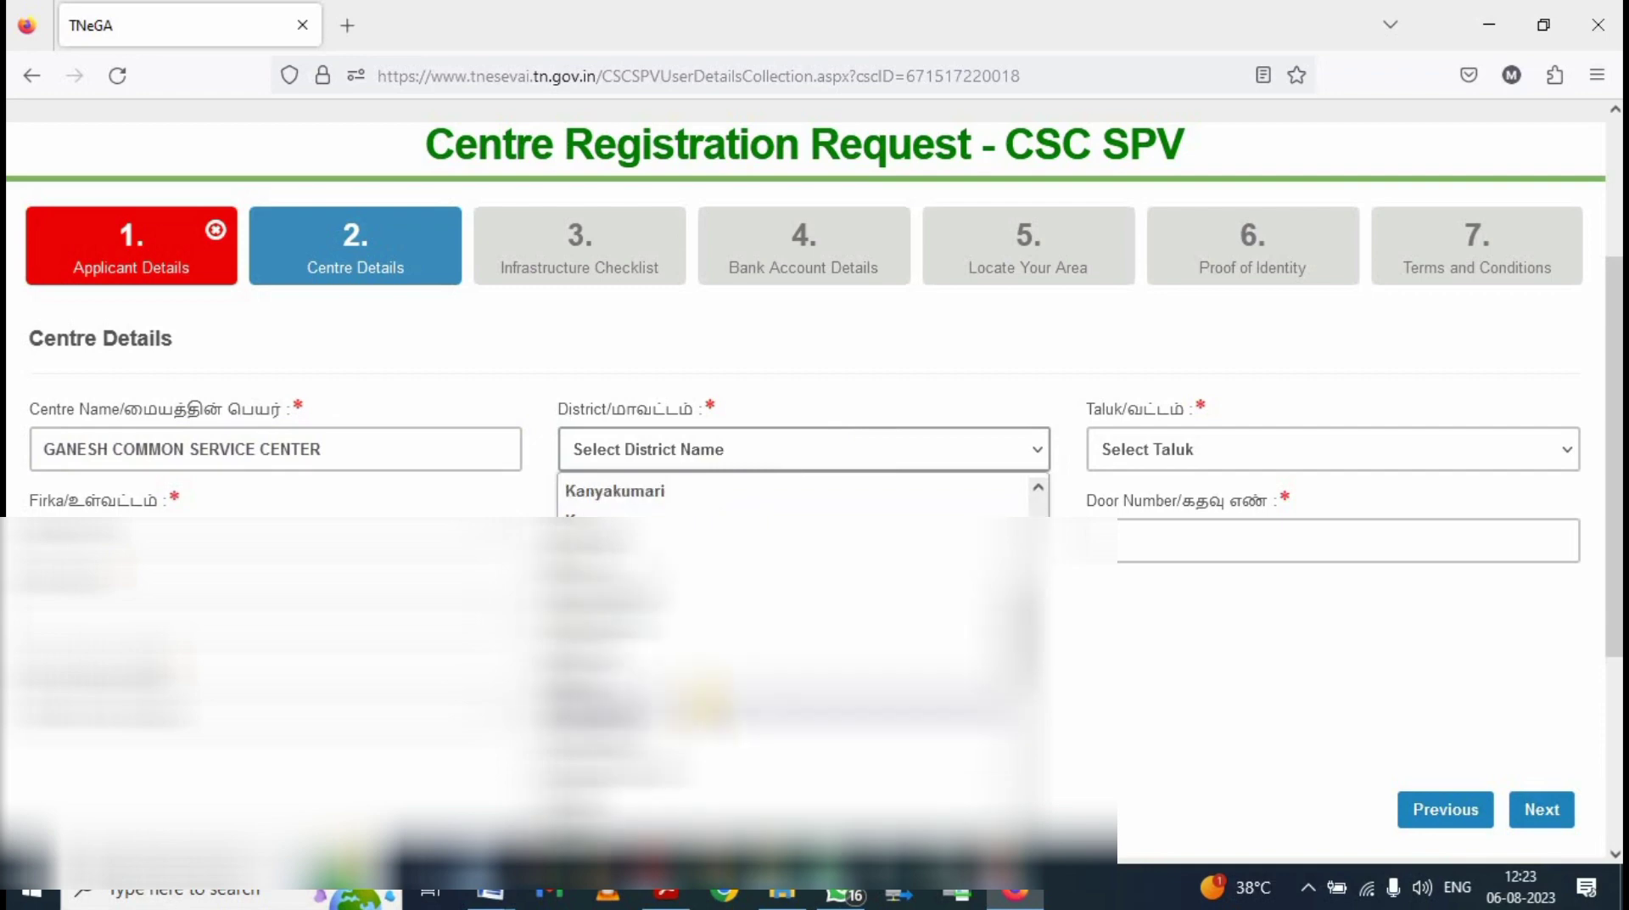
scroll(717, 777, "down", 3)
left_click(719, 819)
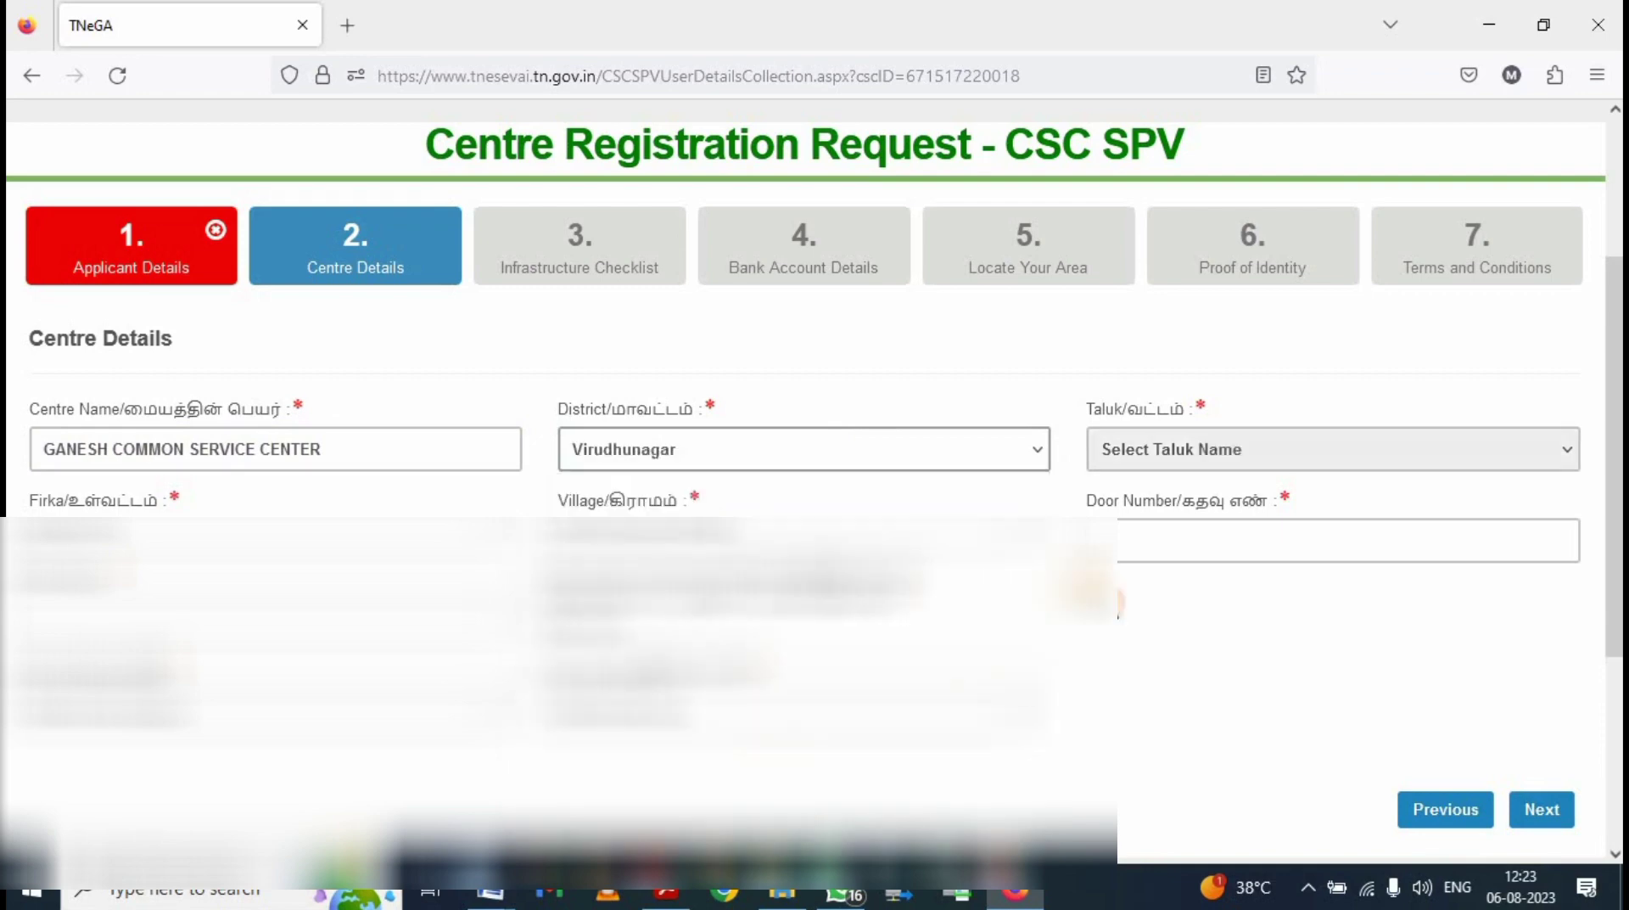
left_click(1231, 450)
left_click(1181, 611)
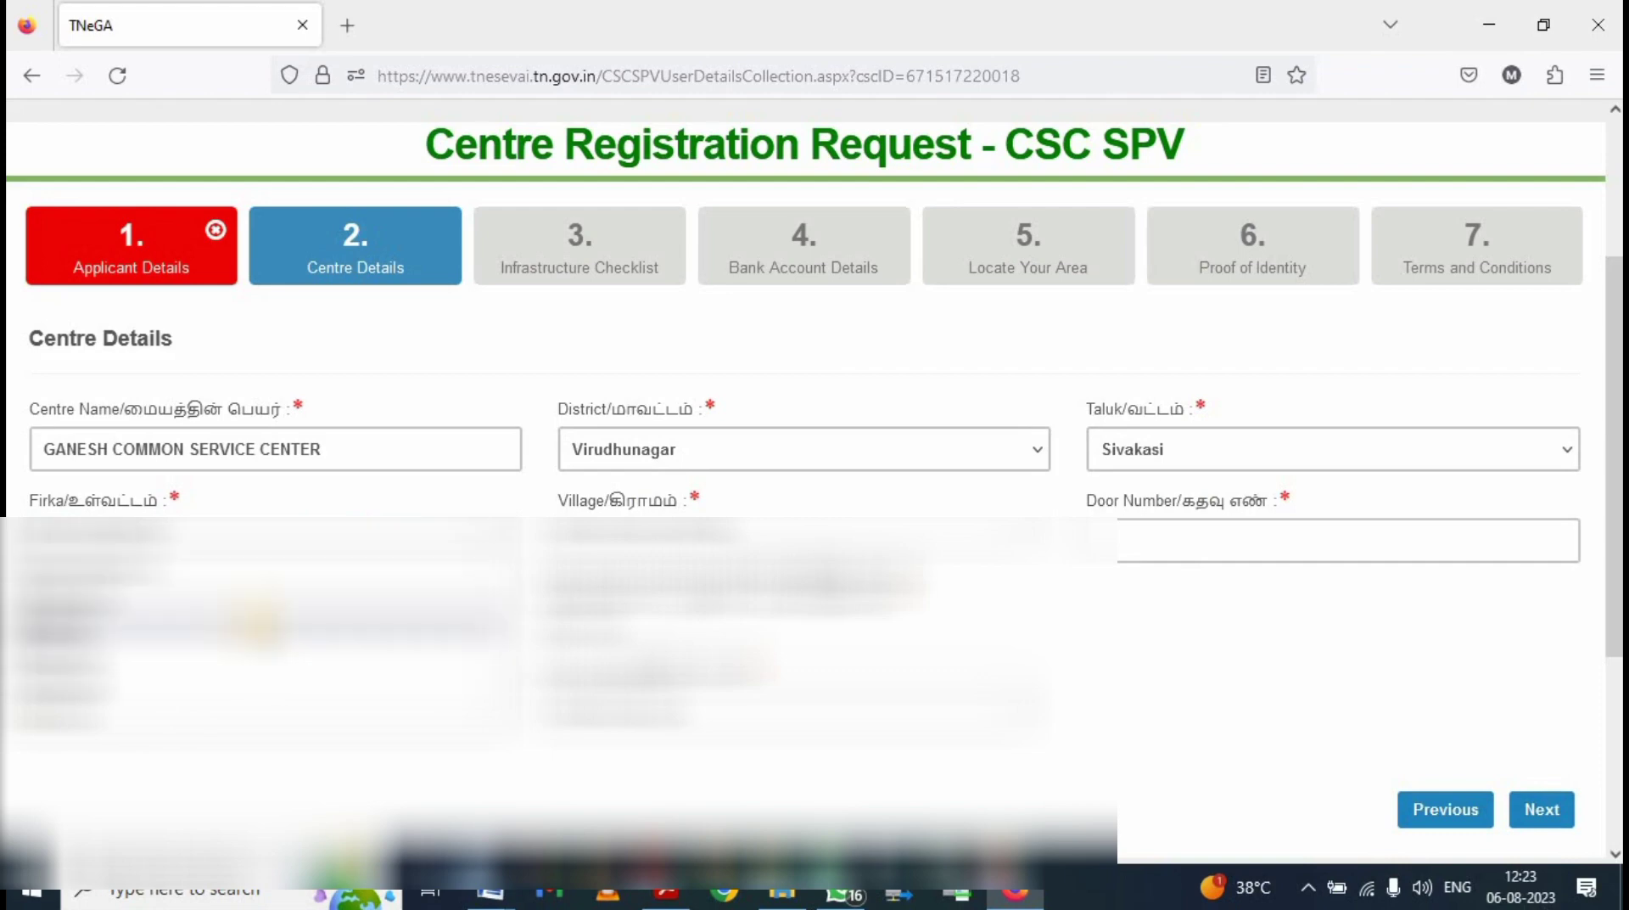
Step: Fill in the centre's address by choosing its firka and village and entering the door number and street
left_click(255, 622)
left_click(776, 534)
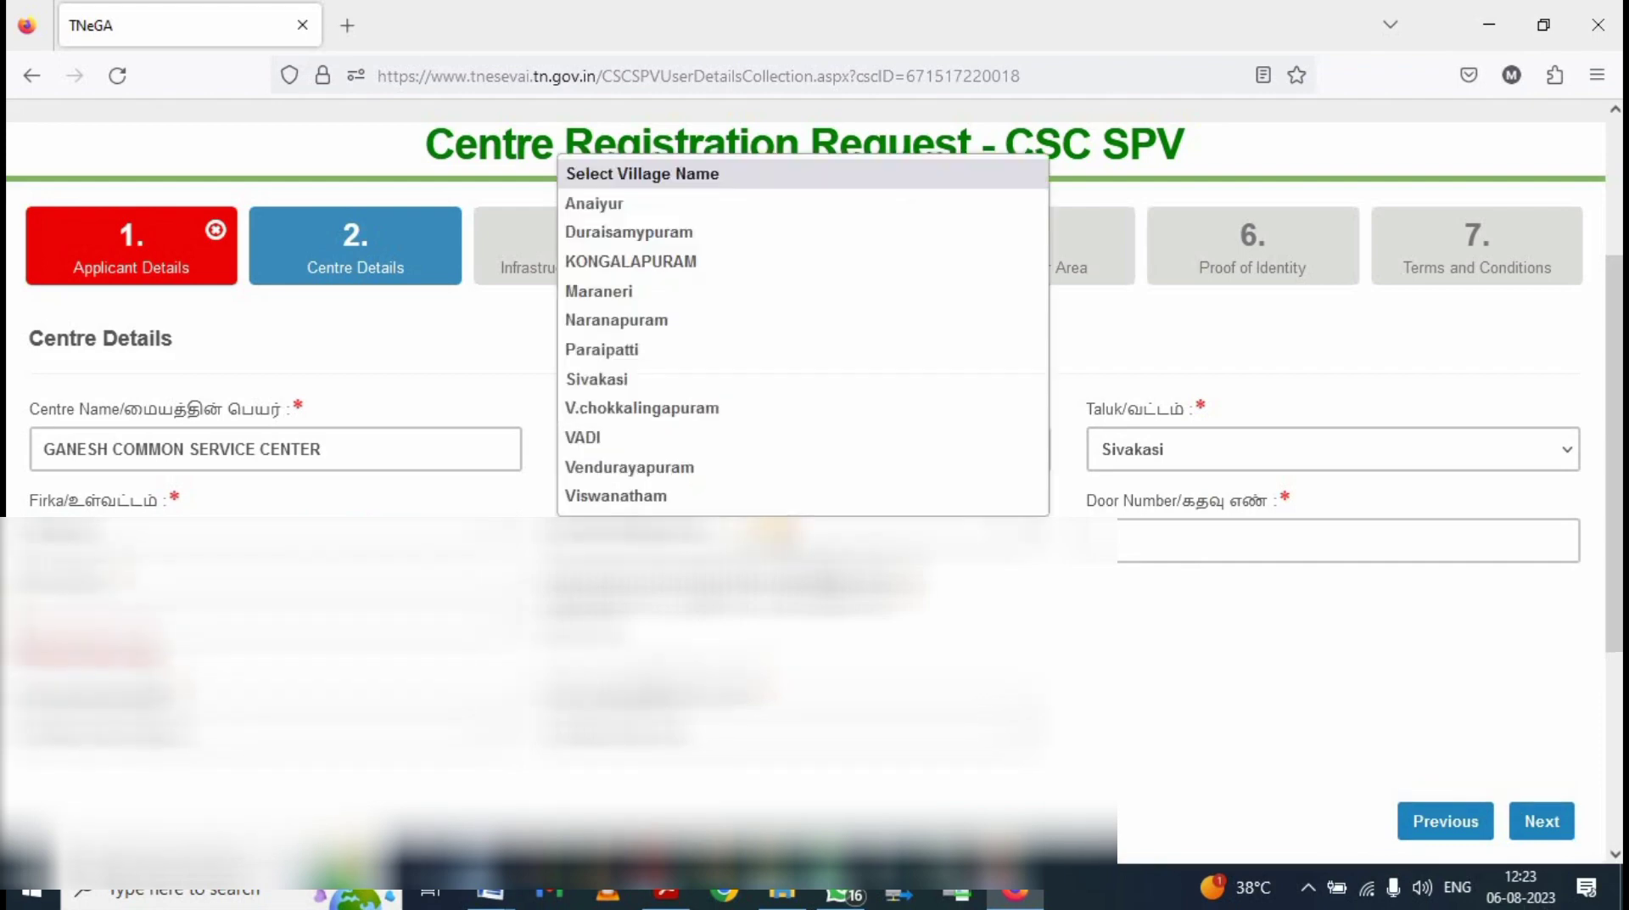
left_click(738, 262)
left_click(1218, 546)
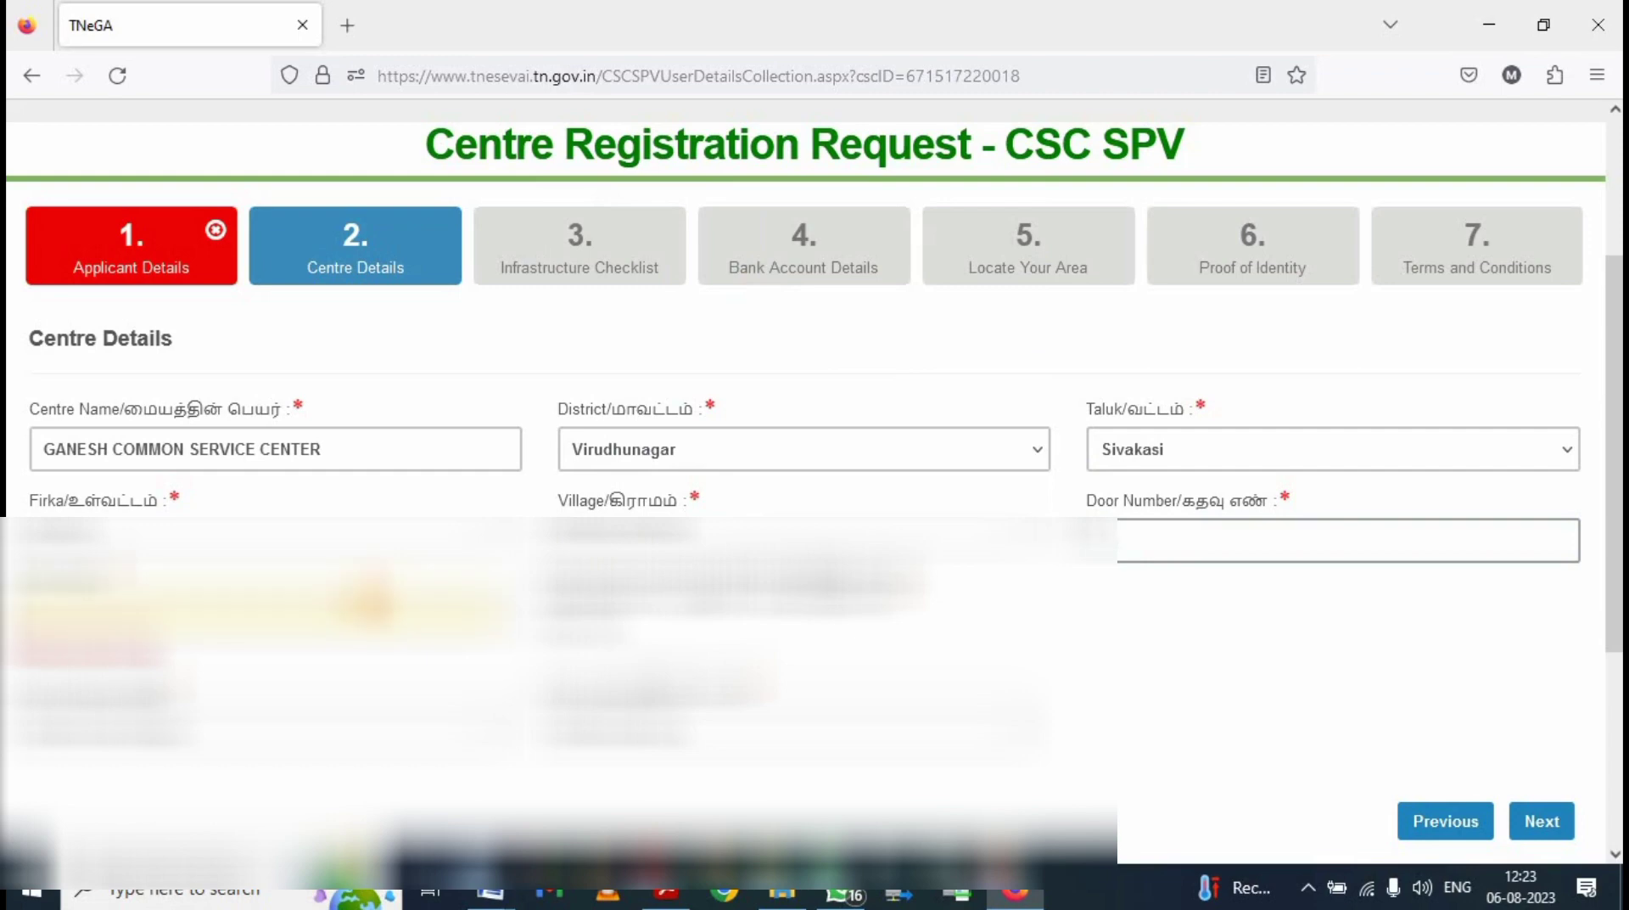
left_click(369, 603)
type("...")
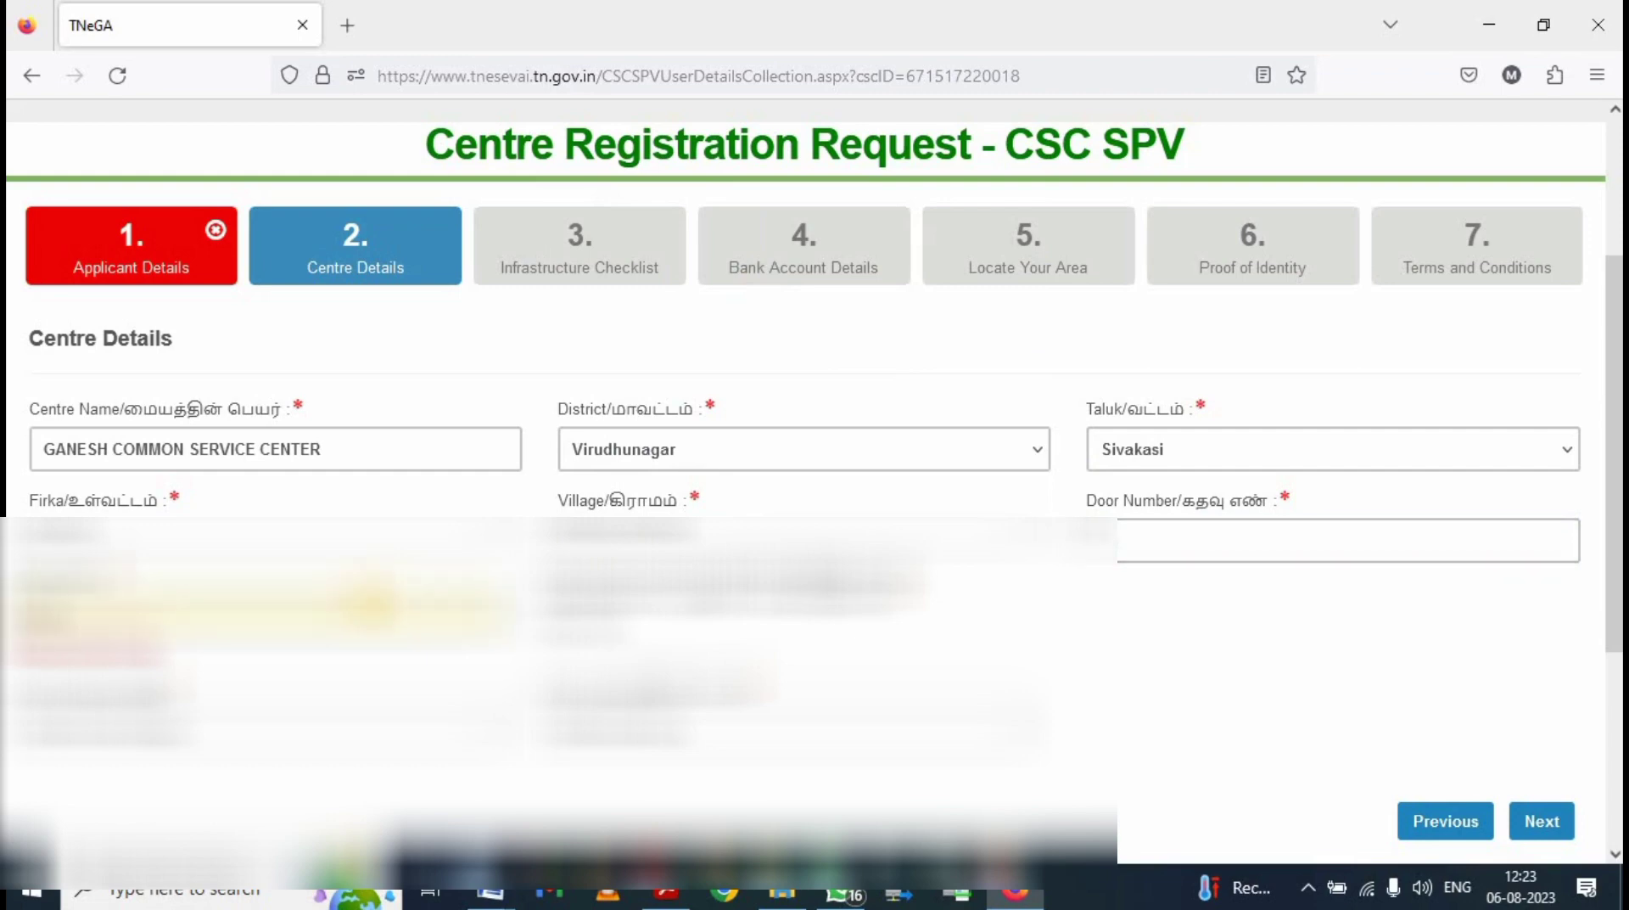
type("...")
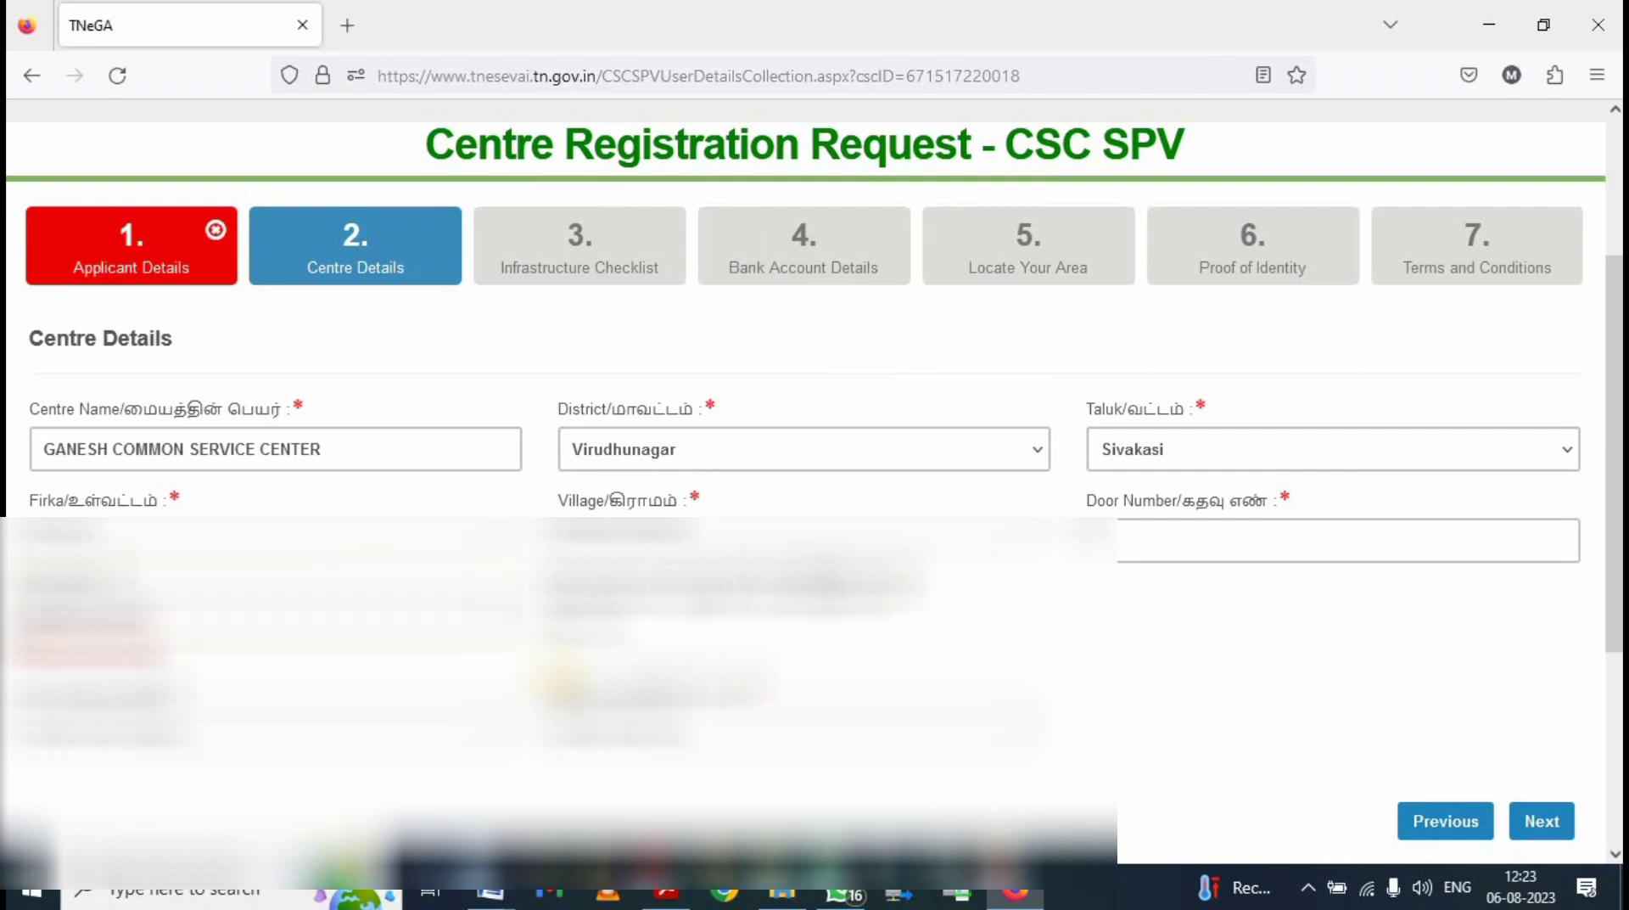
Step: Answer the tribal area question and choose the centre's area category, area type and block
left_click(580, 635)
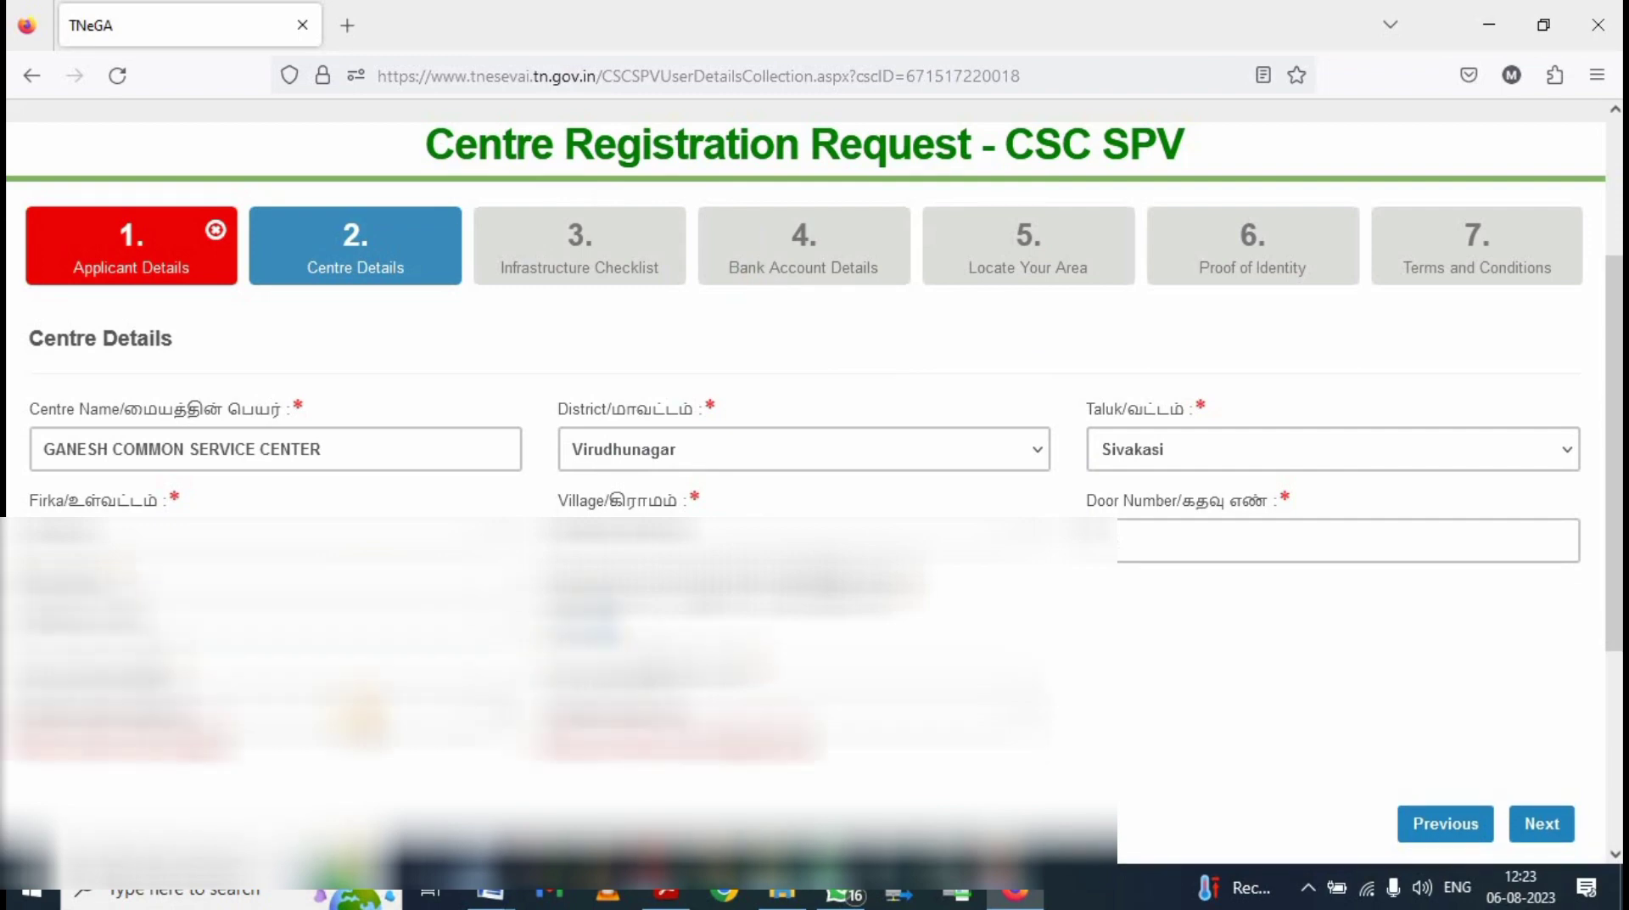
left_click(427, 708)
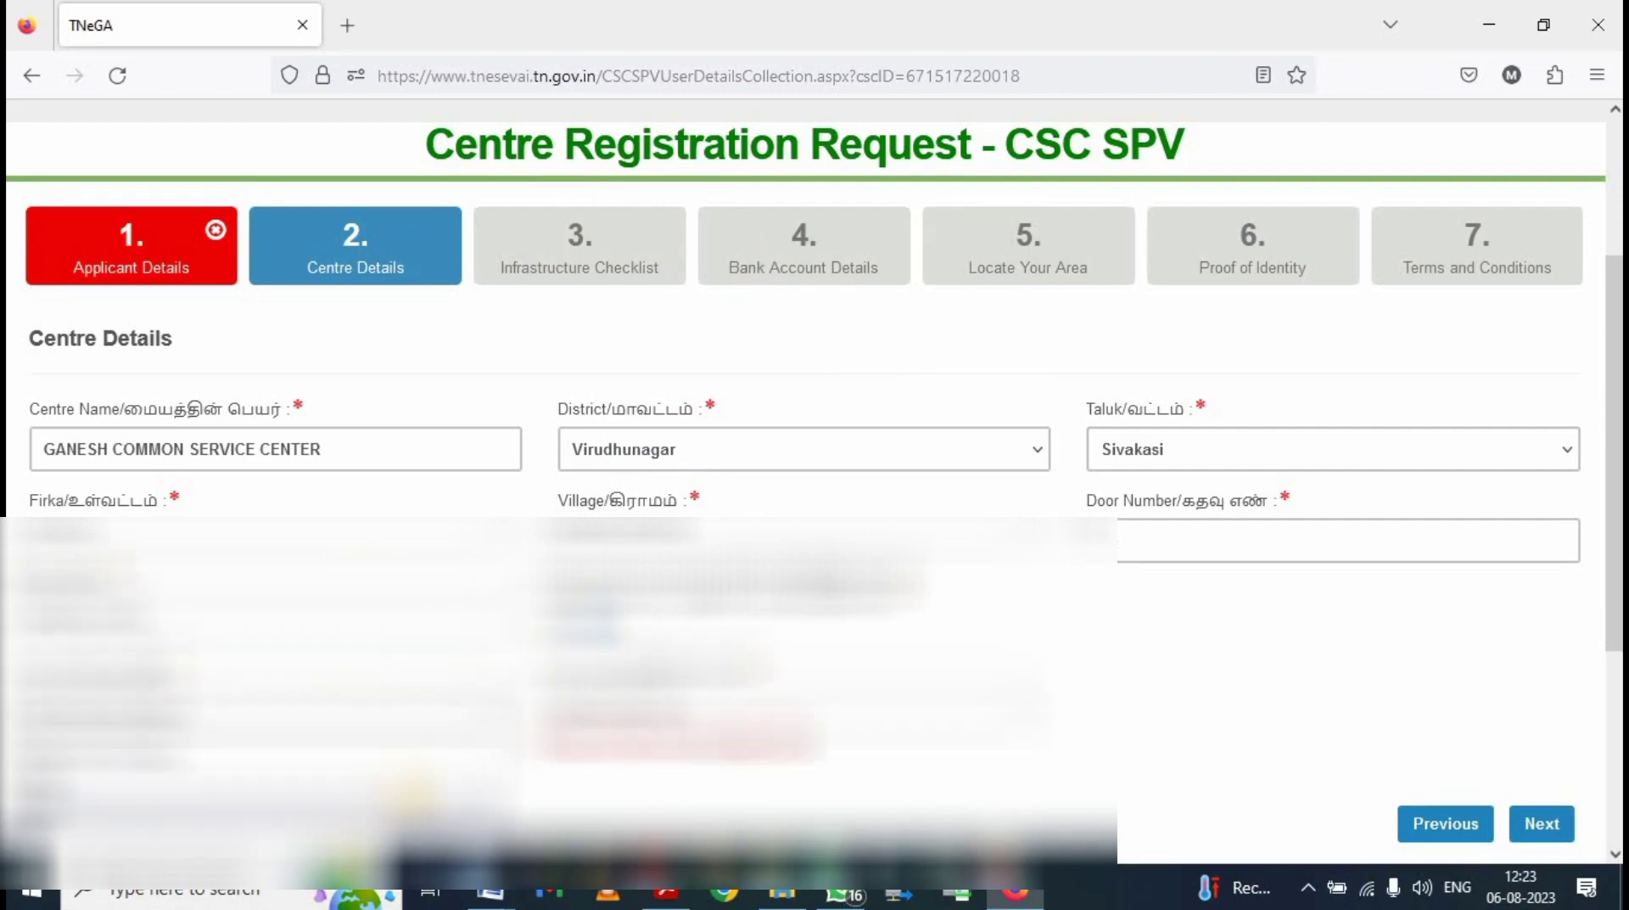
left_click(409, 791)
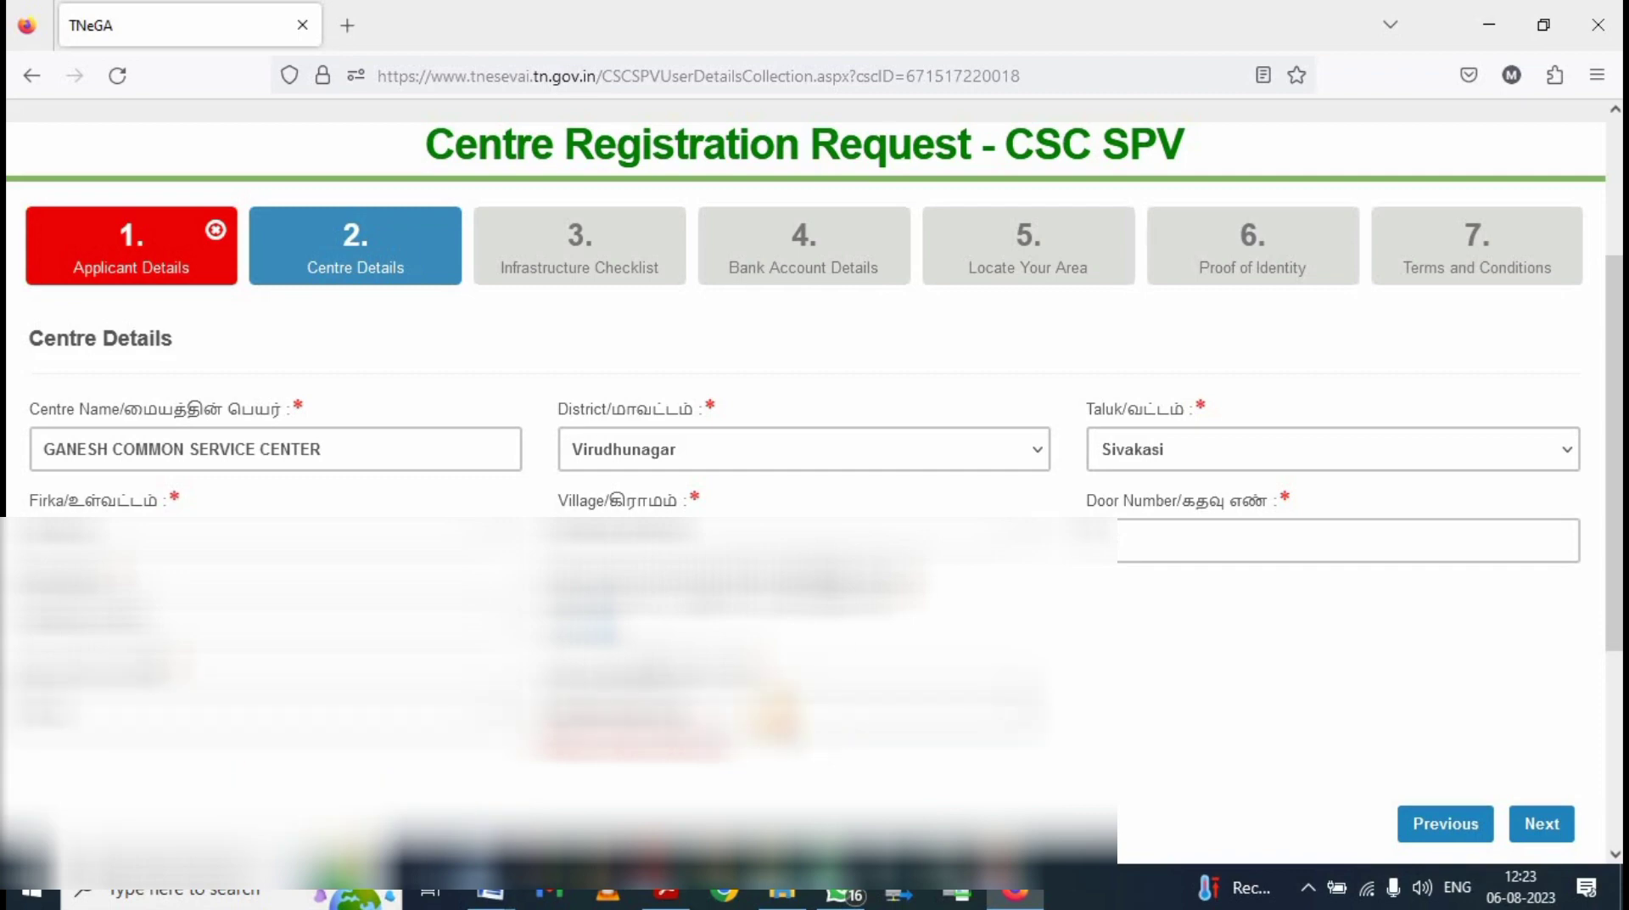
left_click(774, 717)
left_click(782, 791)
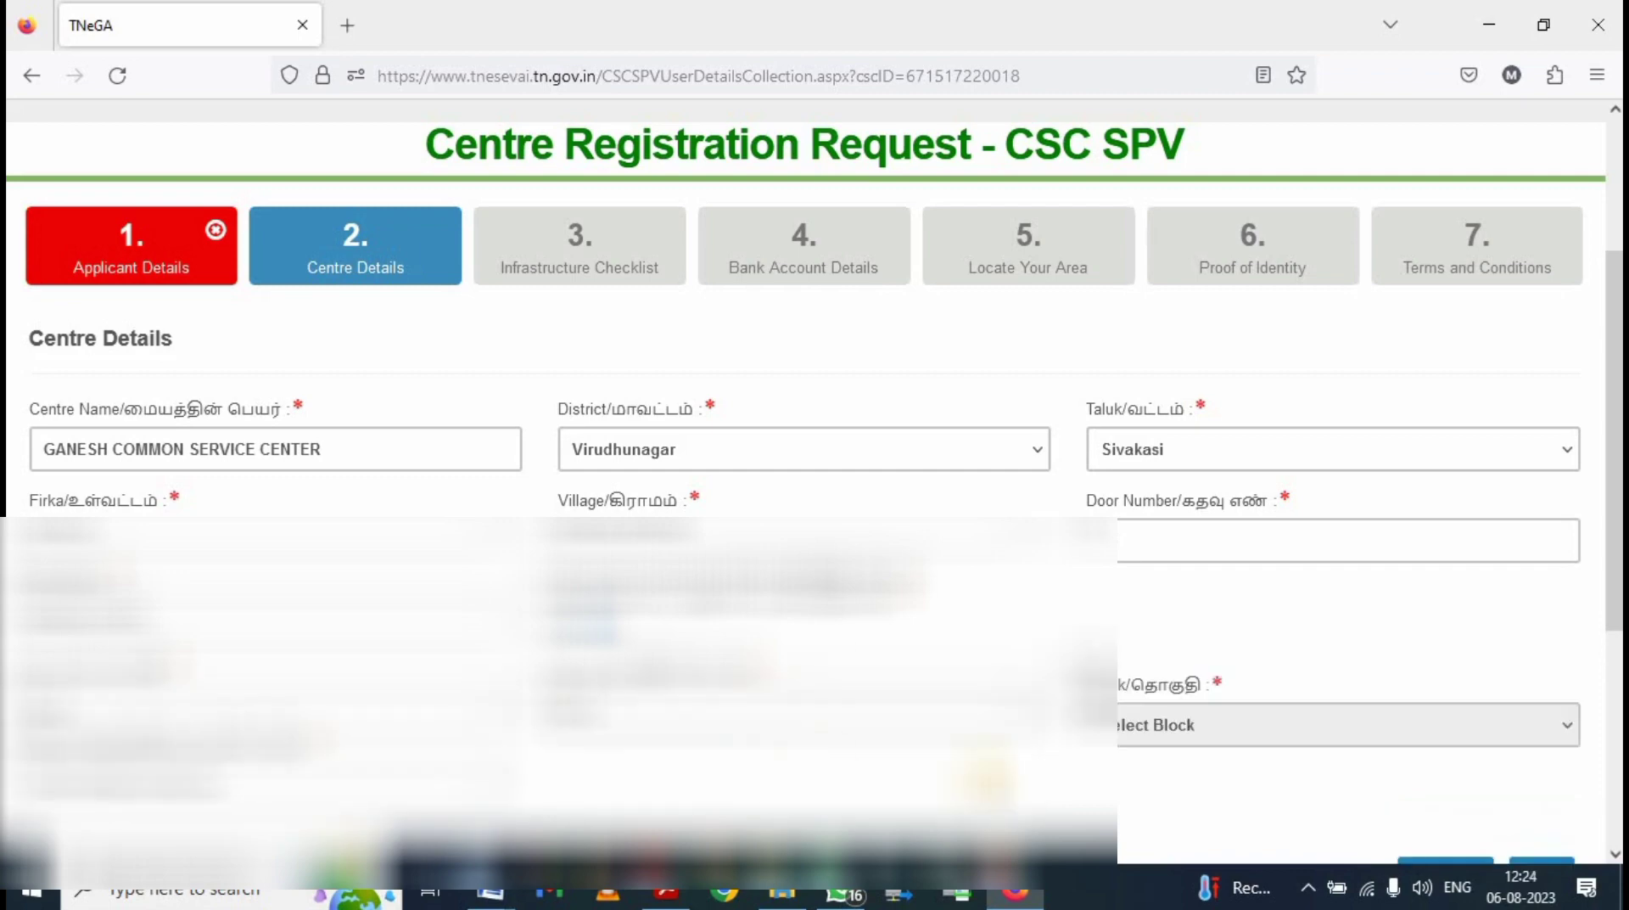
left_click(1222, 728)
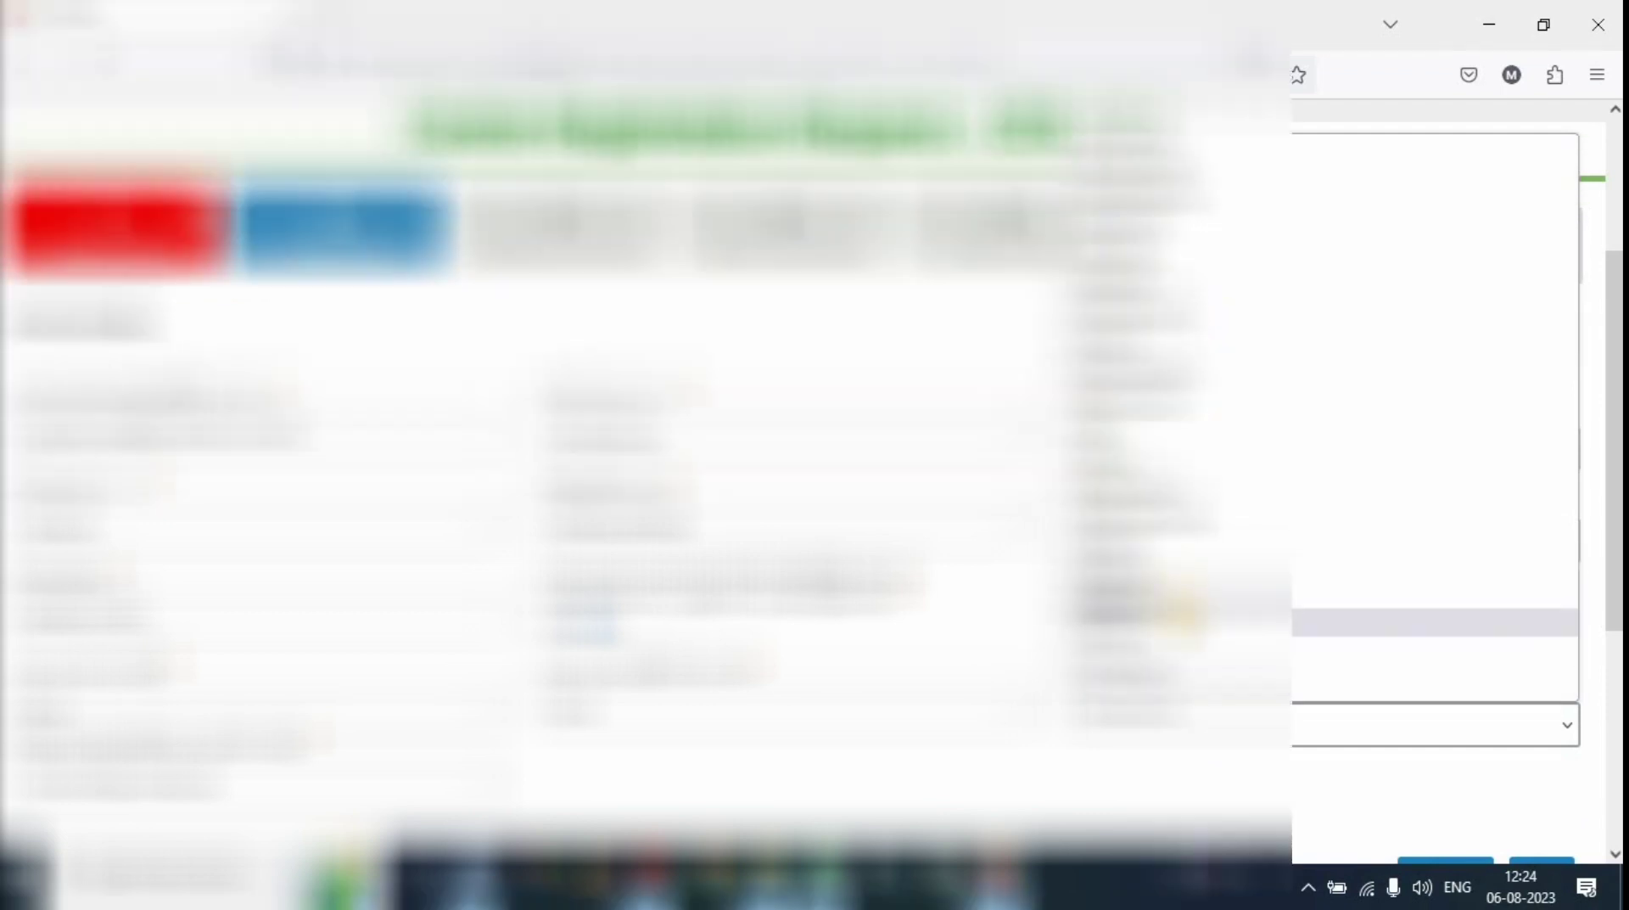
left_click(1175, 588)
Step: Choose the centre's locality in the remaining list below the area category and proceed to the Infrastructure Checklist section
scroll(1101, 626, "down", 2)
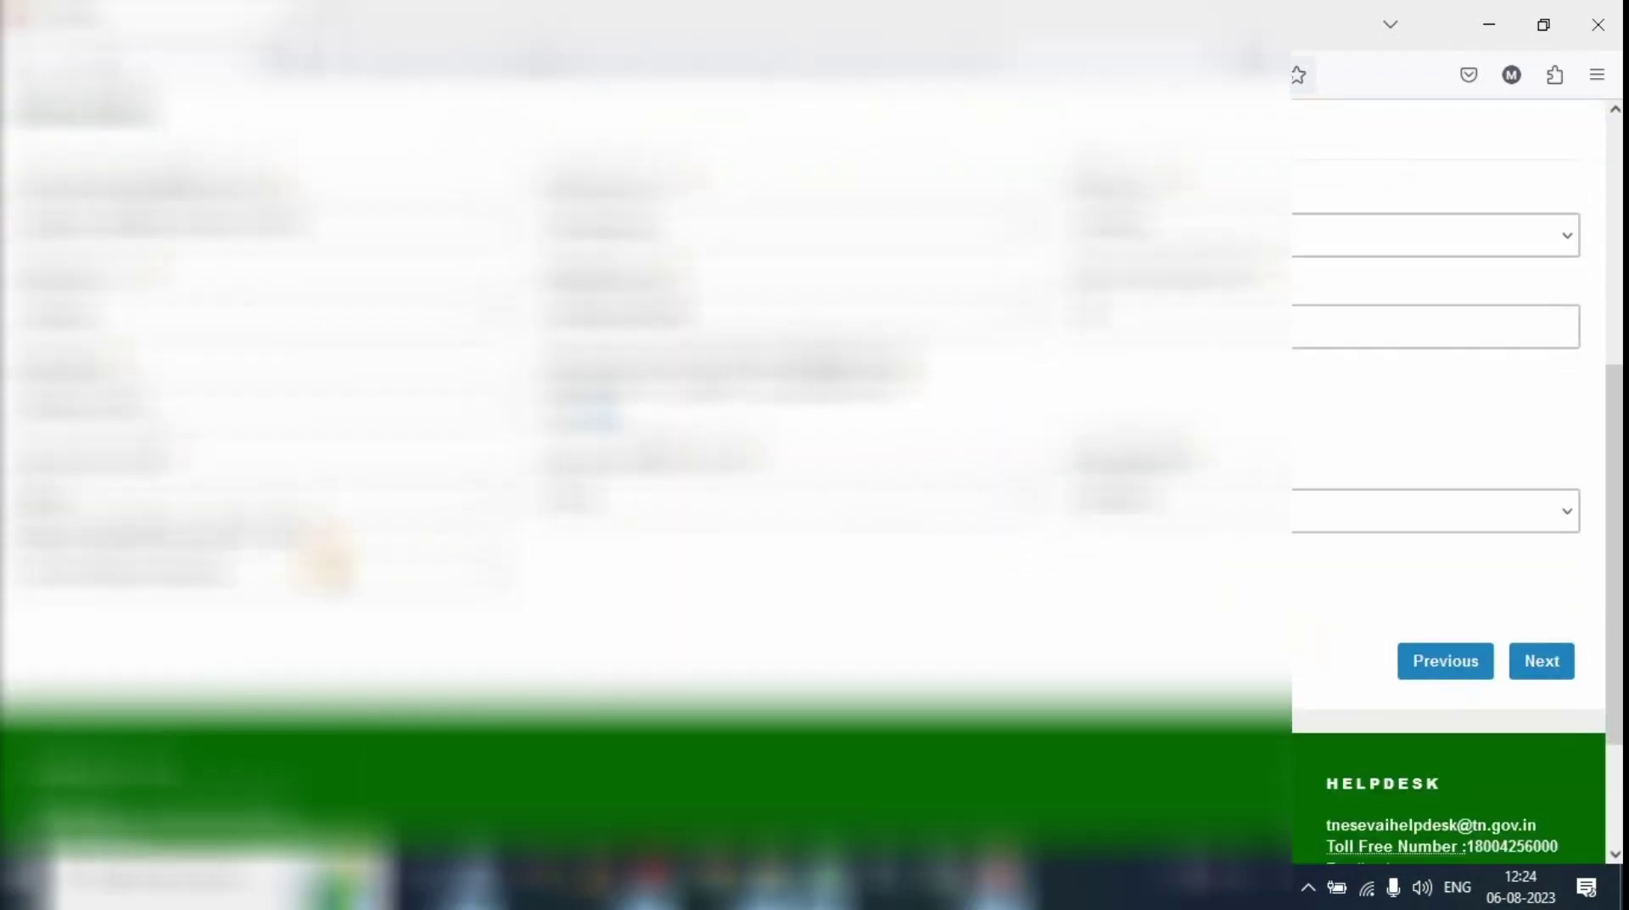
left_click(327, 564)
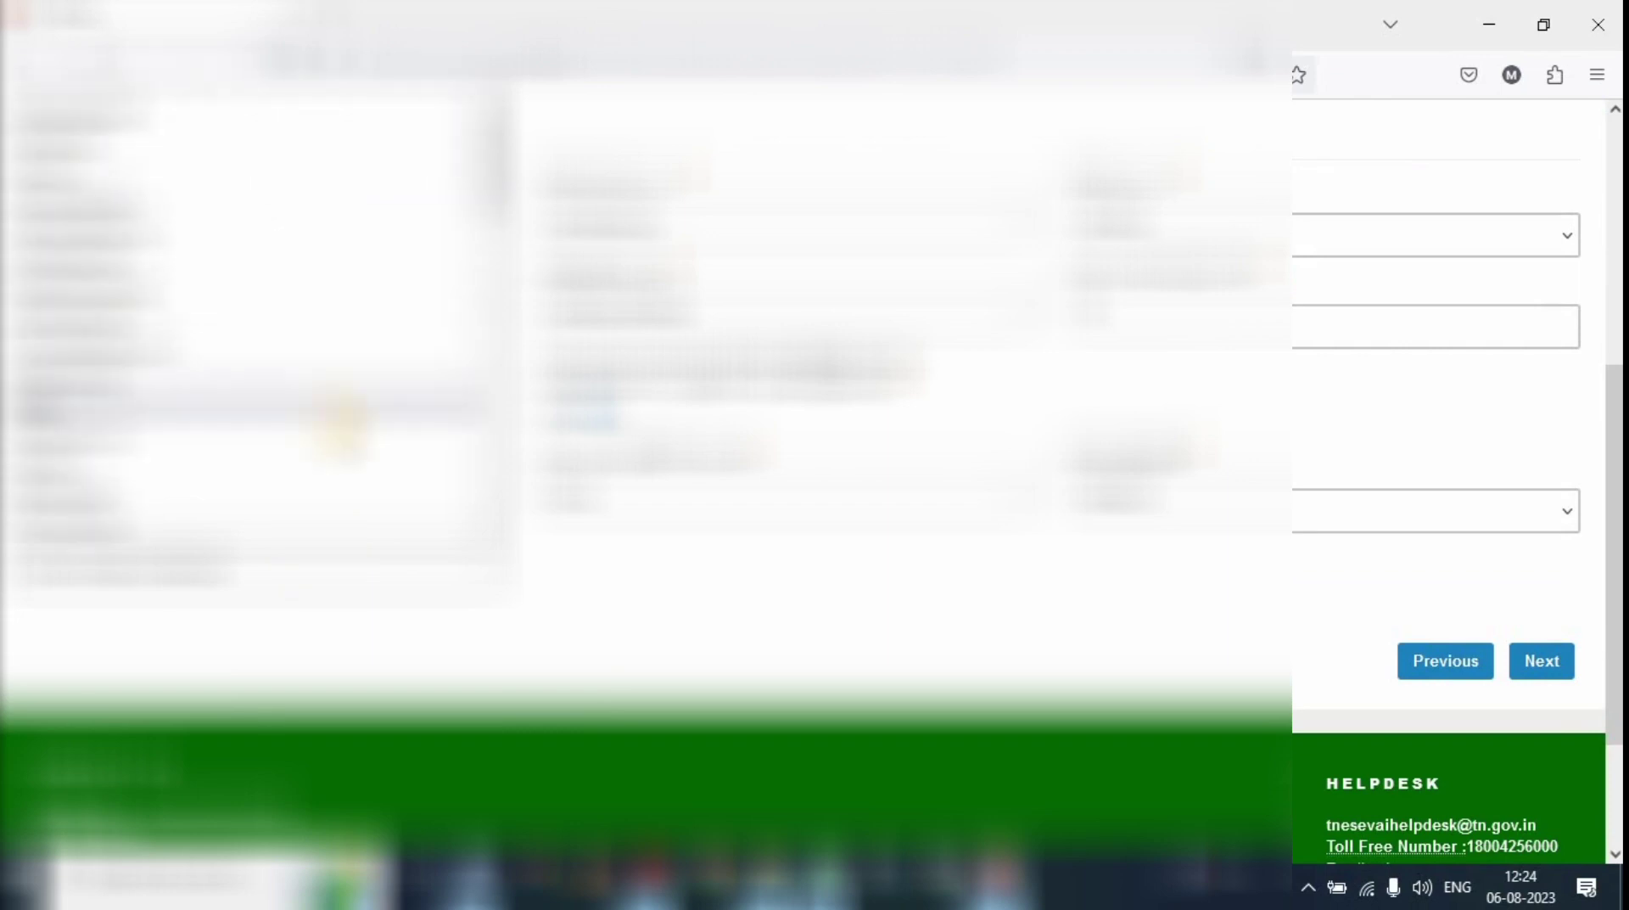
scroll(338, 499, "down", 3)
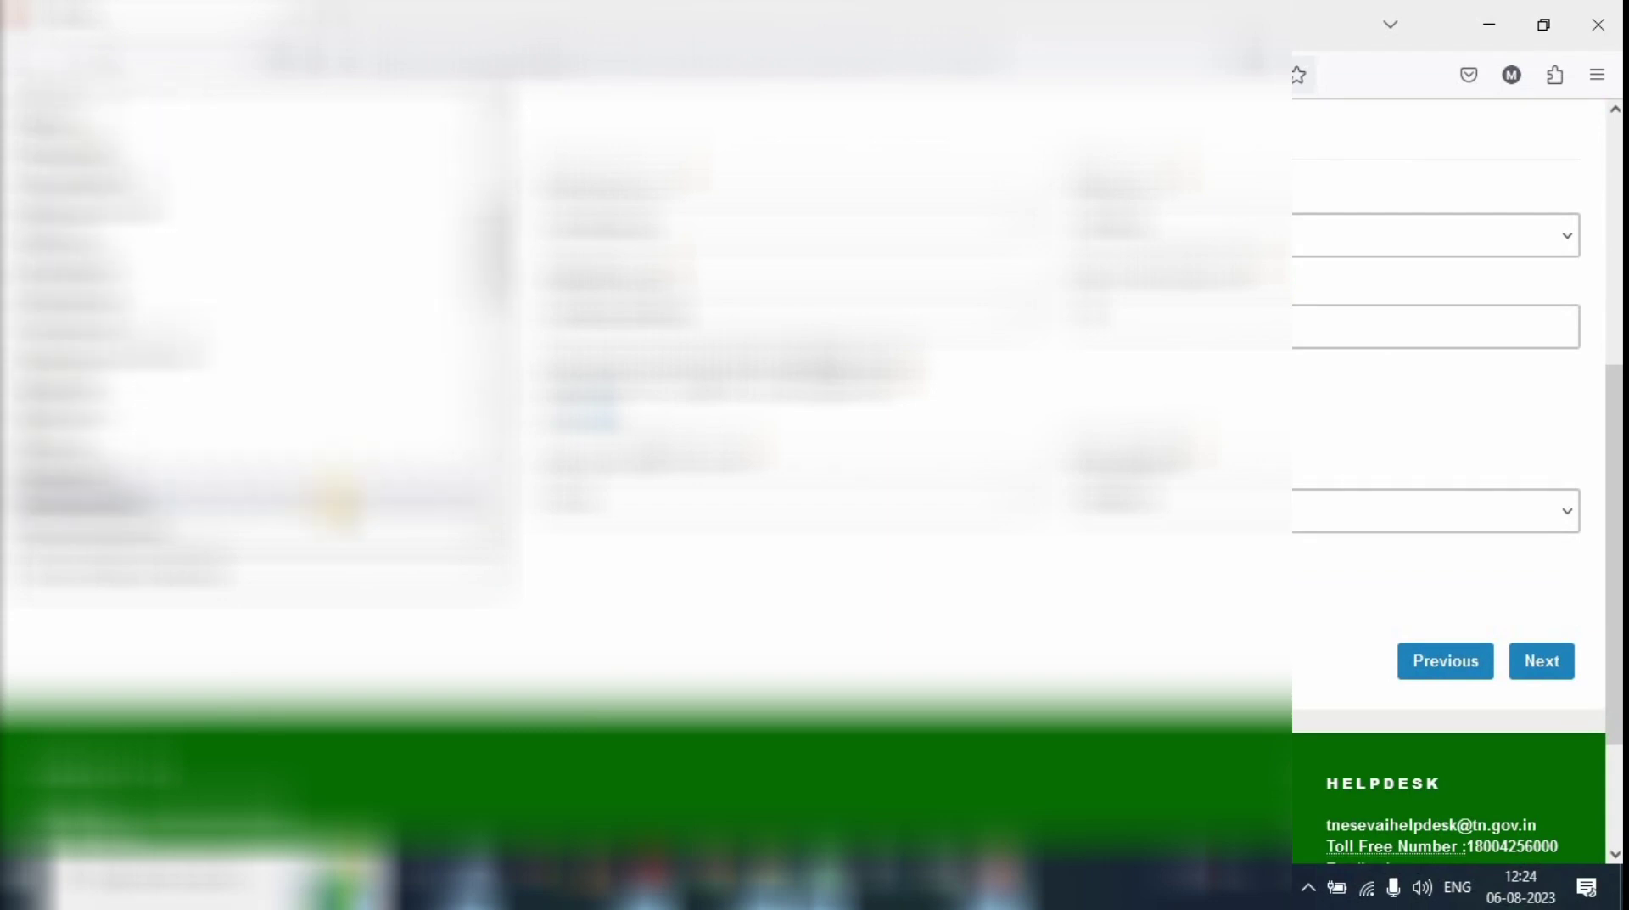
scroll(337, 501, "down", 6)
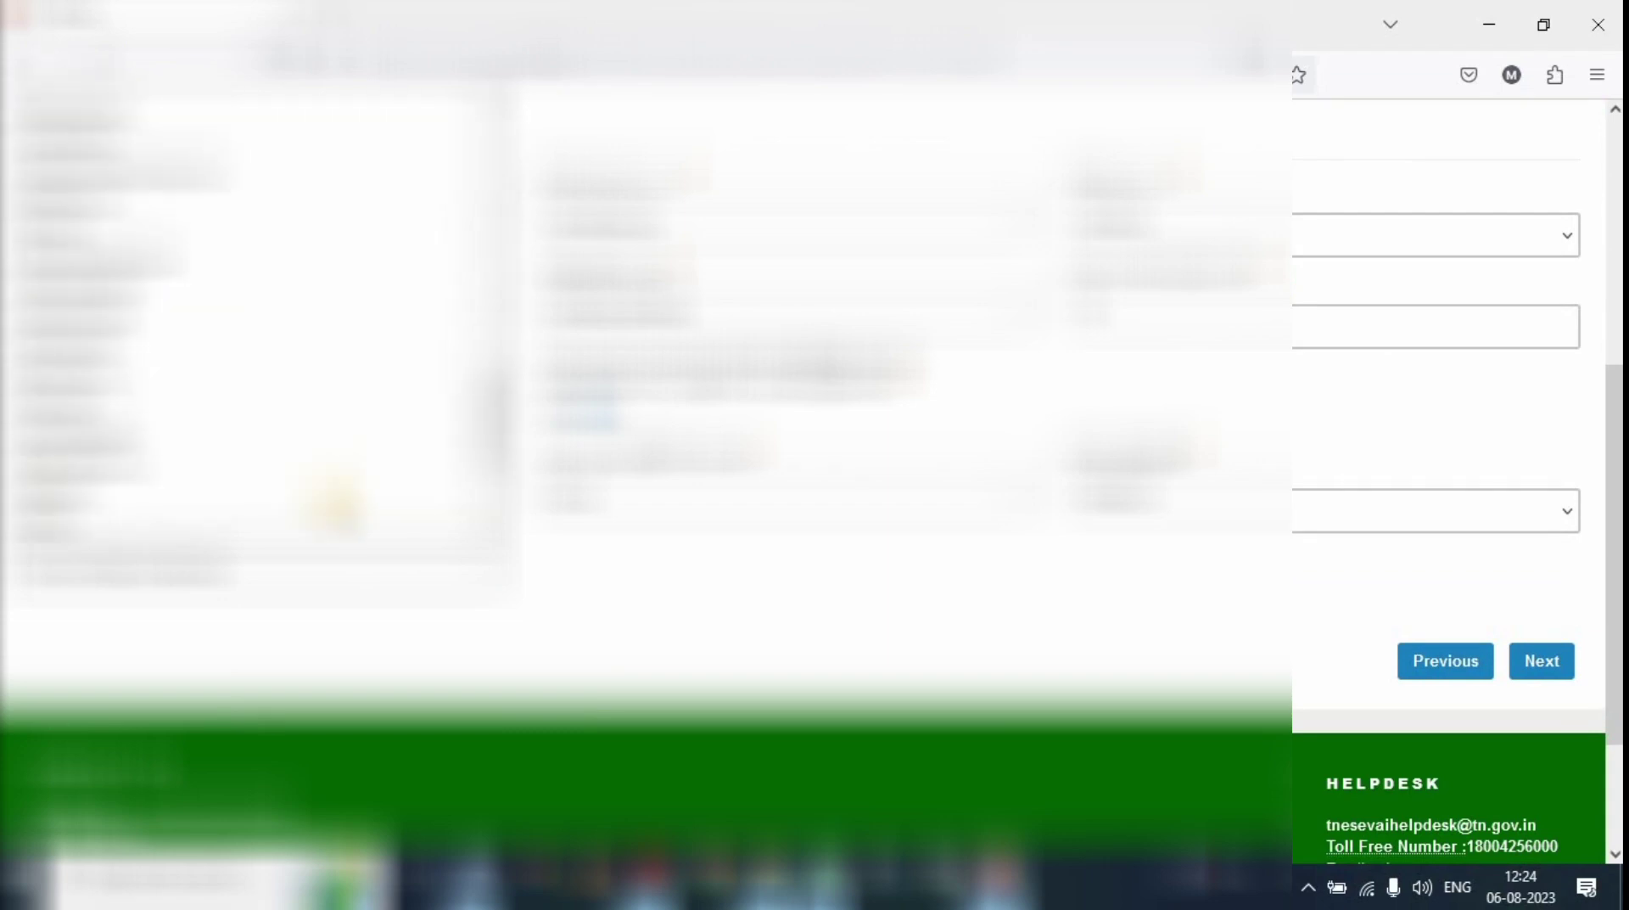
scroll(335, 501, "up", 10)
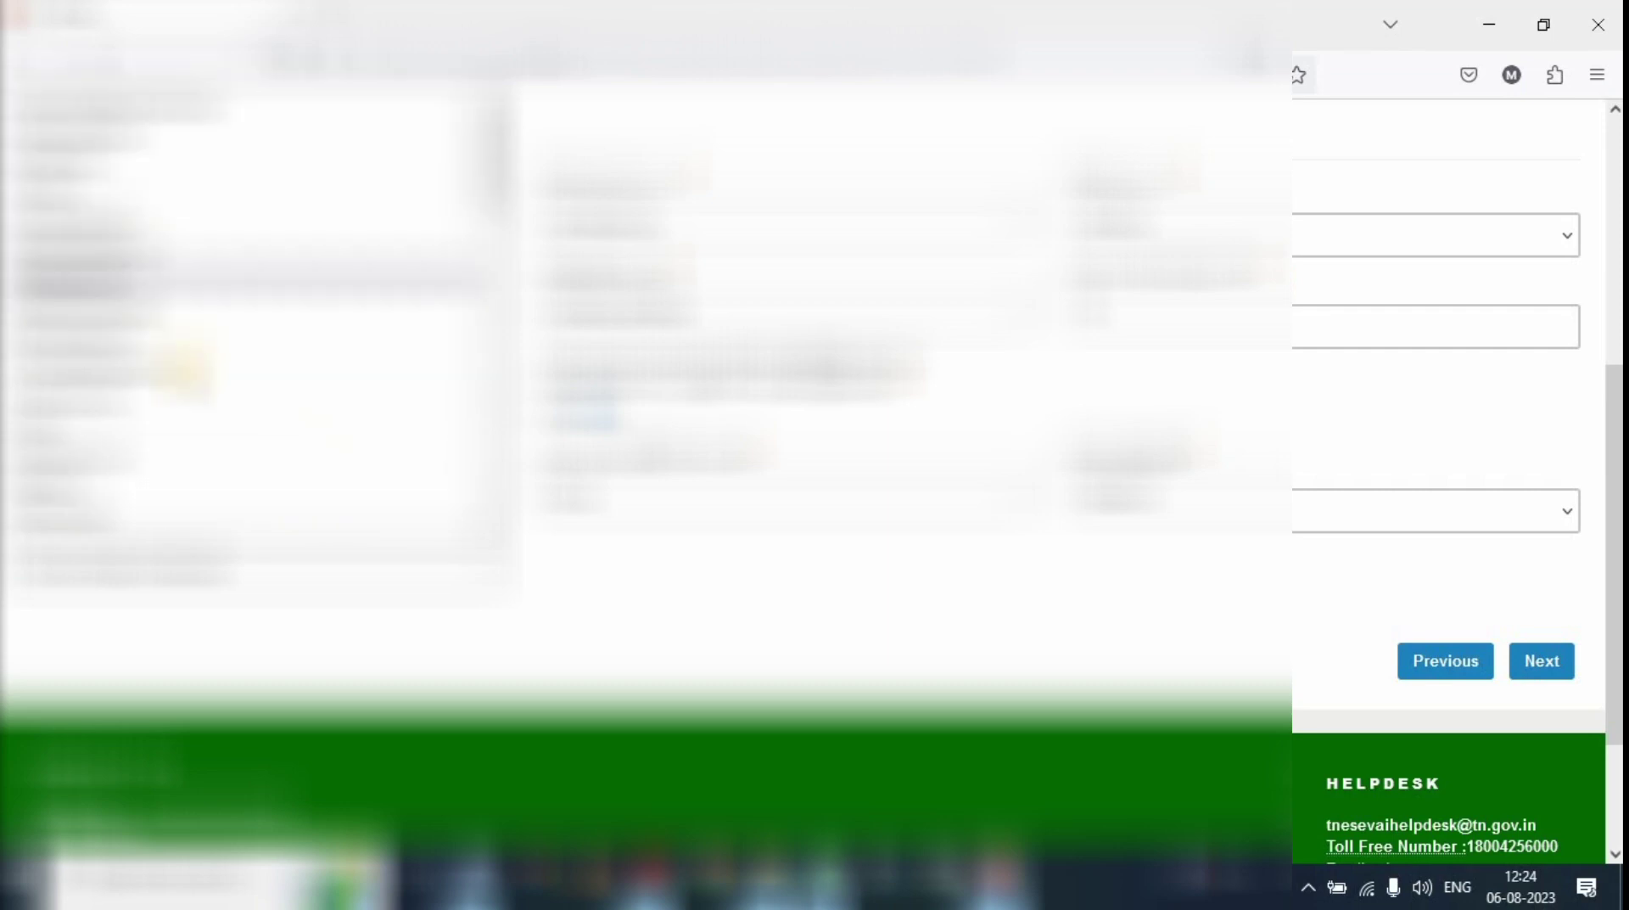
left_click_drag(490, 193, 492, 475)
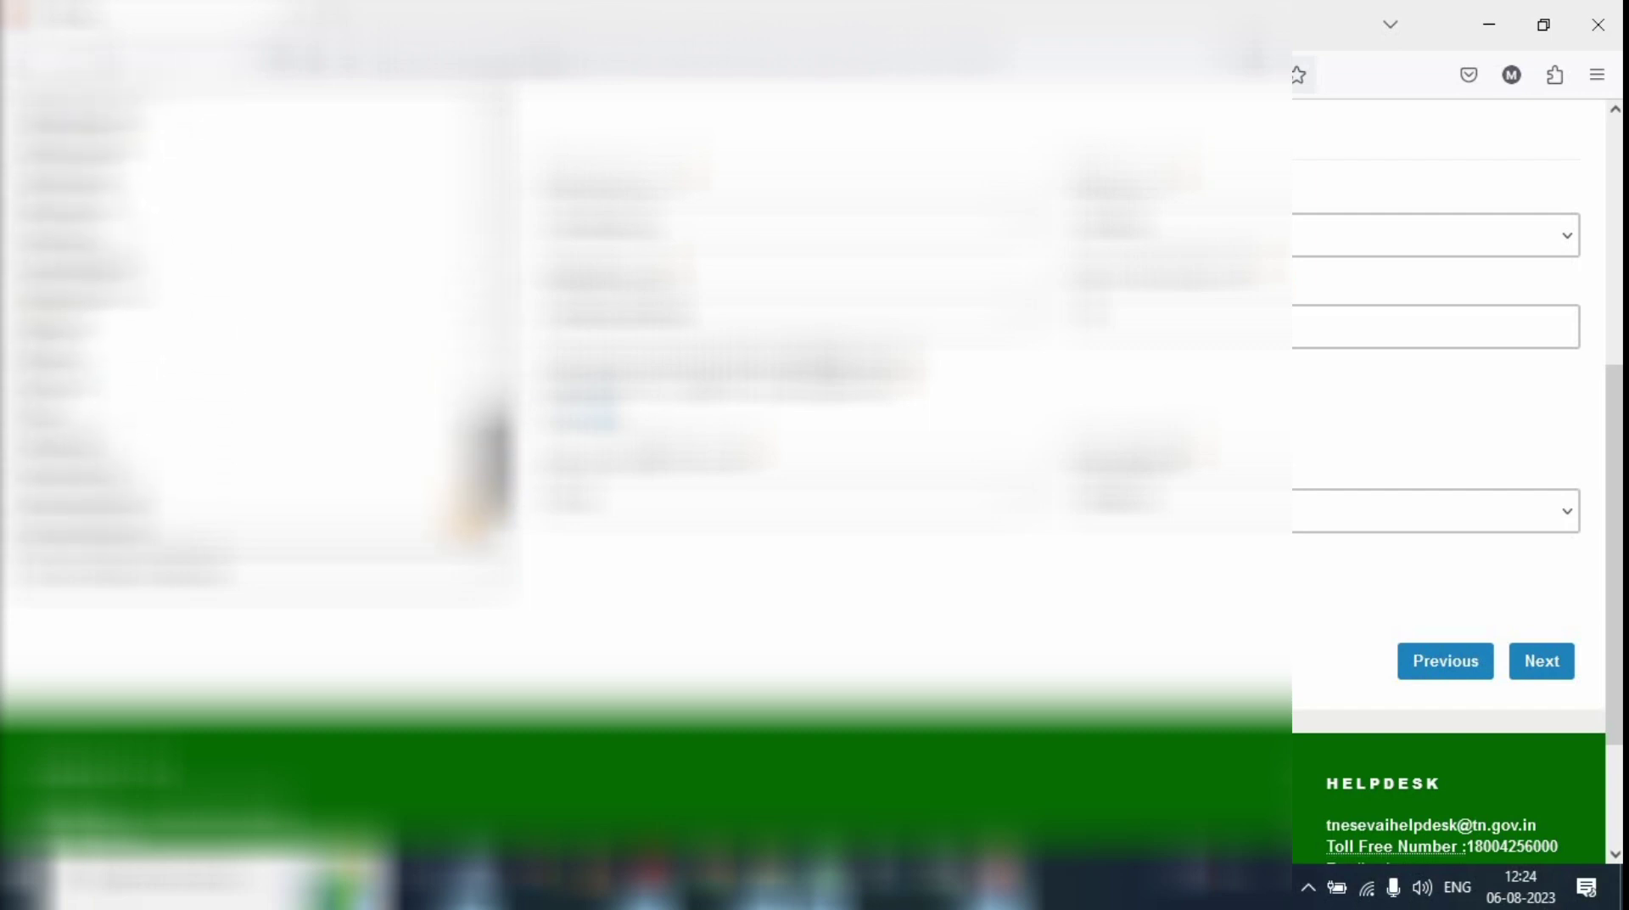
left_click(119, 462)
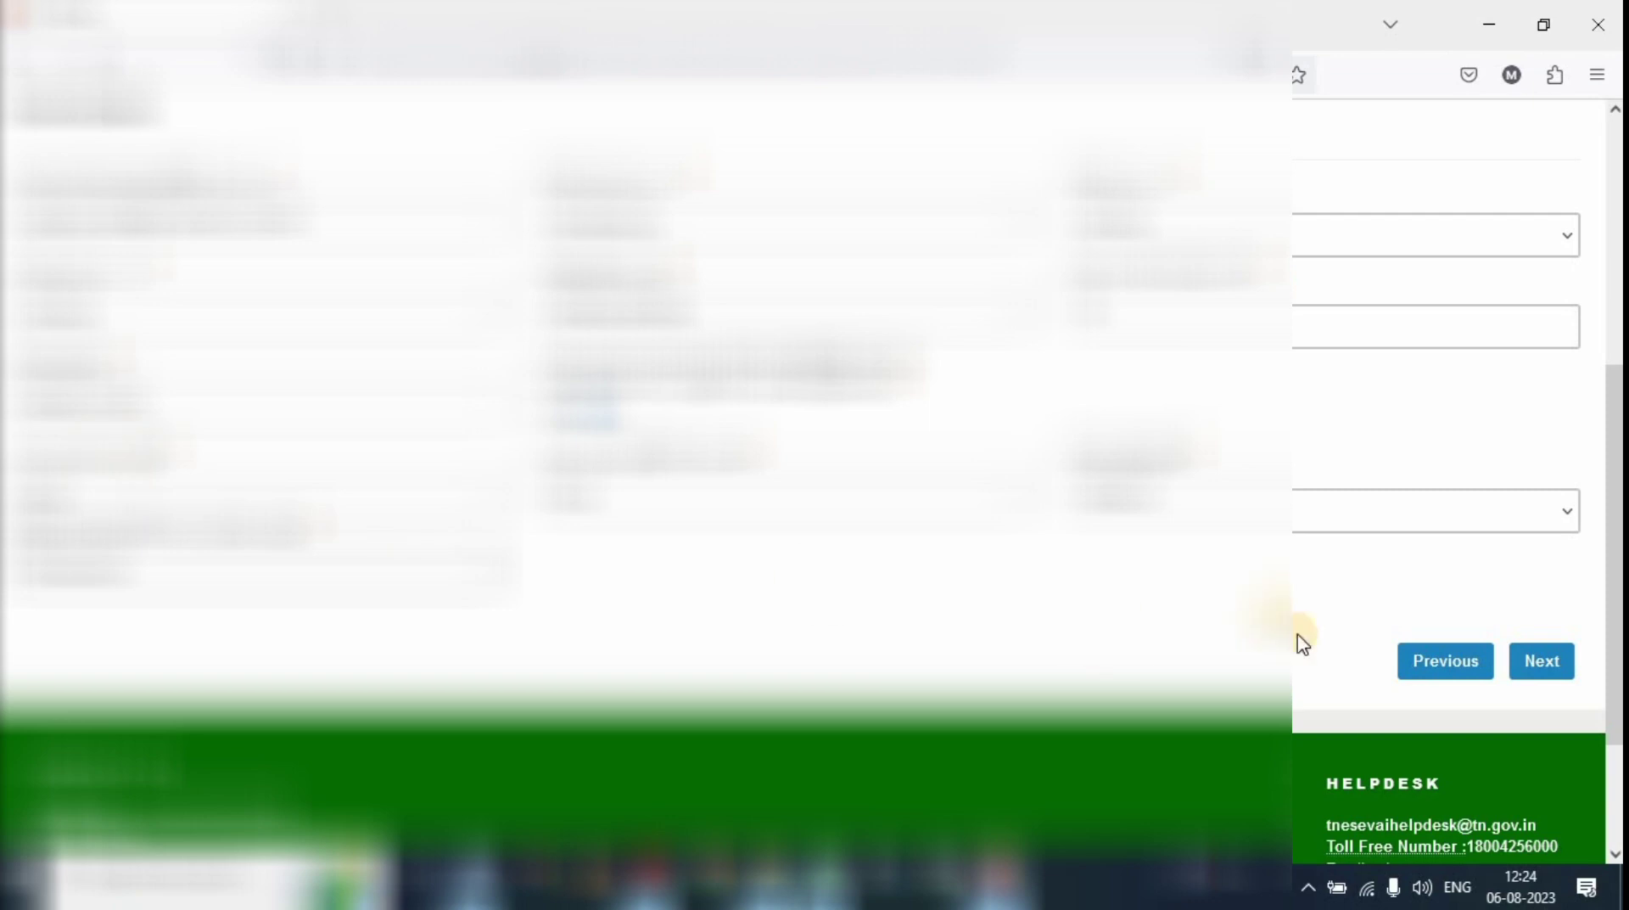
left_click(1540, 659)
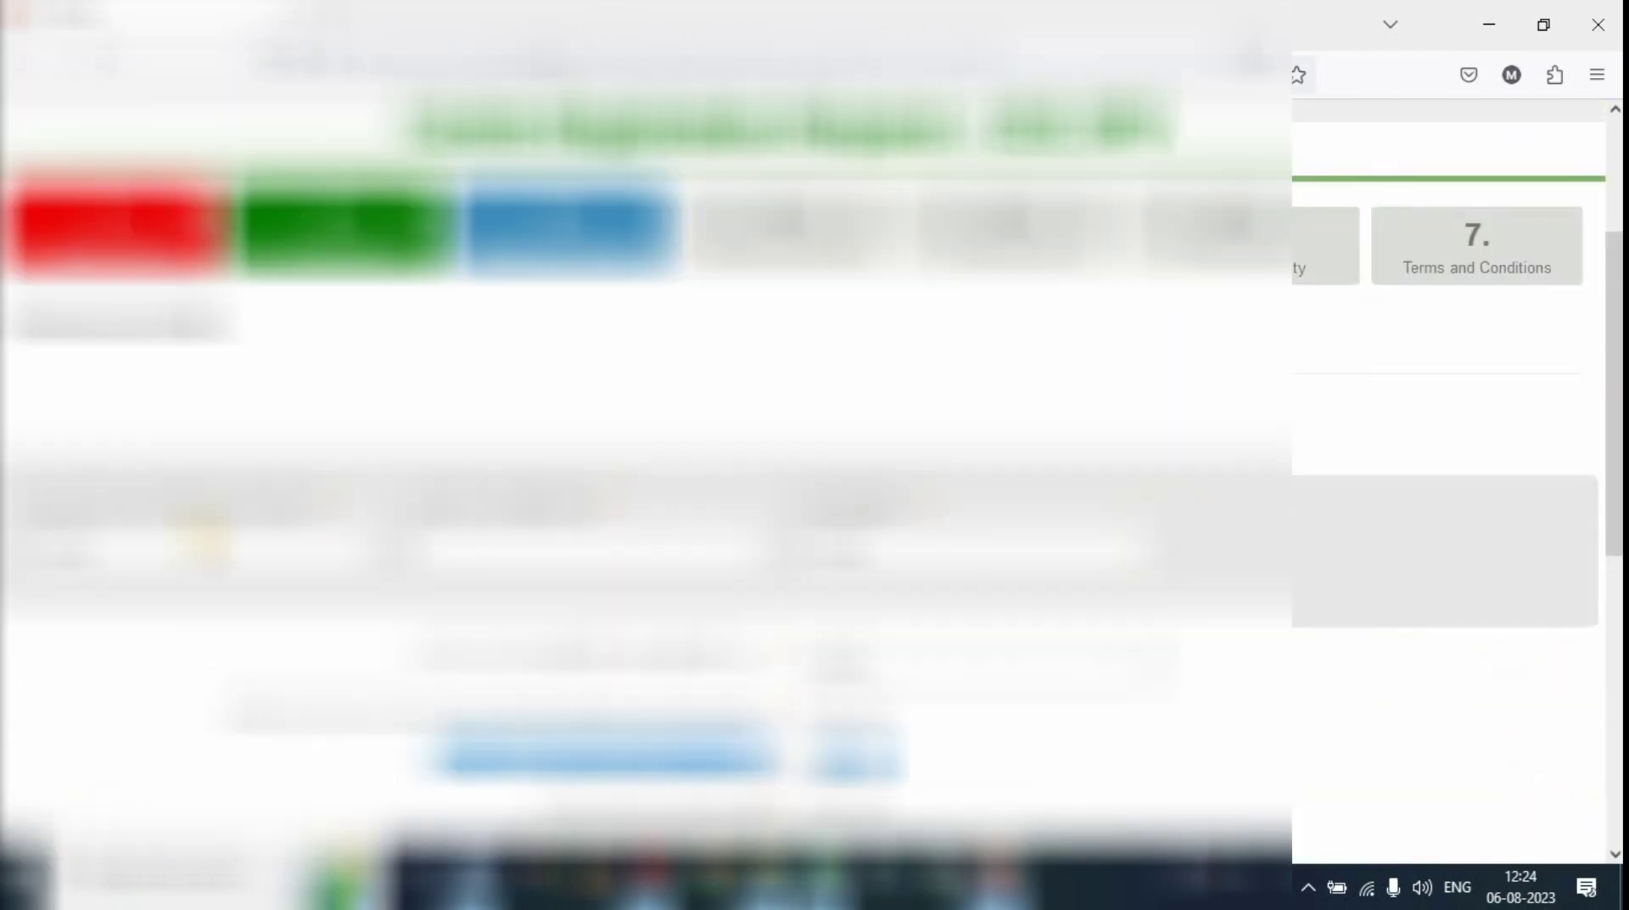
Step: Set the biometric device to Mantra with model number MFS100 and the monitor to Dual Monitor
left_click(193, 533)
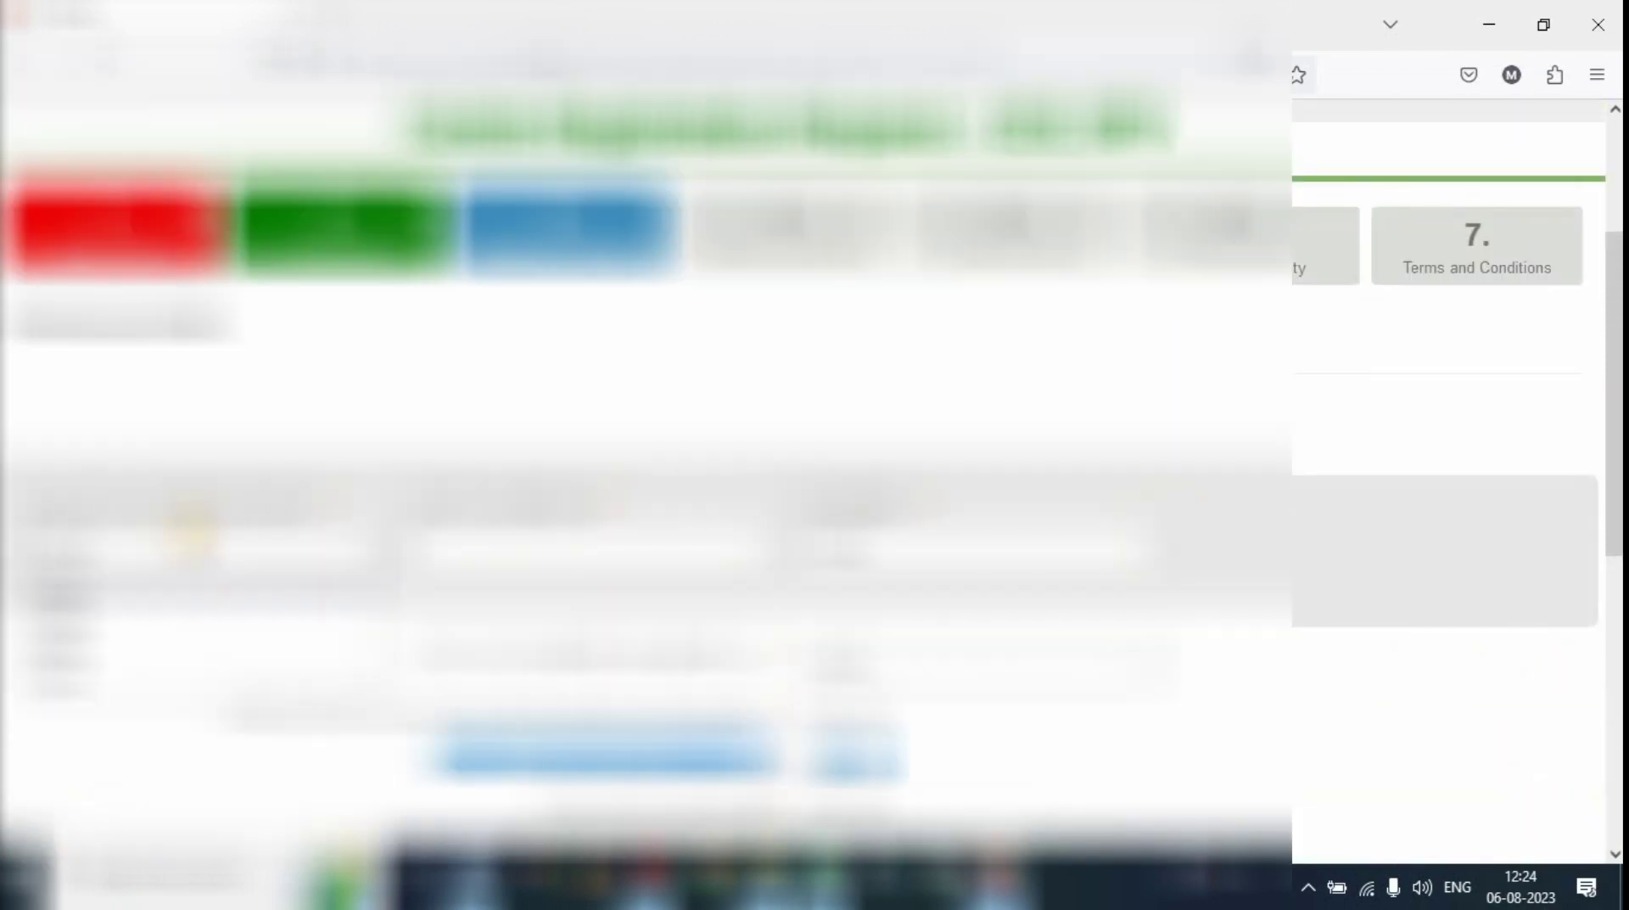
left_click(188, 658)
left_click(567, 570)
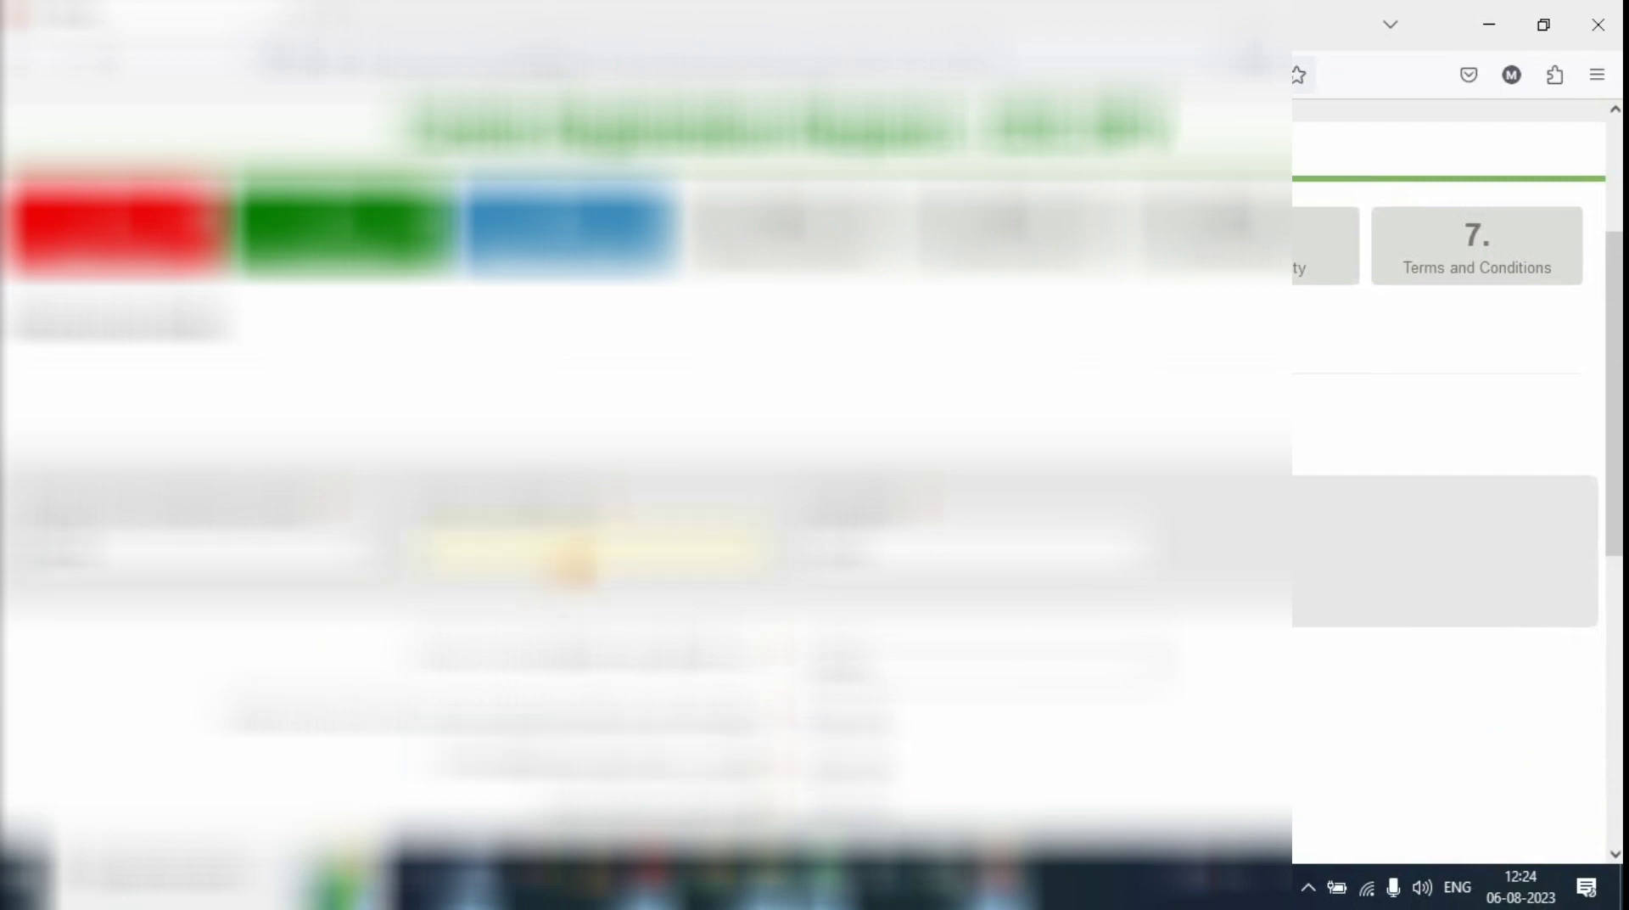
type("MFSS")
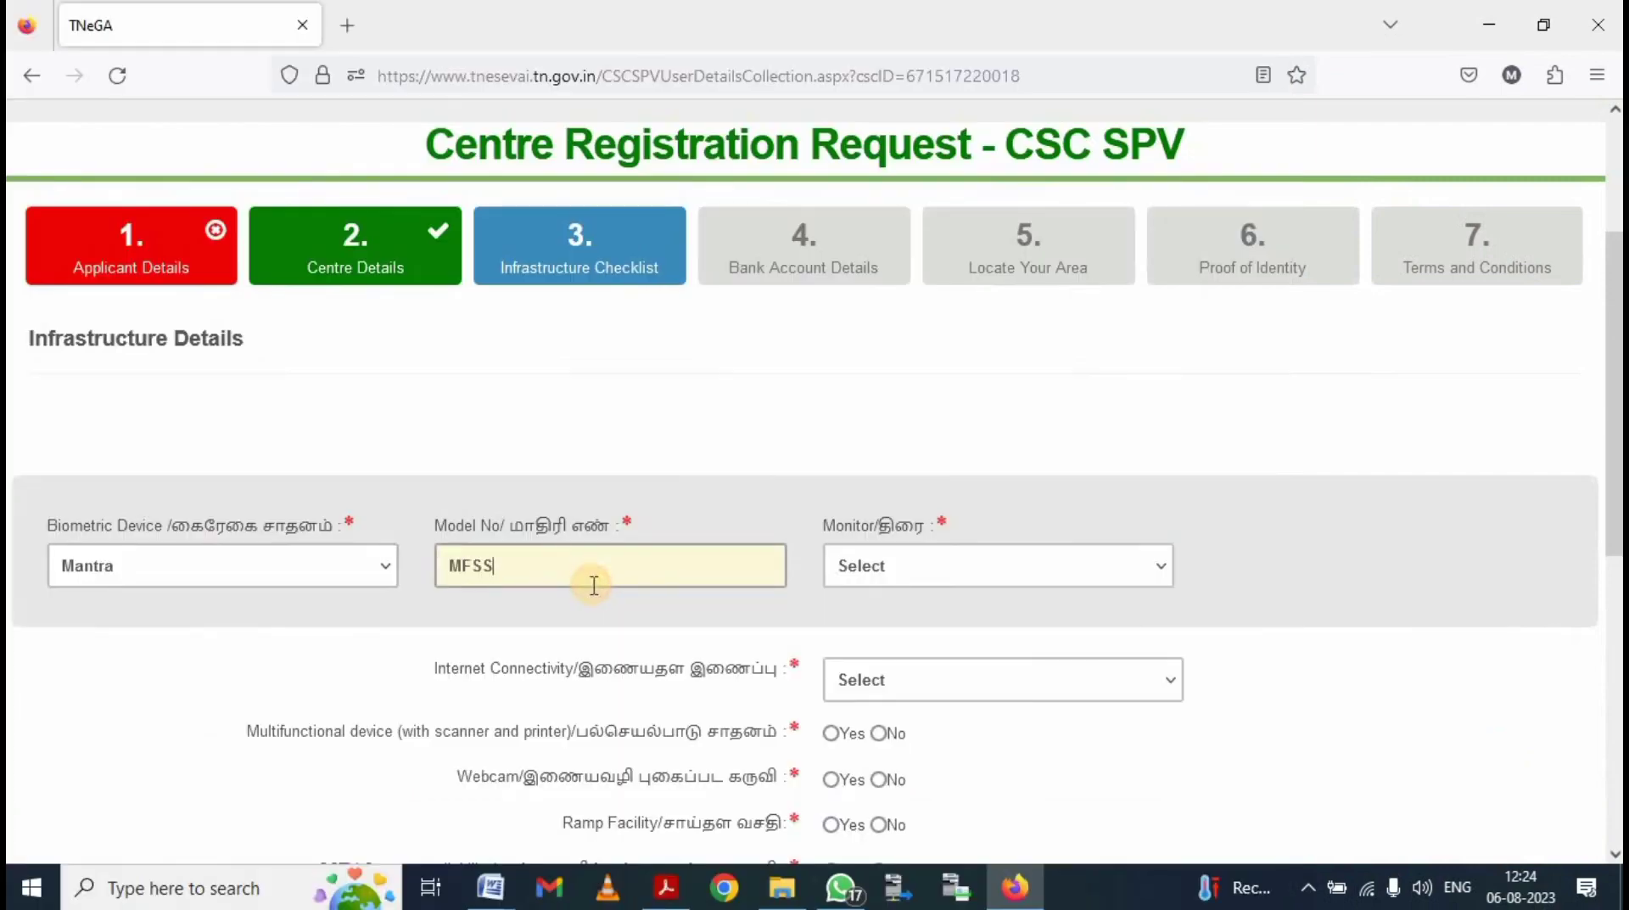
key("BackSpace")
type("100")
left_click(942, 562)
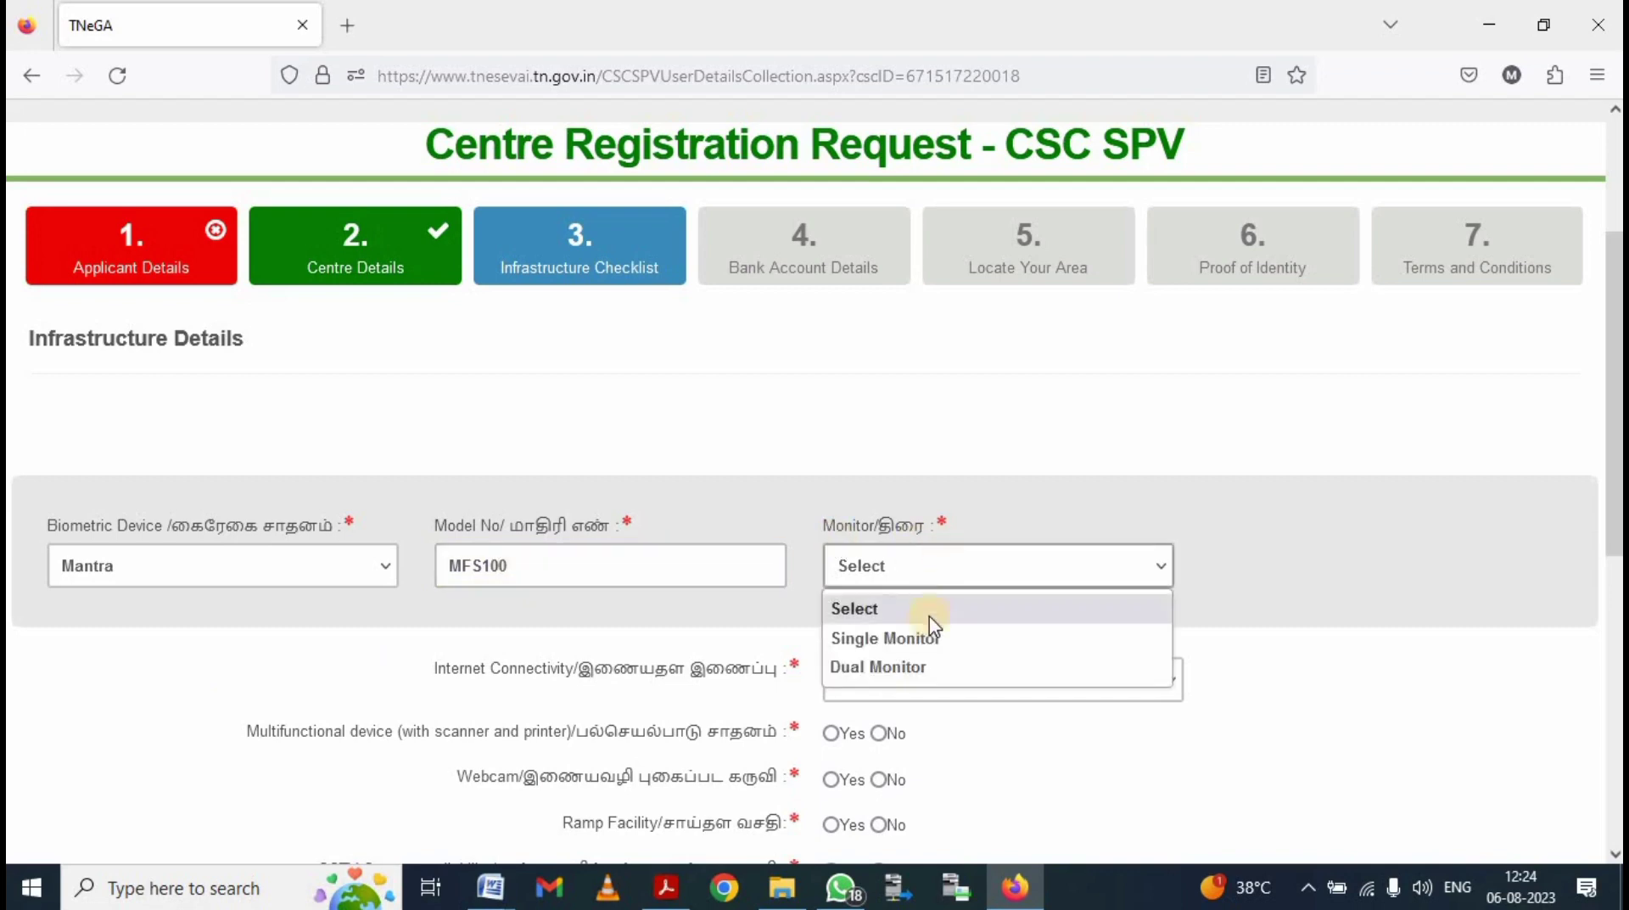
left_click(931, 666)
Step: Set the internet connectivity to Broadband and answer Yes for the multifunctional device, webcam, ramp facility and CCTV camera
scroll(933, 649, "down", 2)
left_click(940, 477)
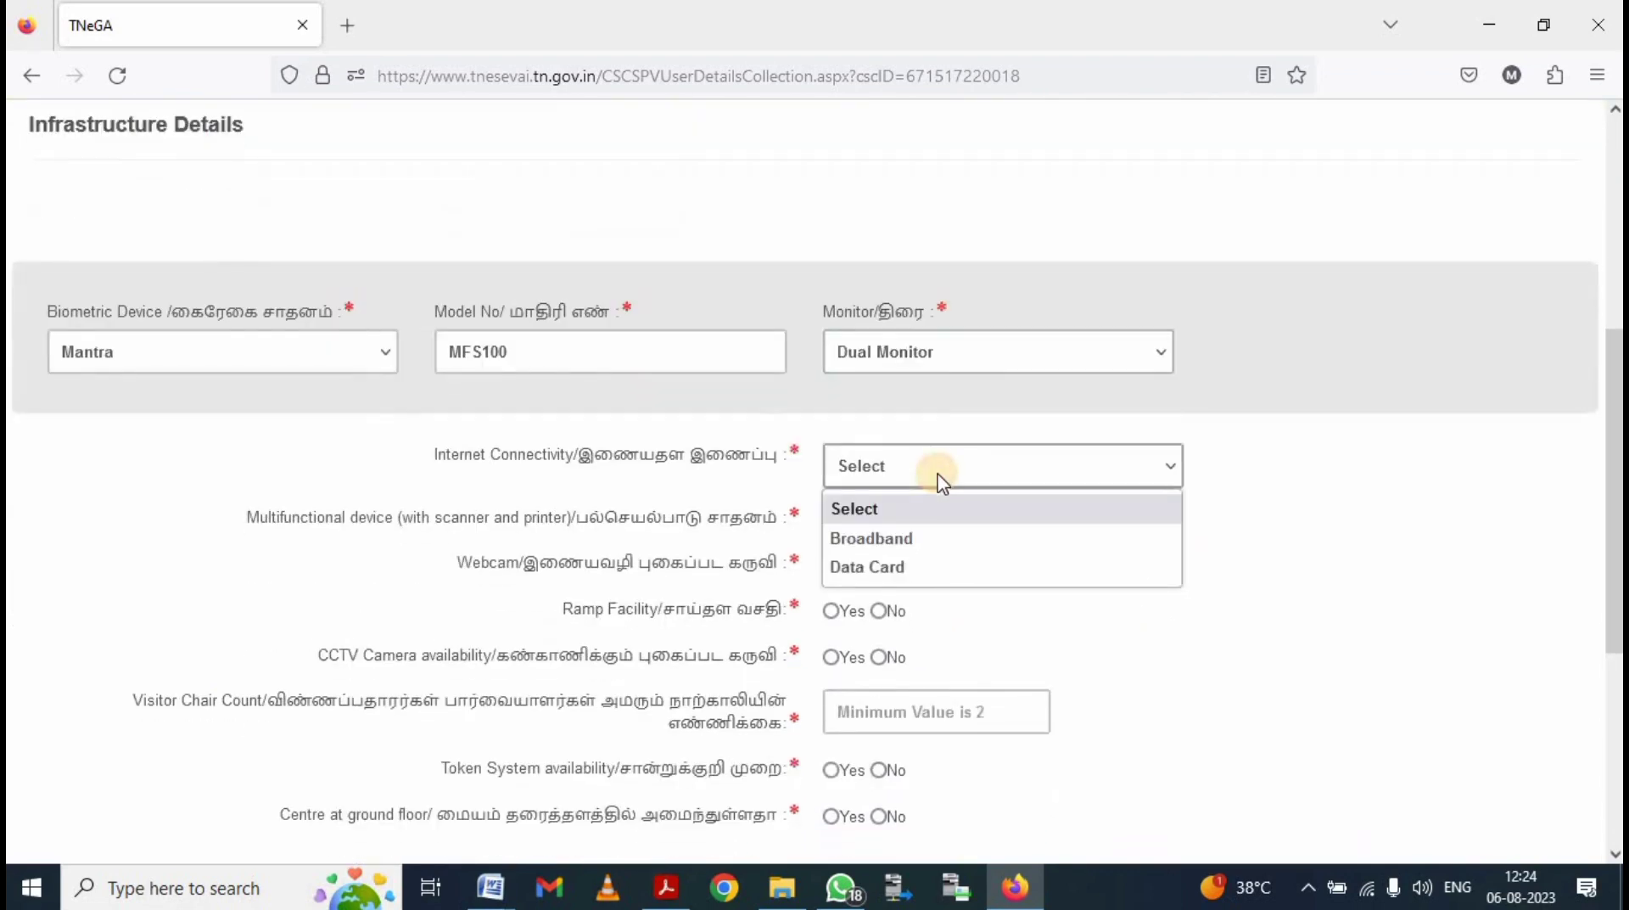
left_click(929, 543)
scroll(854, 473, "down", 3)
left_click(833, 307)
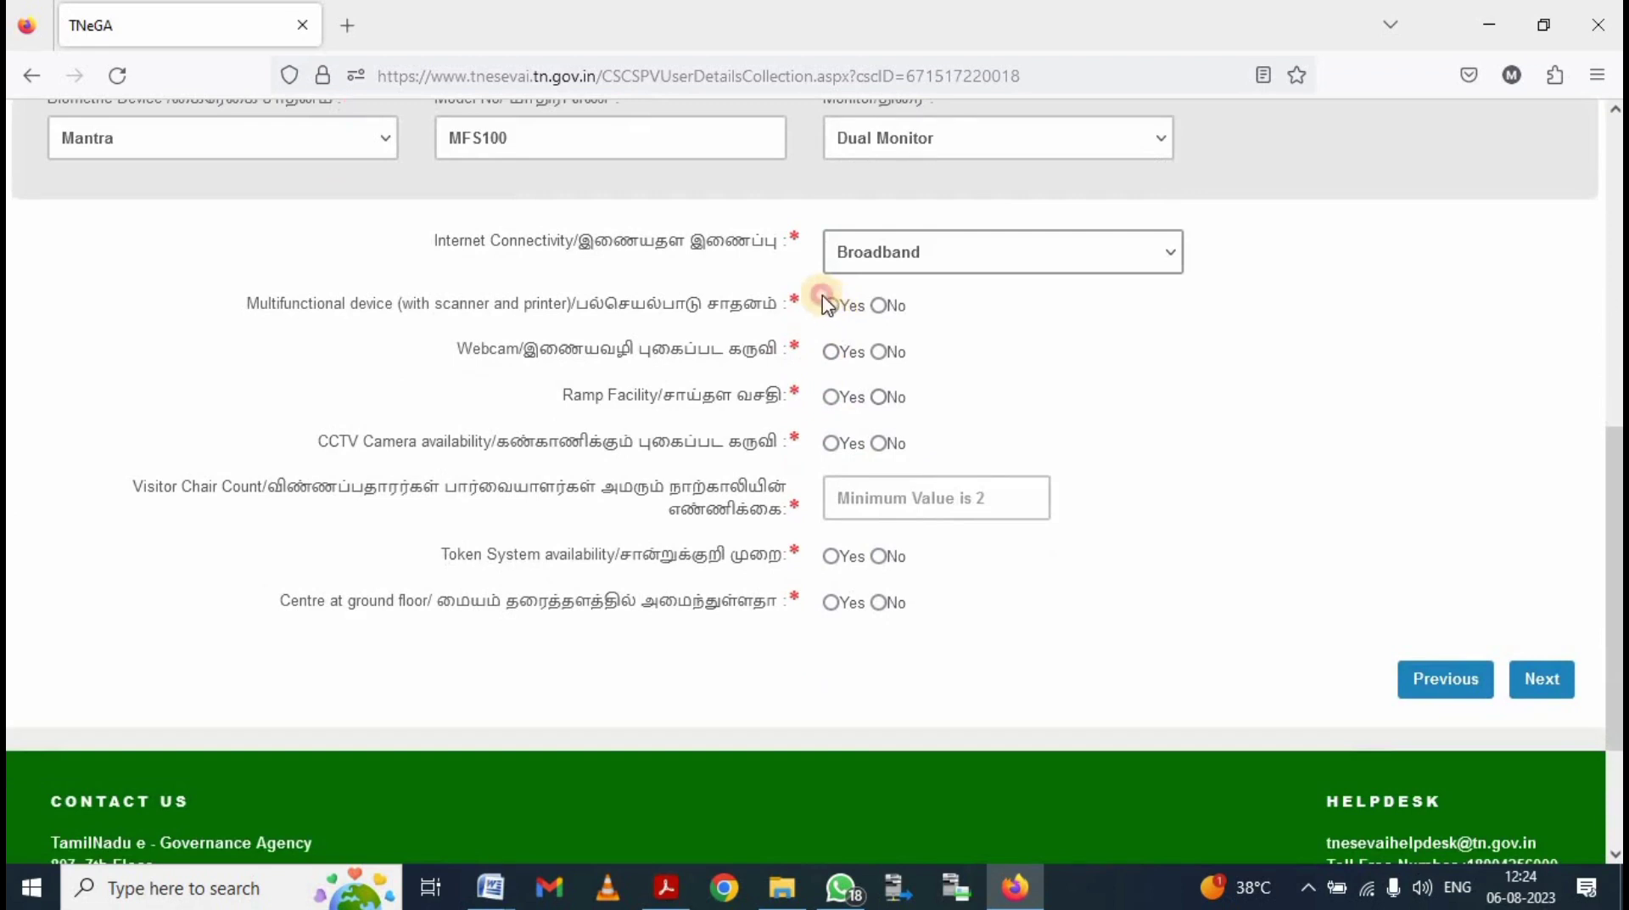
left_click(834, 354)
left_click(833, 398)
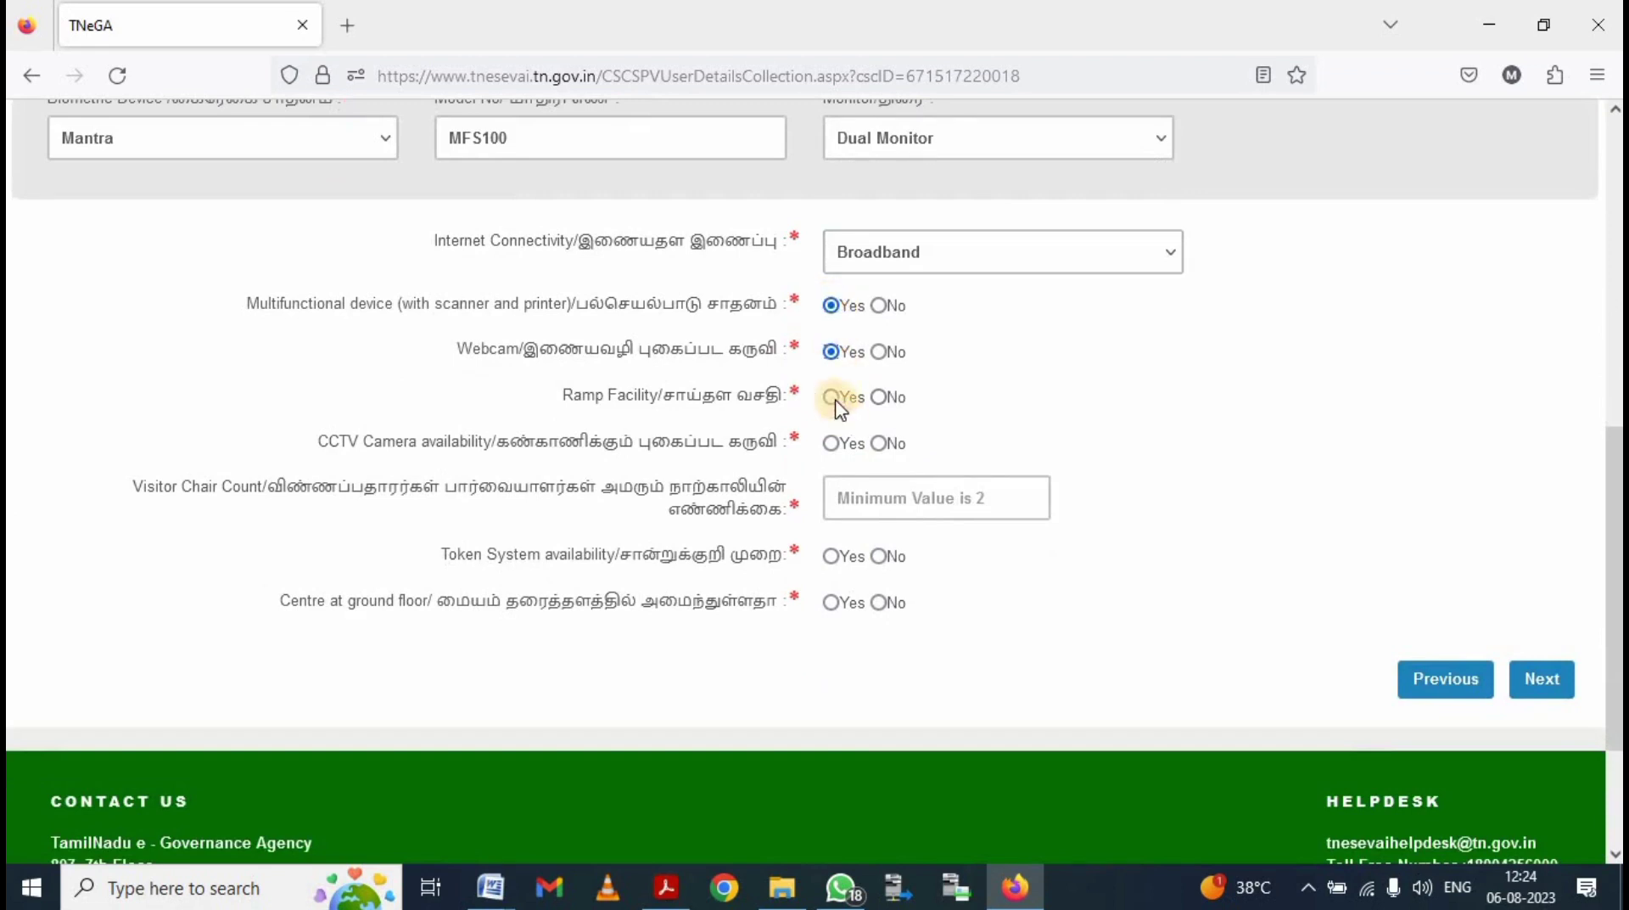
left_click(833, 444)
Step: Enter 10 visitor chairs, answer Yes for token system and ground-floor centre, and proceed to the Bank Account Details section
left_click(869, 499)
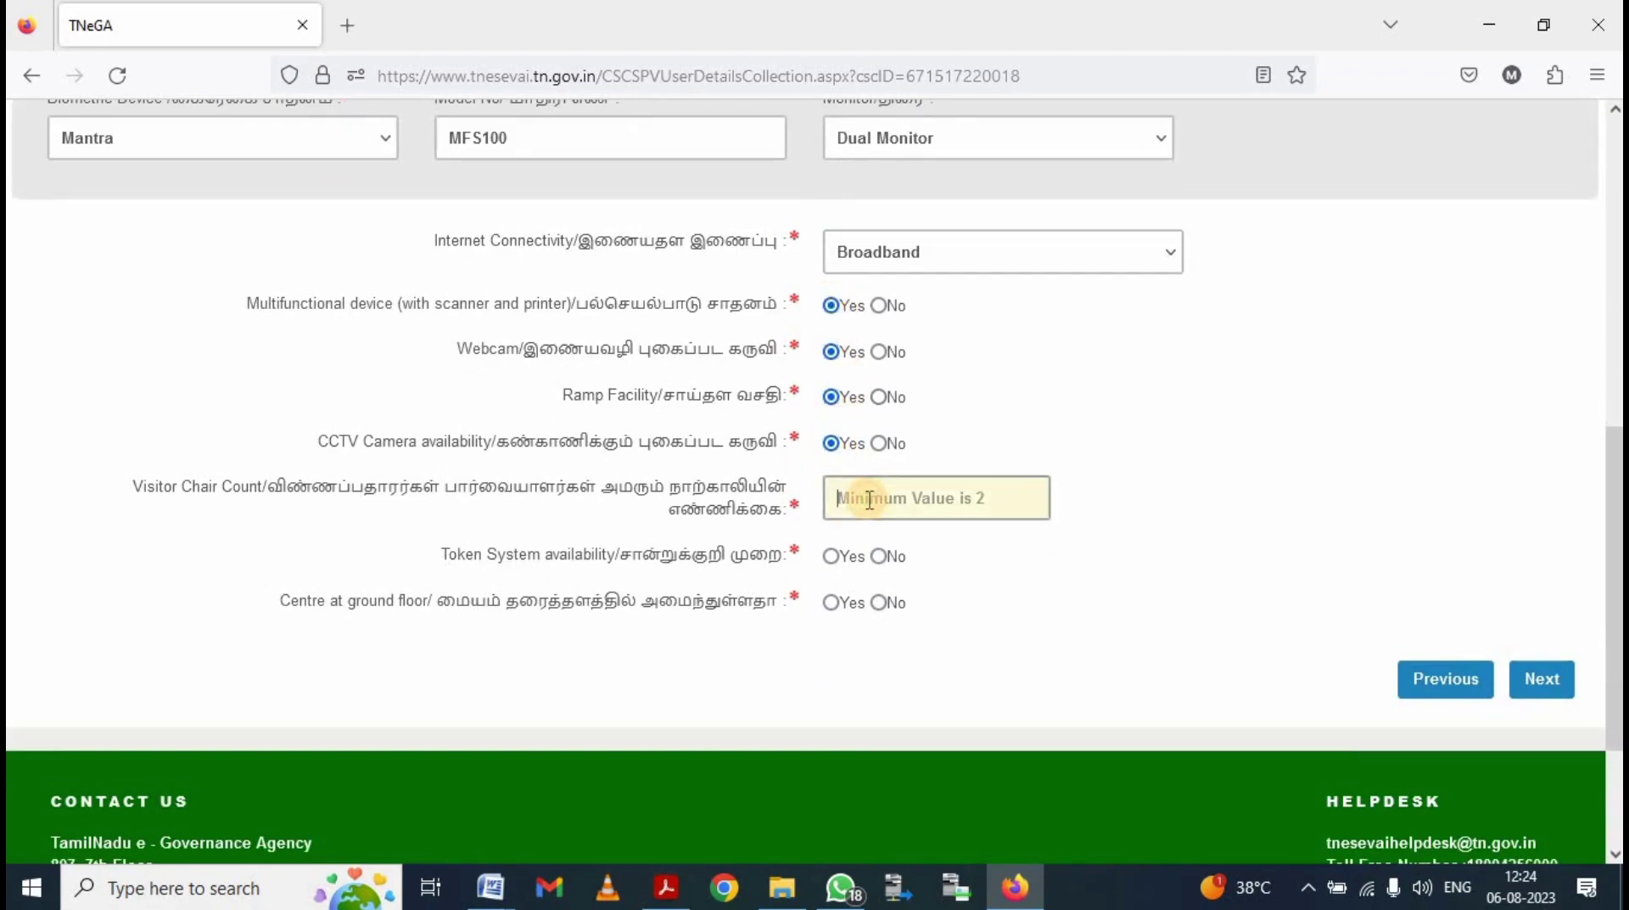
type("10")
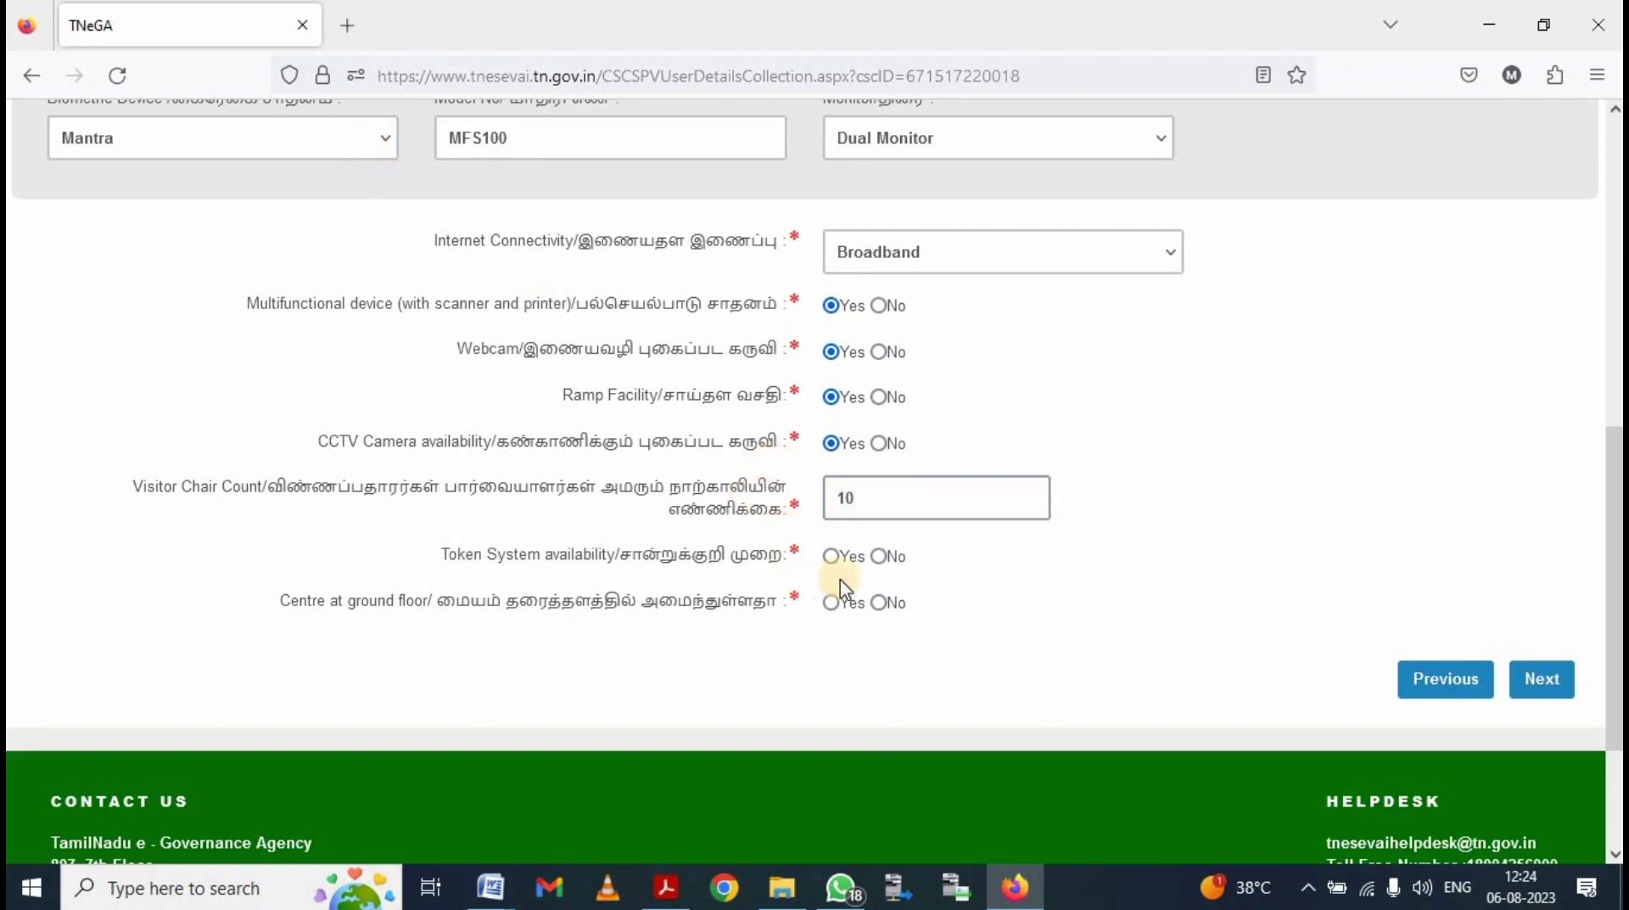
left_click(831, 555)
left_click(832, 603)
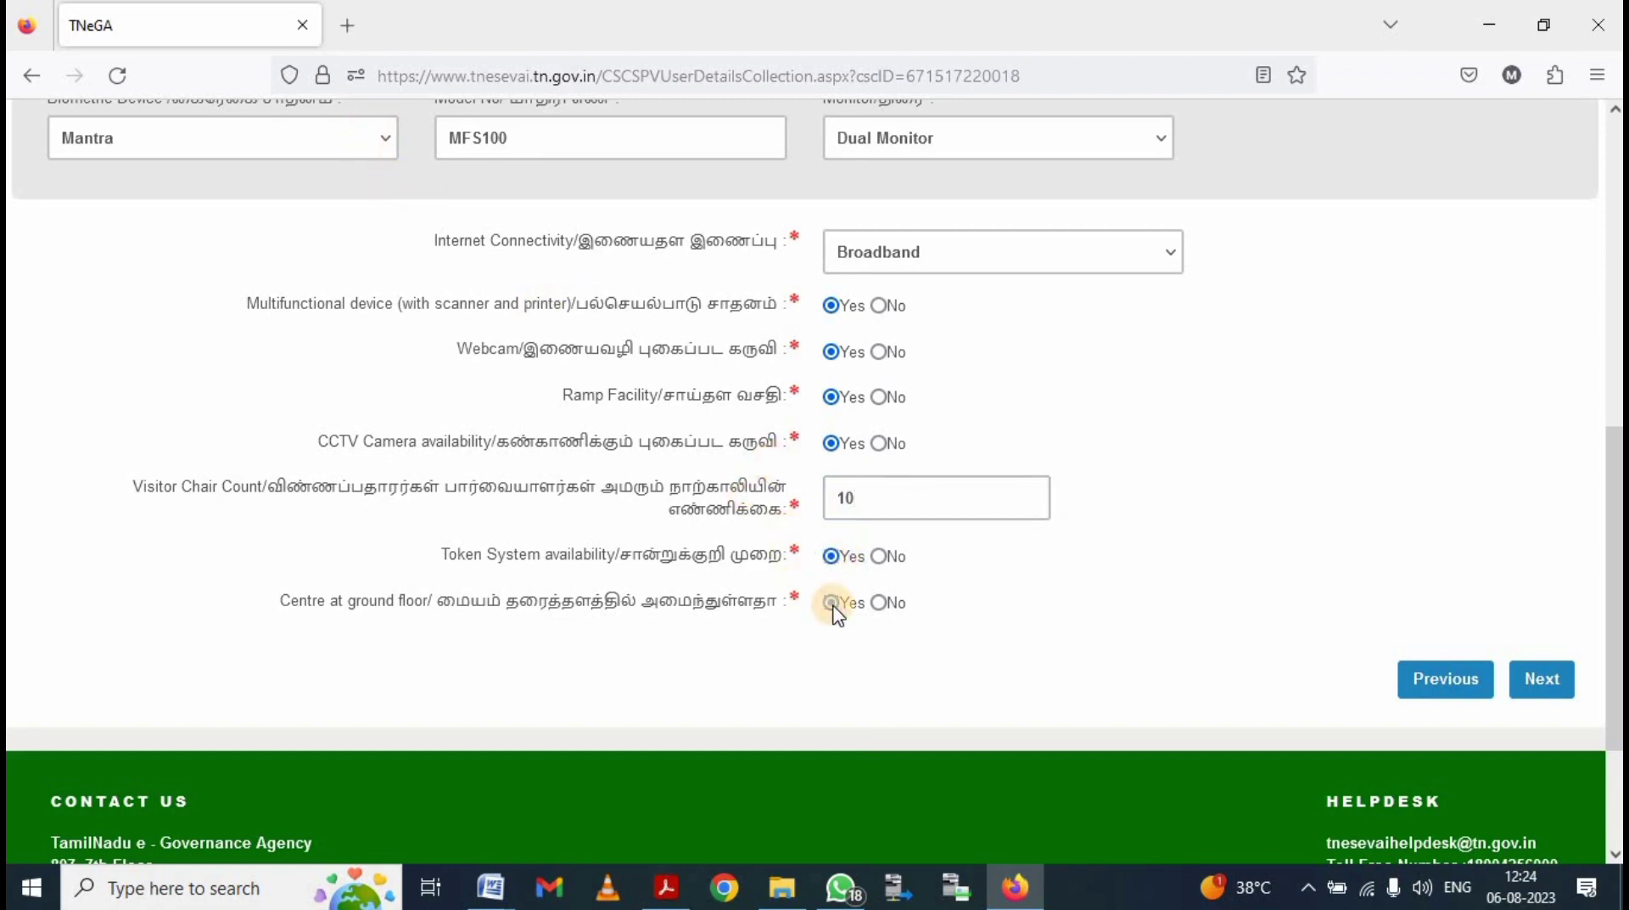
left_click(1535, 688)
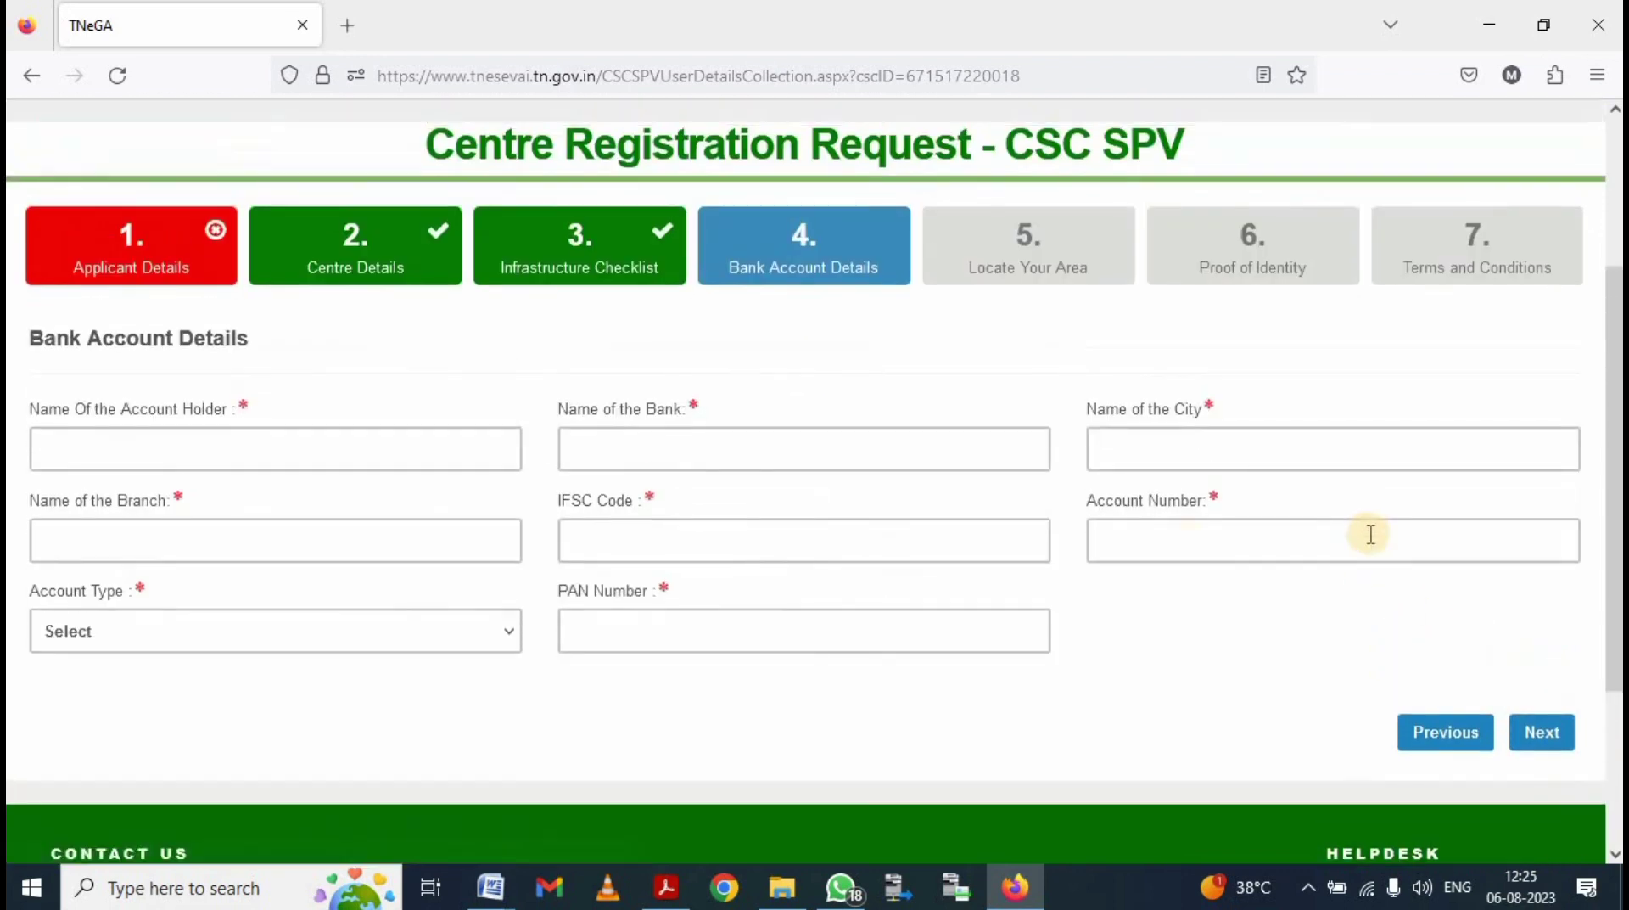
Step: Enter the account holder's name and the name of the bank in the bank account details
left_click(342, 445)
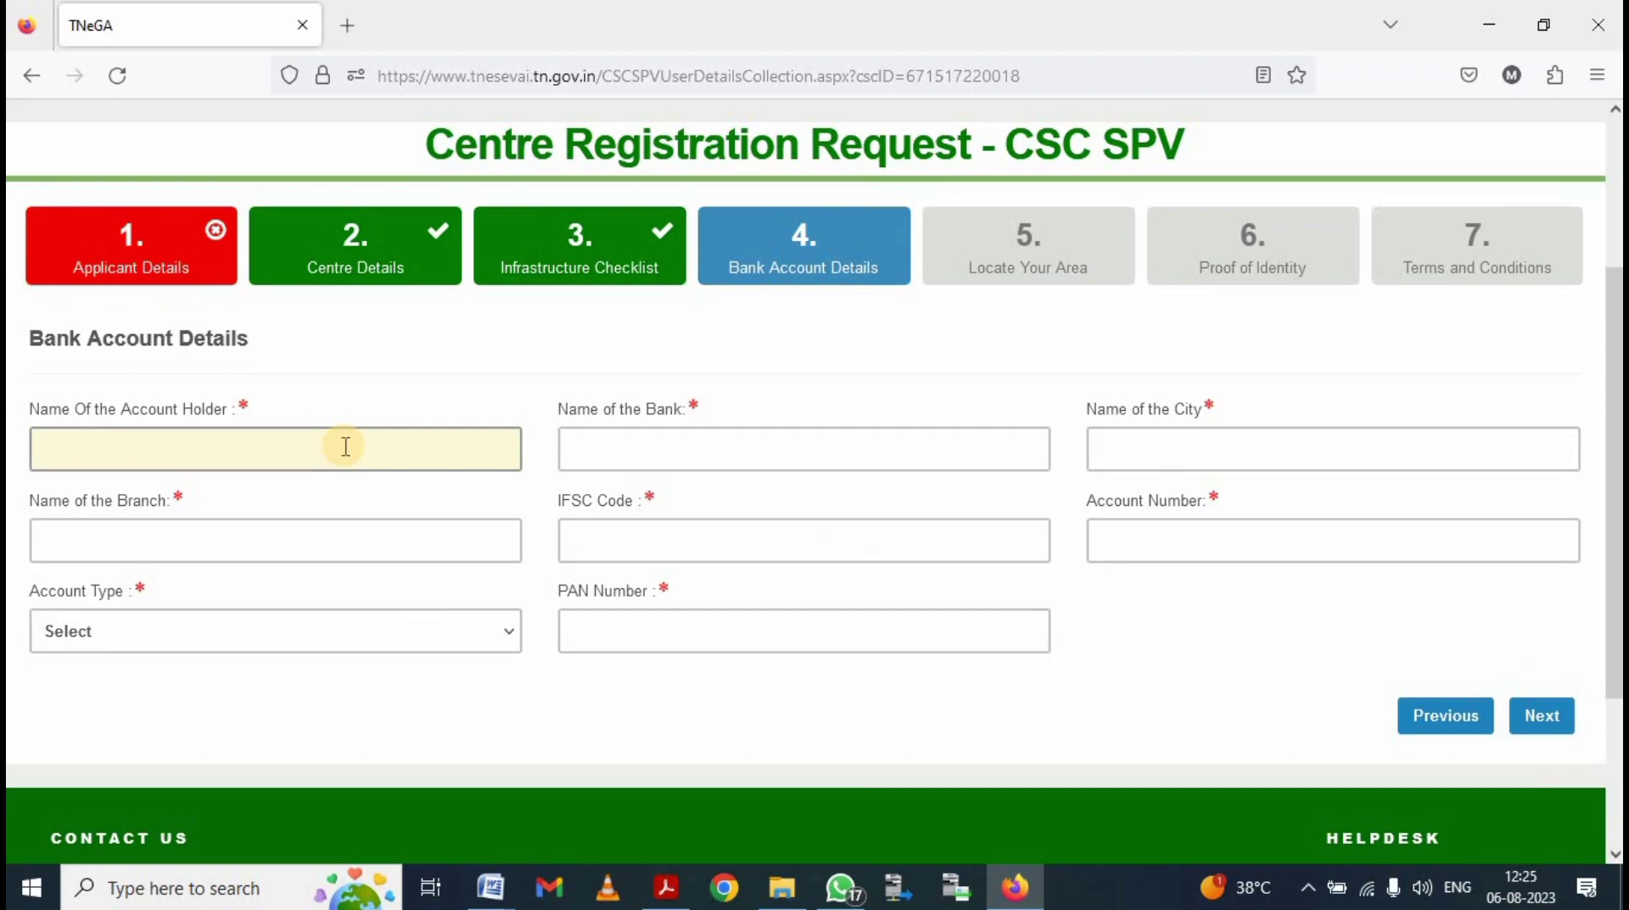
left_click(346, 445)
type("...")
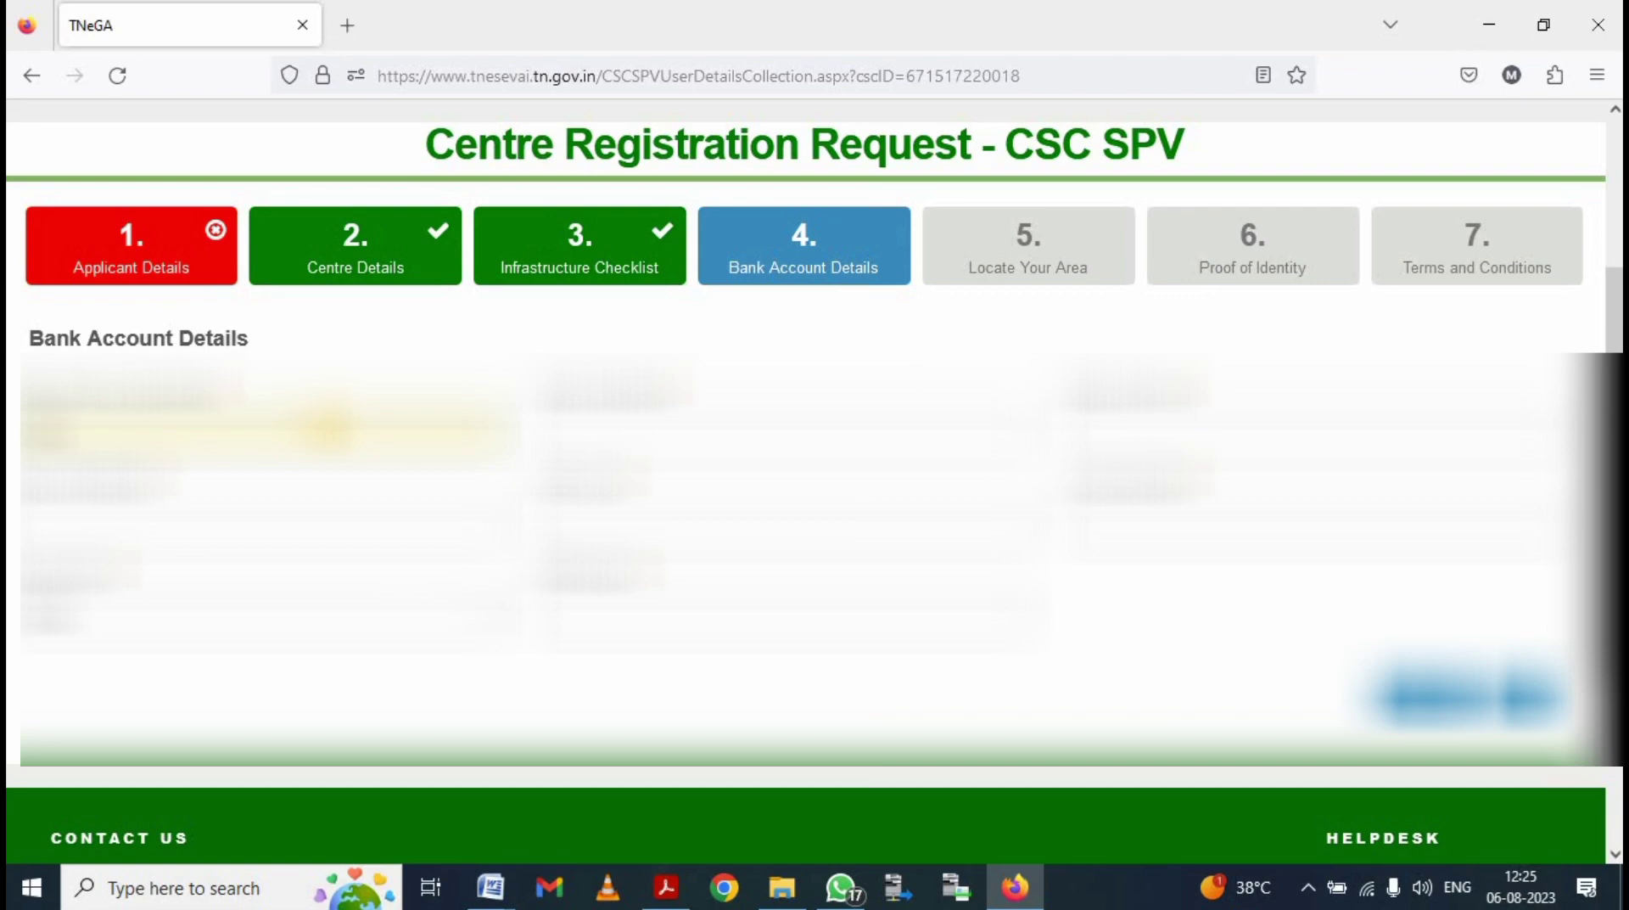
type("...")
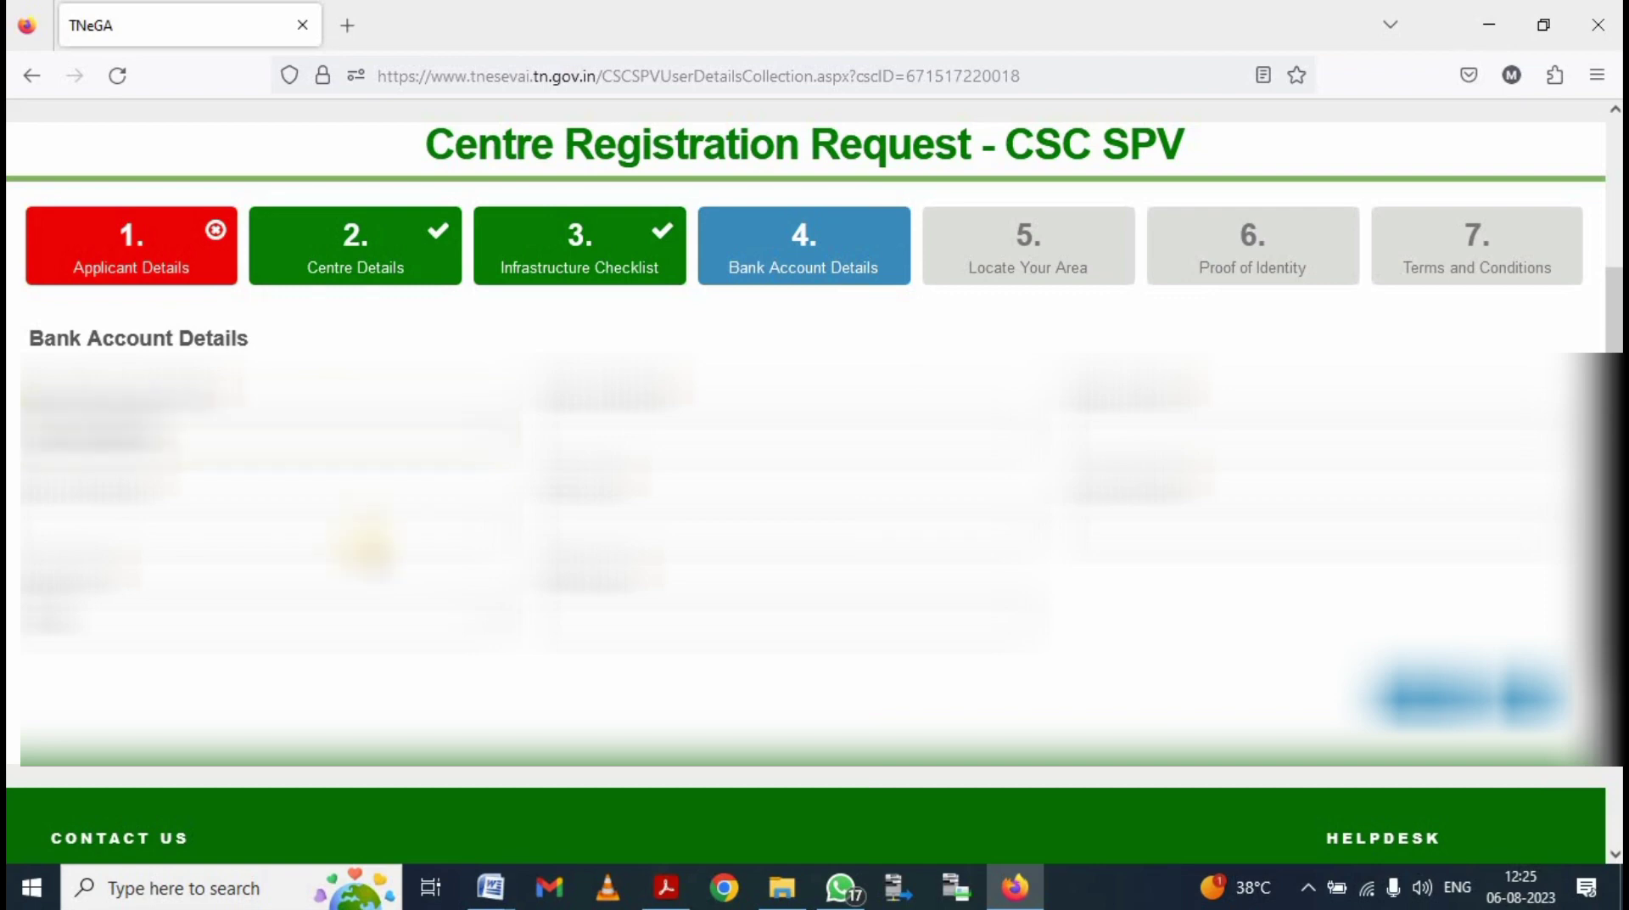
left_click(857, 424)
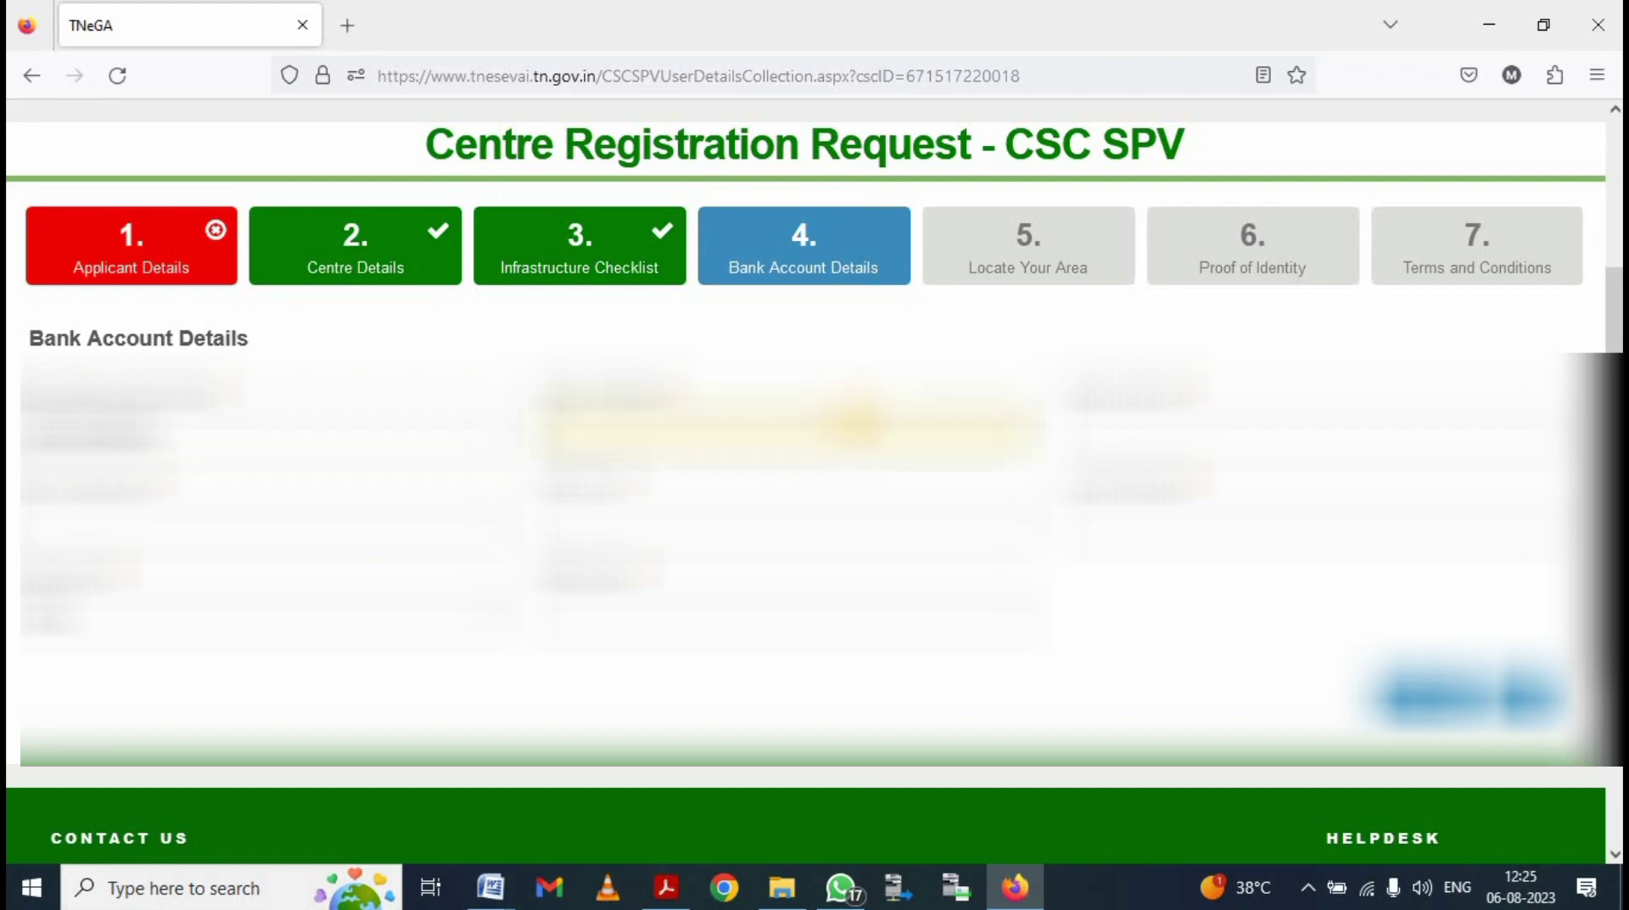
type("...")
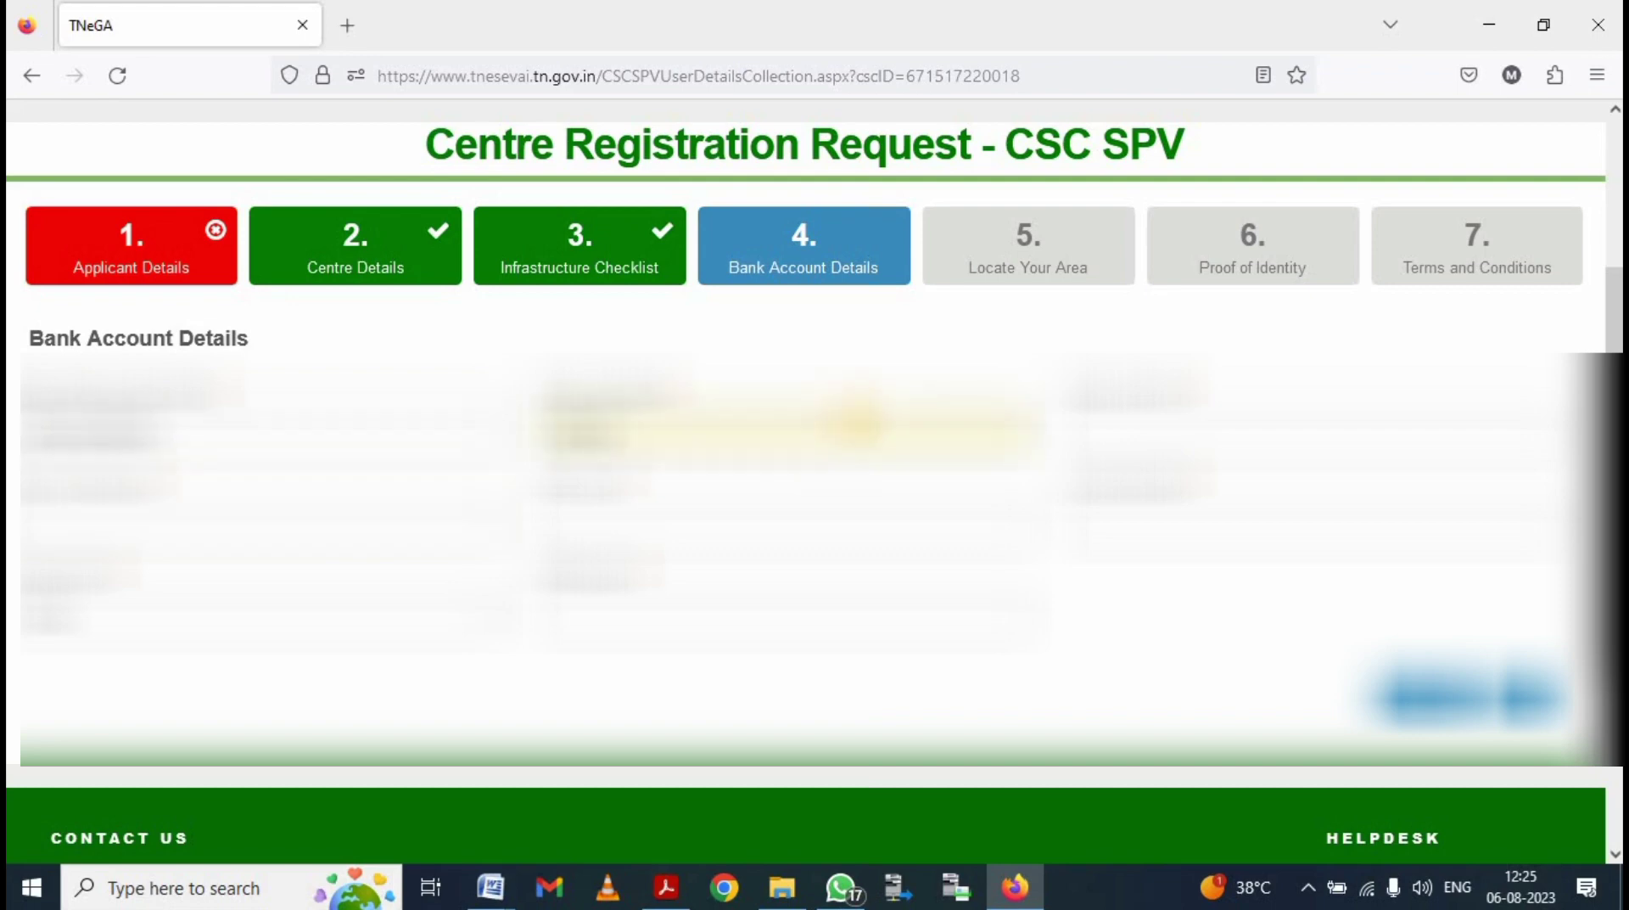
type("...")
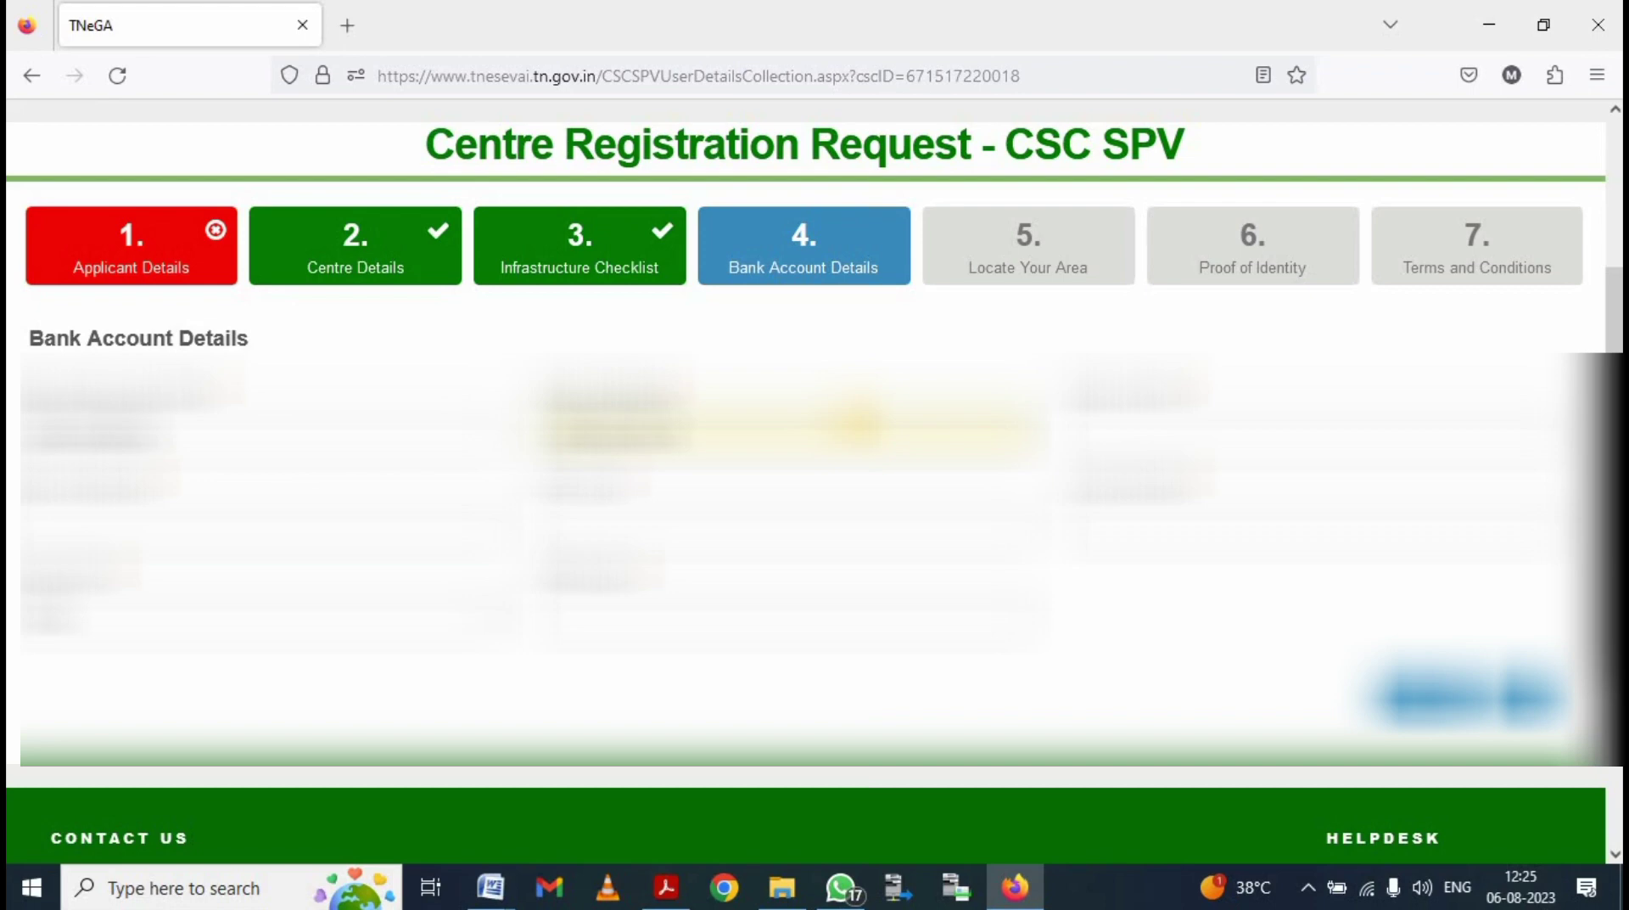
type("...")
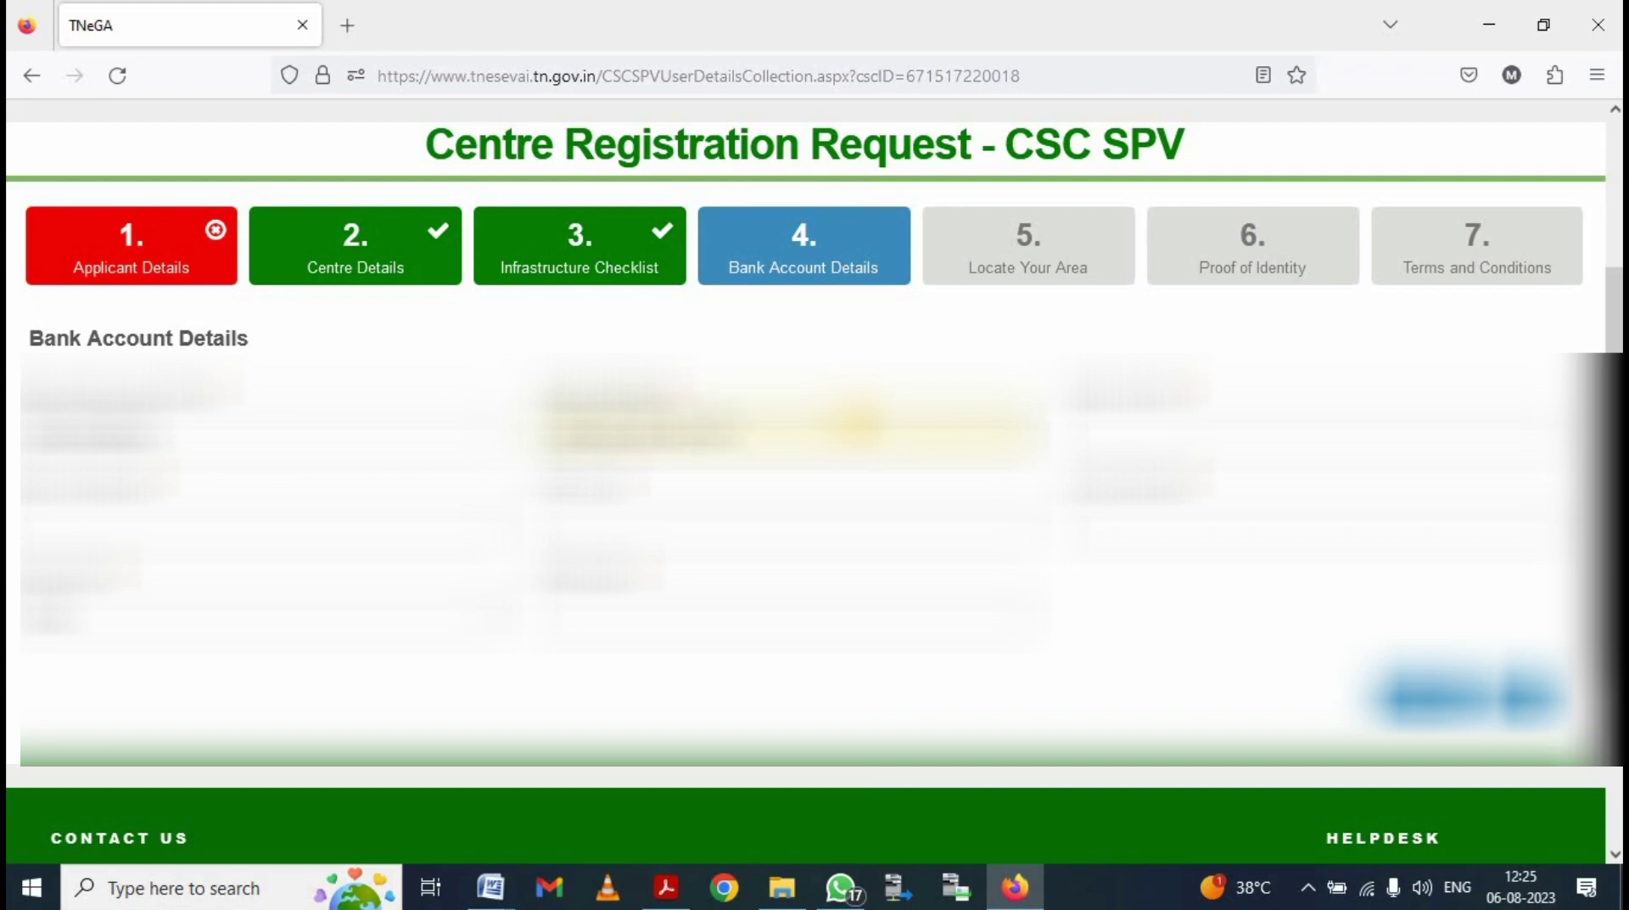
type("...")
Step: Fill in the bank's city and the name of the branch
left_click(1154, 441)
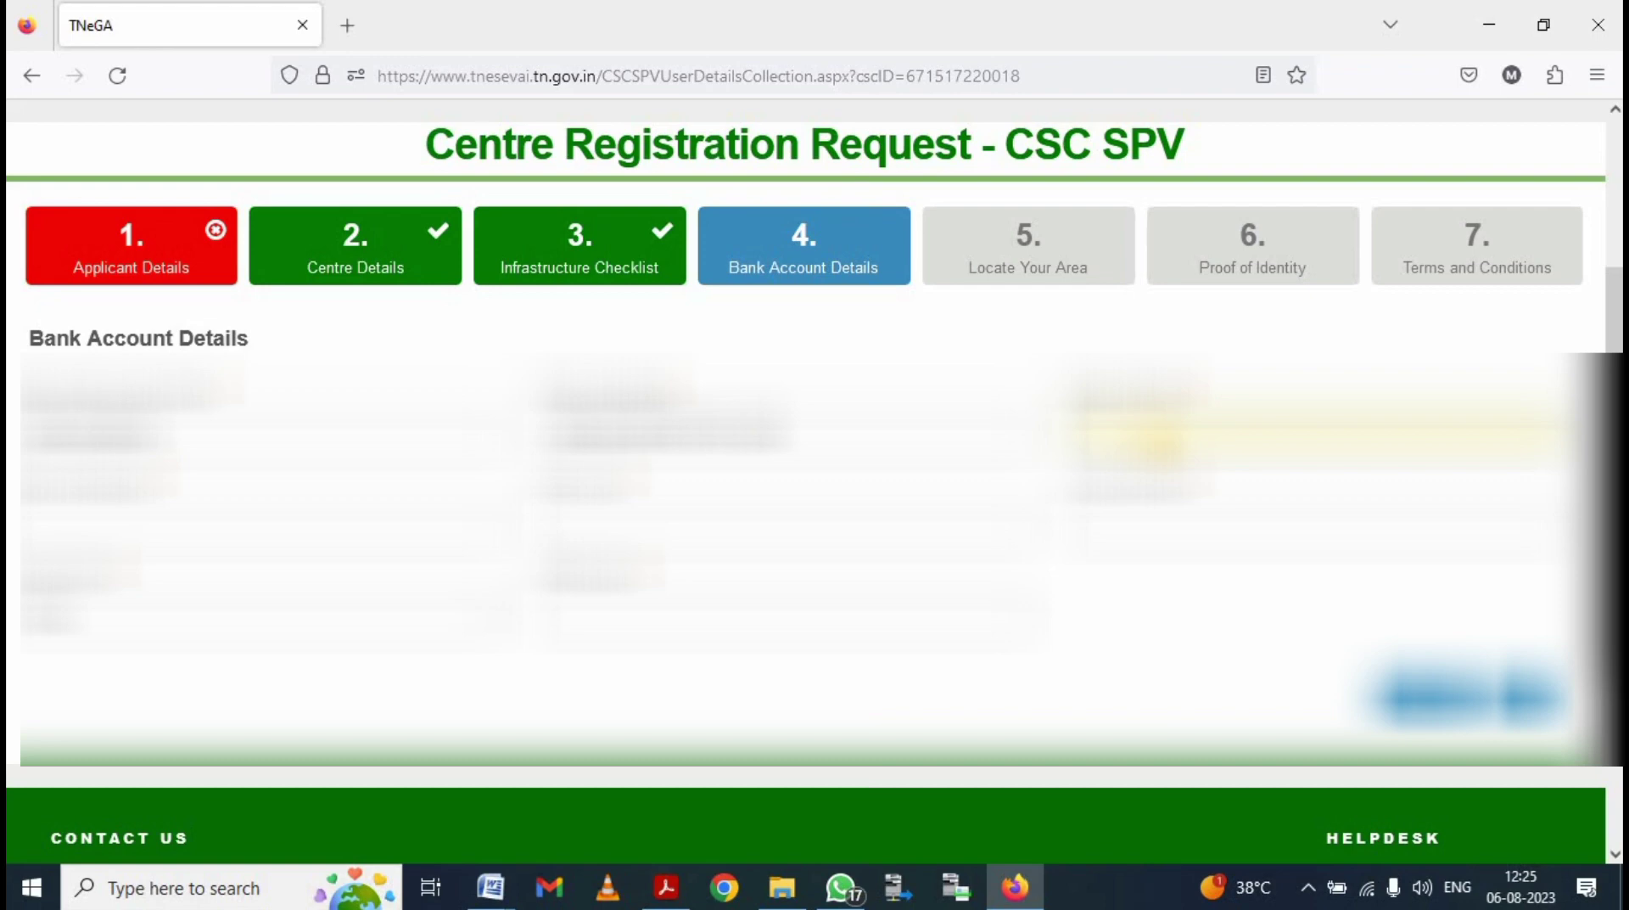
type("...")
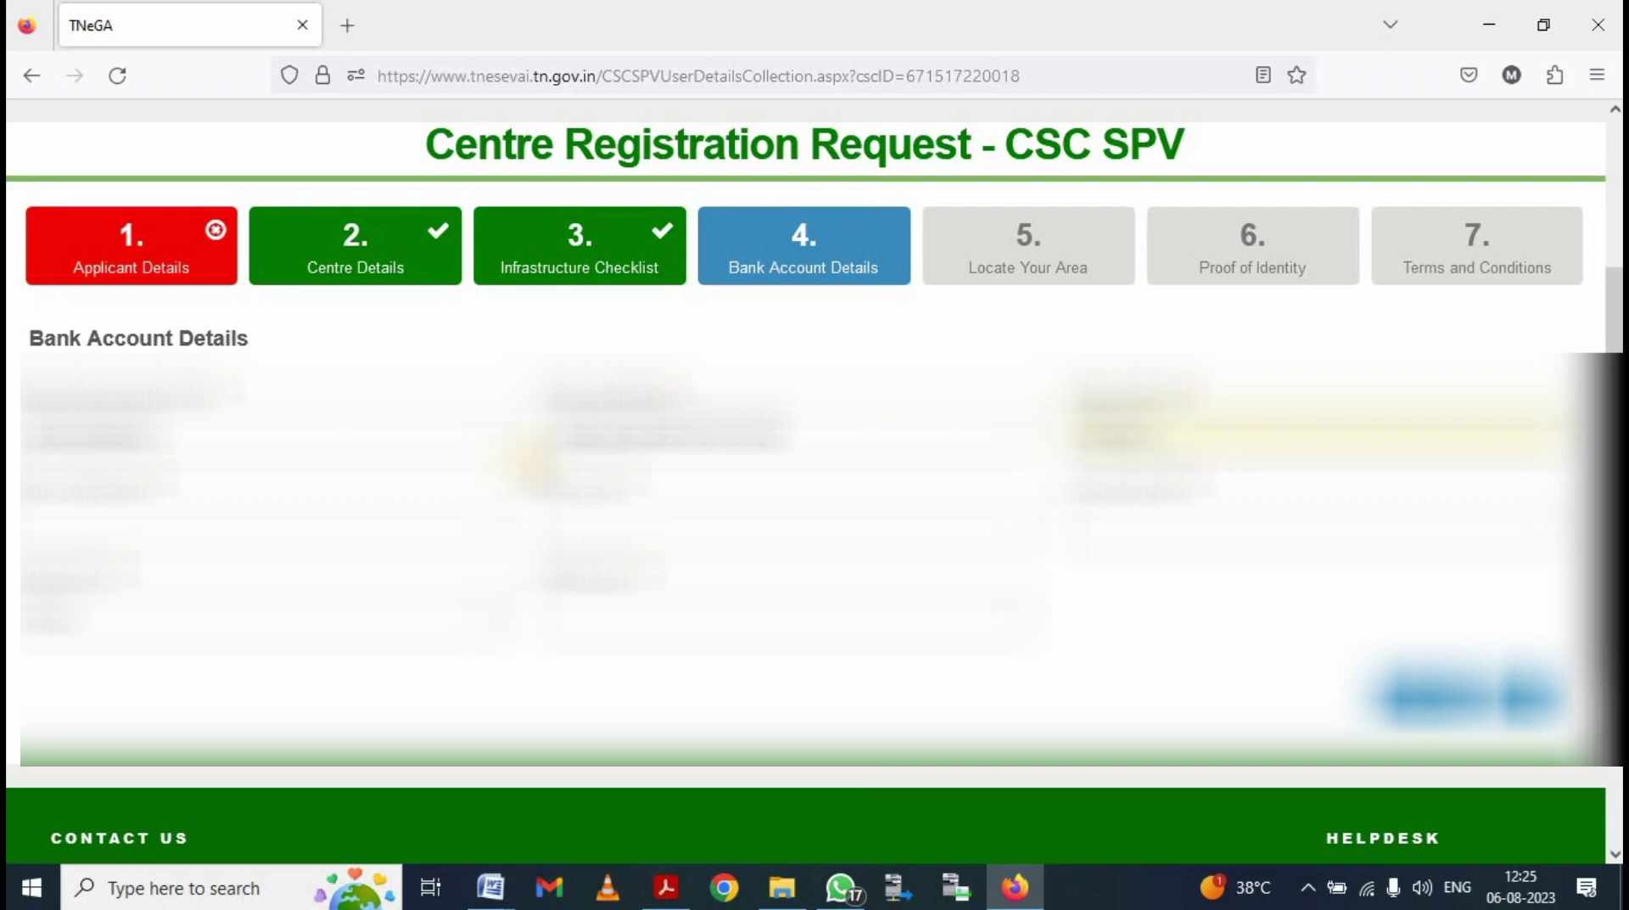
left_click(153, 526)
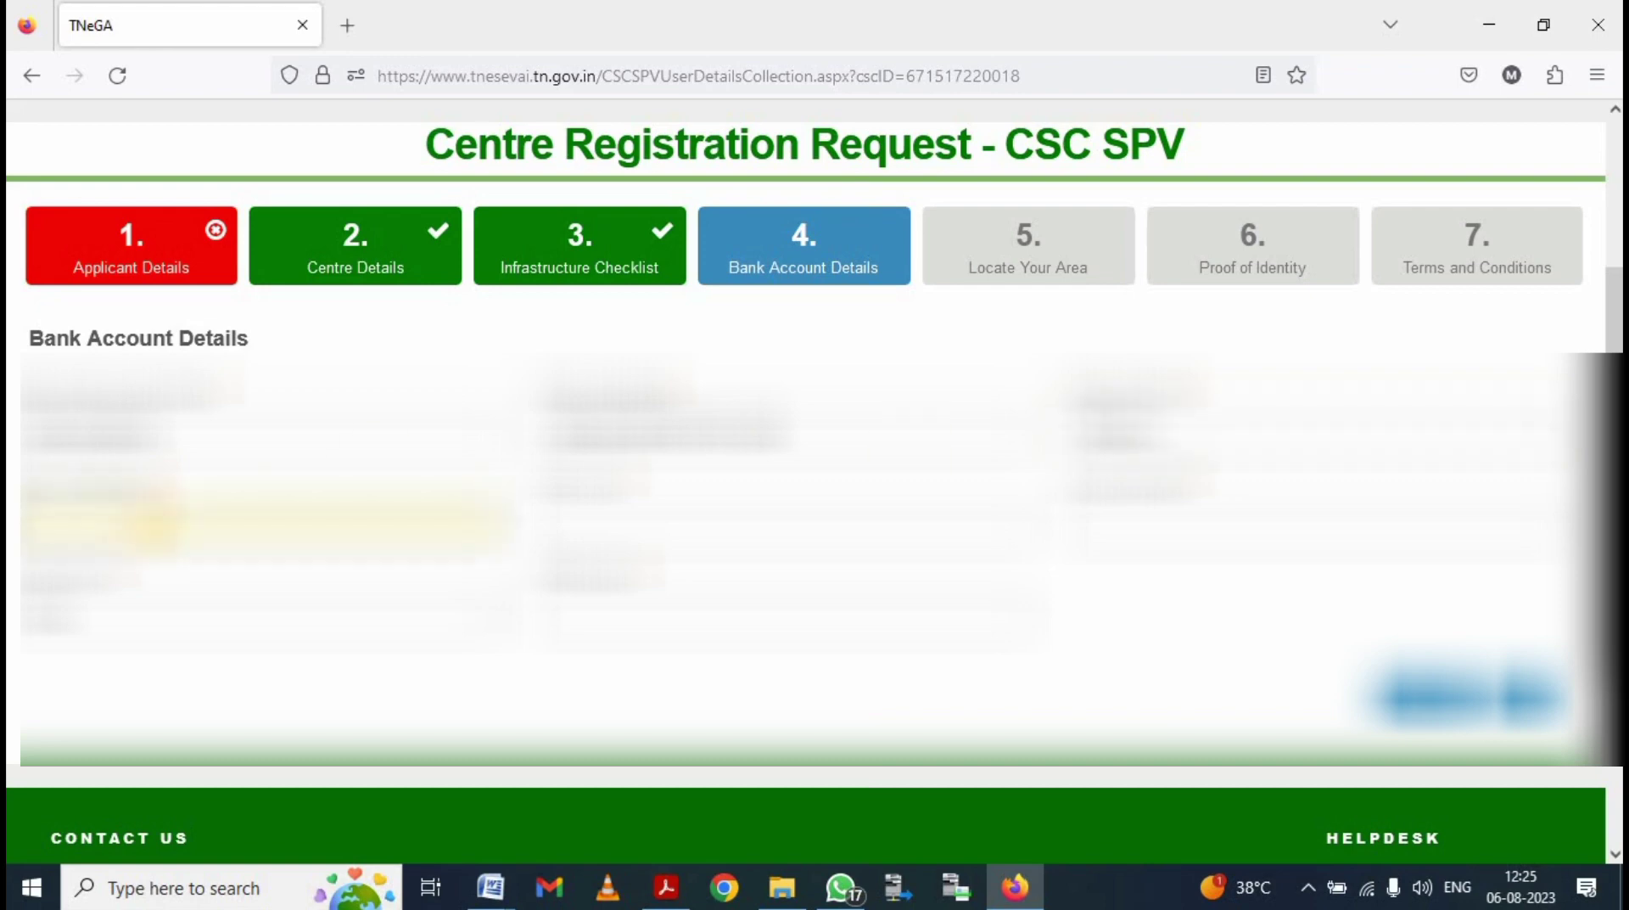
type("...")
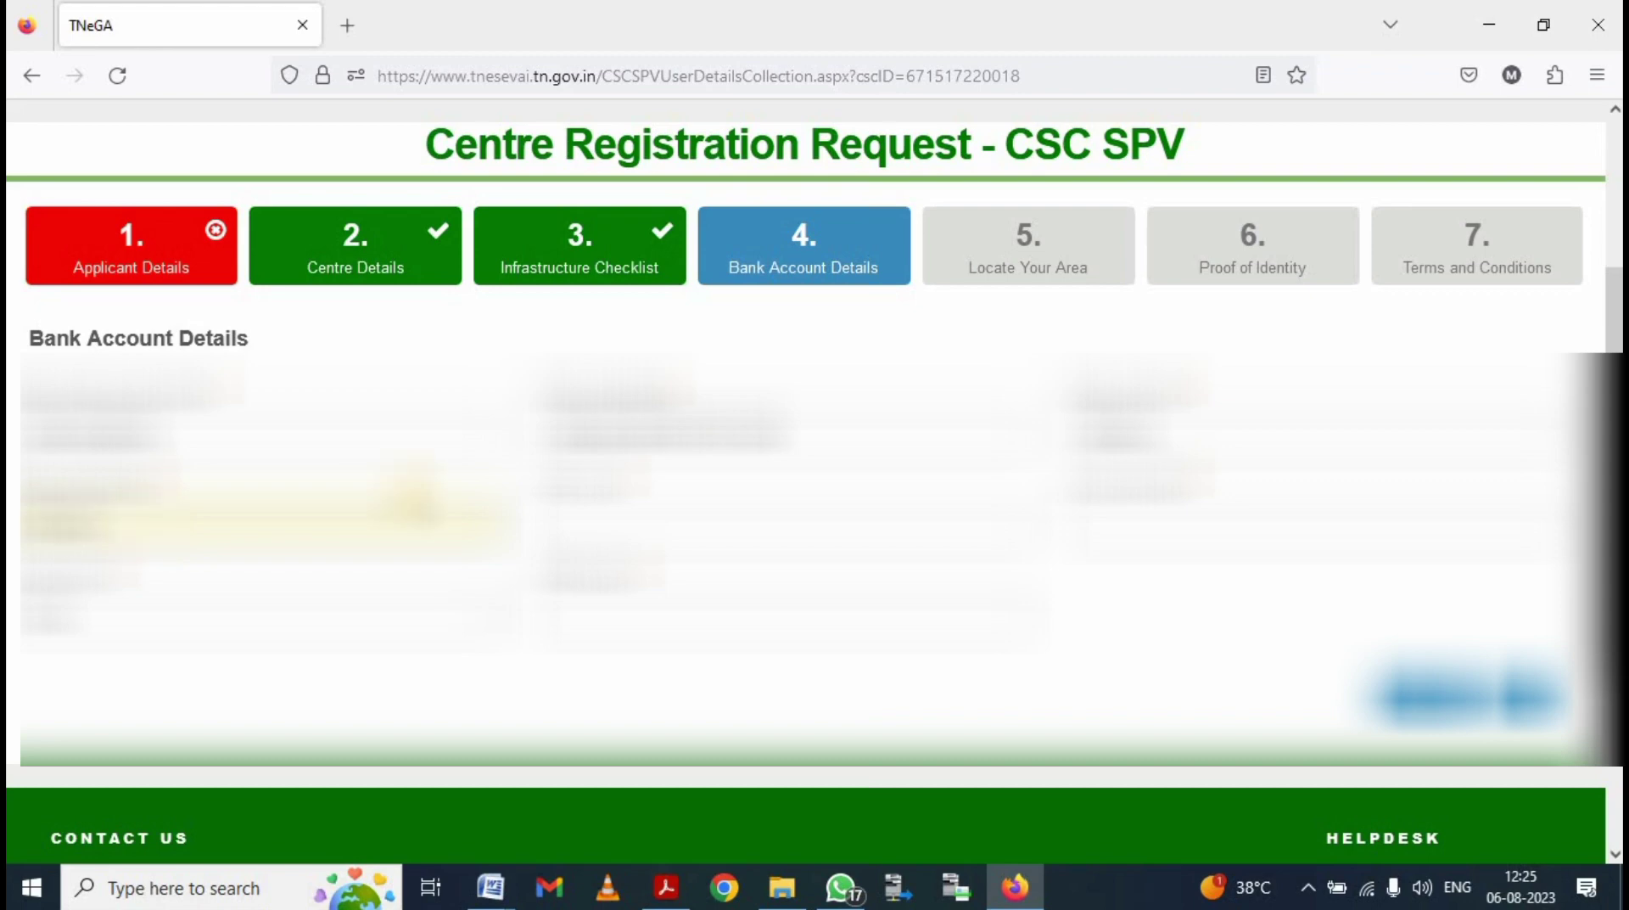
Step: Enter the IFSC code, fill in the remaining account fields including the account number, and move on to the Proof of Identity section
left_click(681, 522)
type("...")
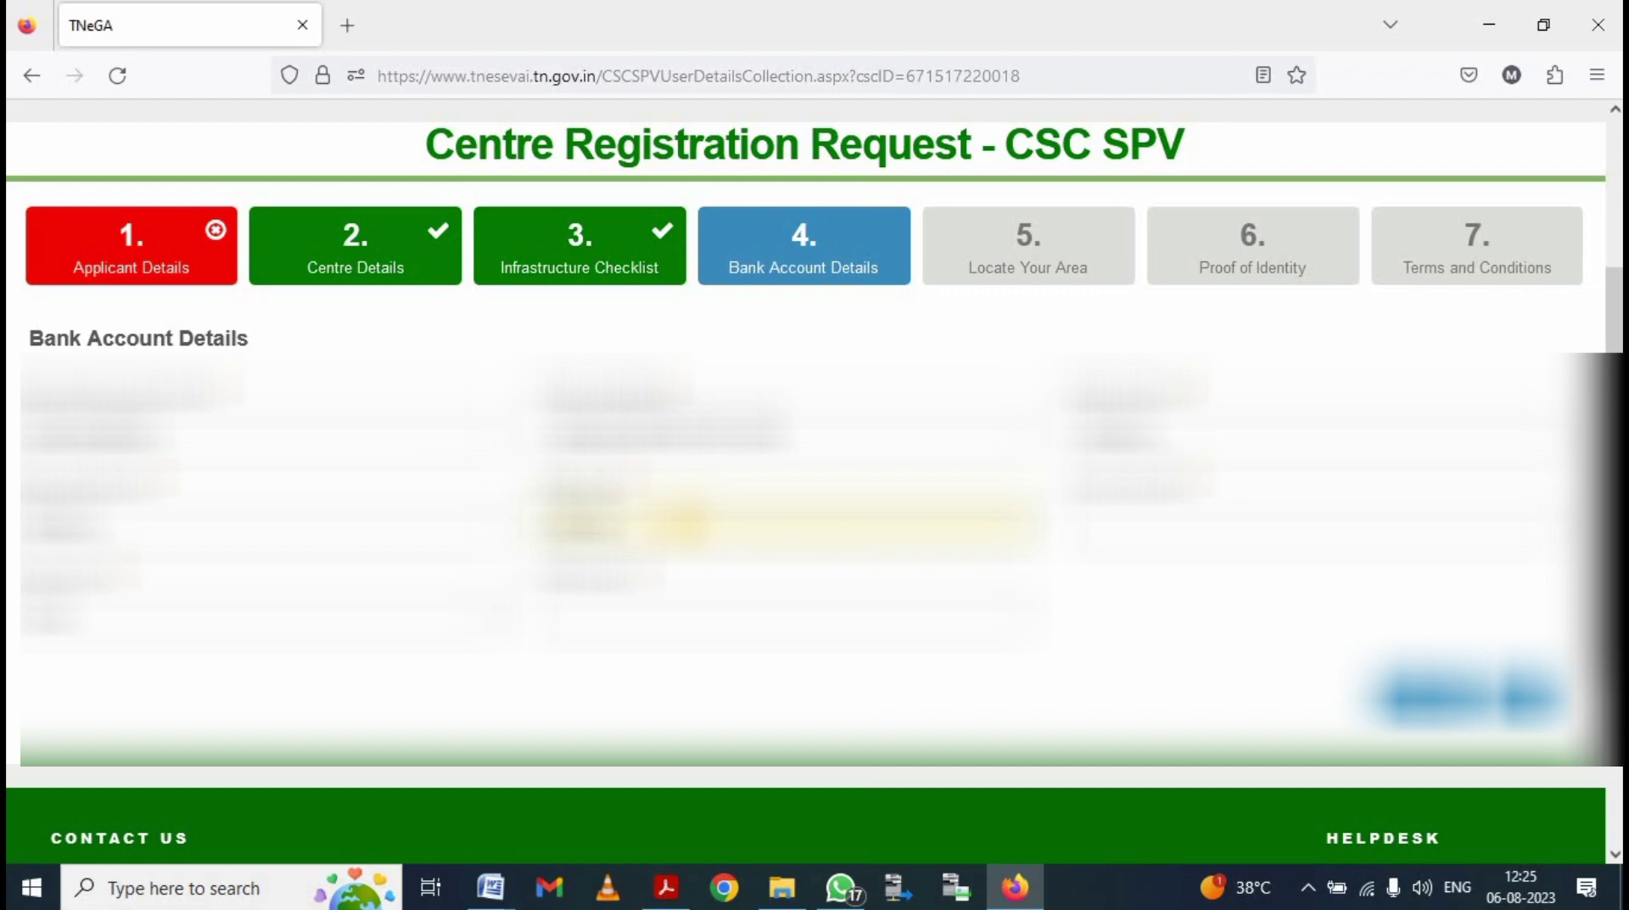
type("...")
left_click(1219, 531)
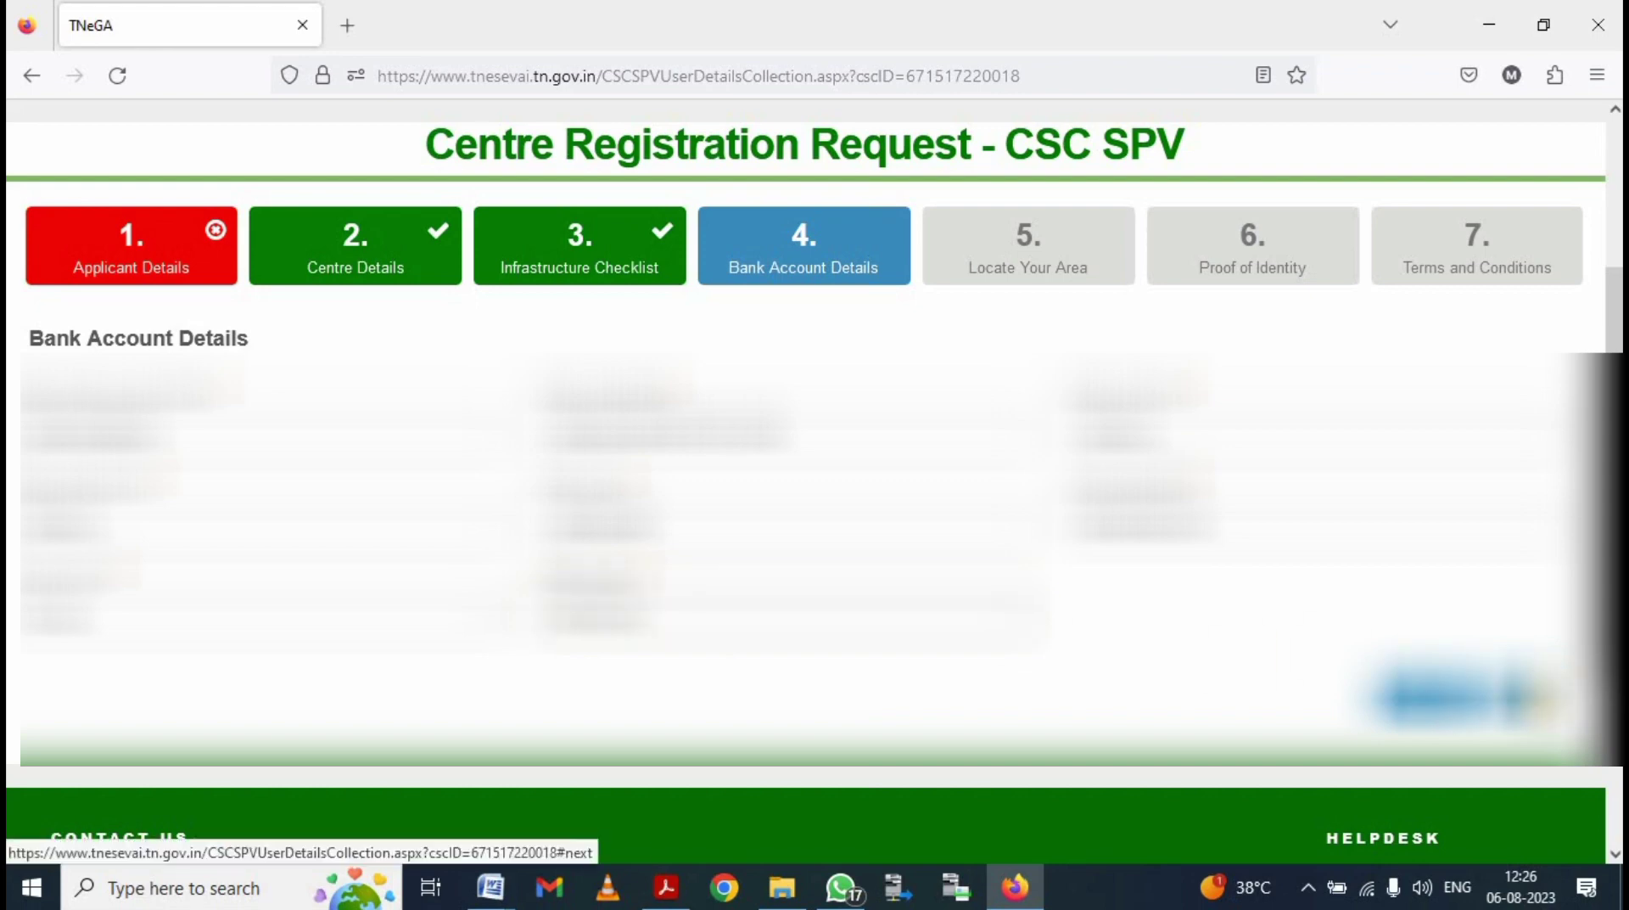
left_click(1532, 700)
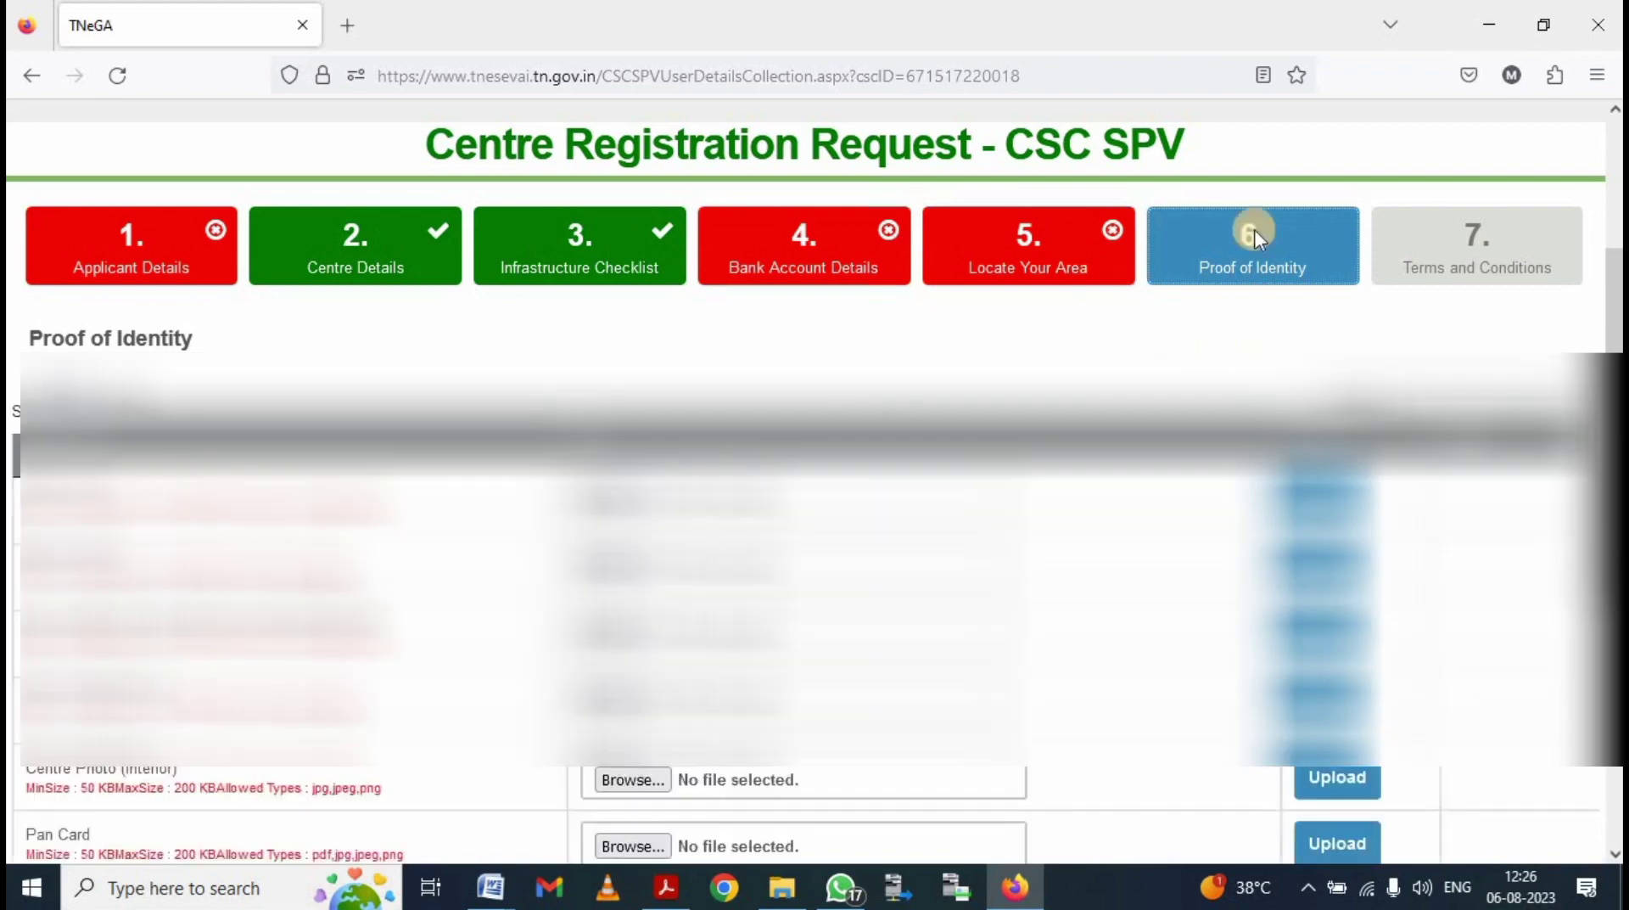
Step: Review the Proof of Identity checklist for the required documents and their allowed file sizes and types
scroll(967, 356, "down", 4)
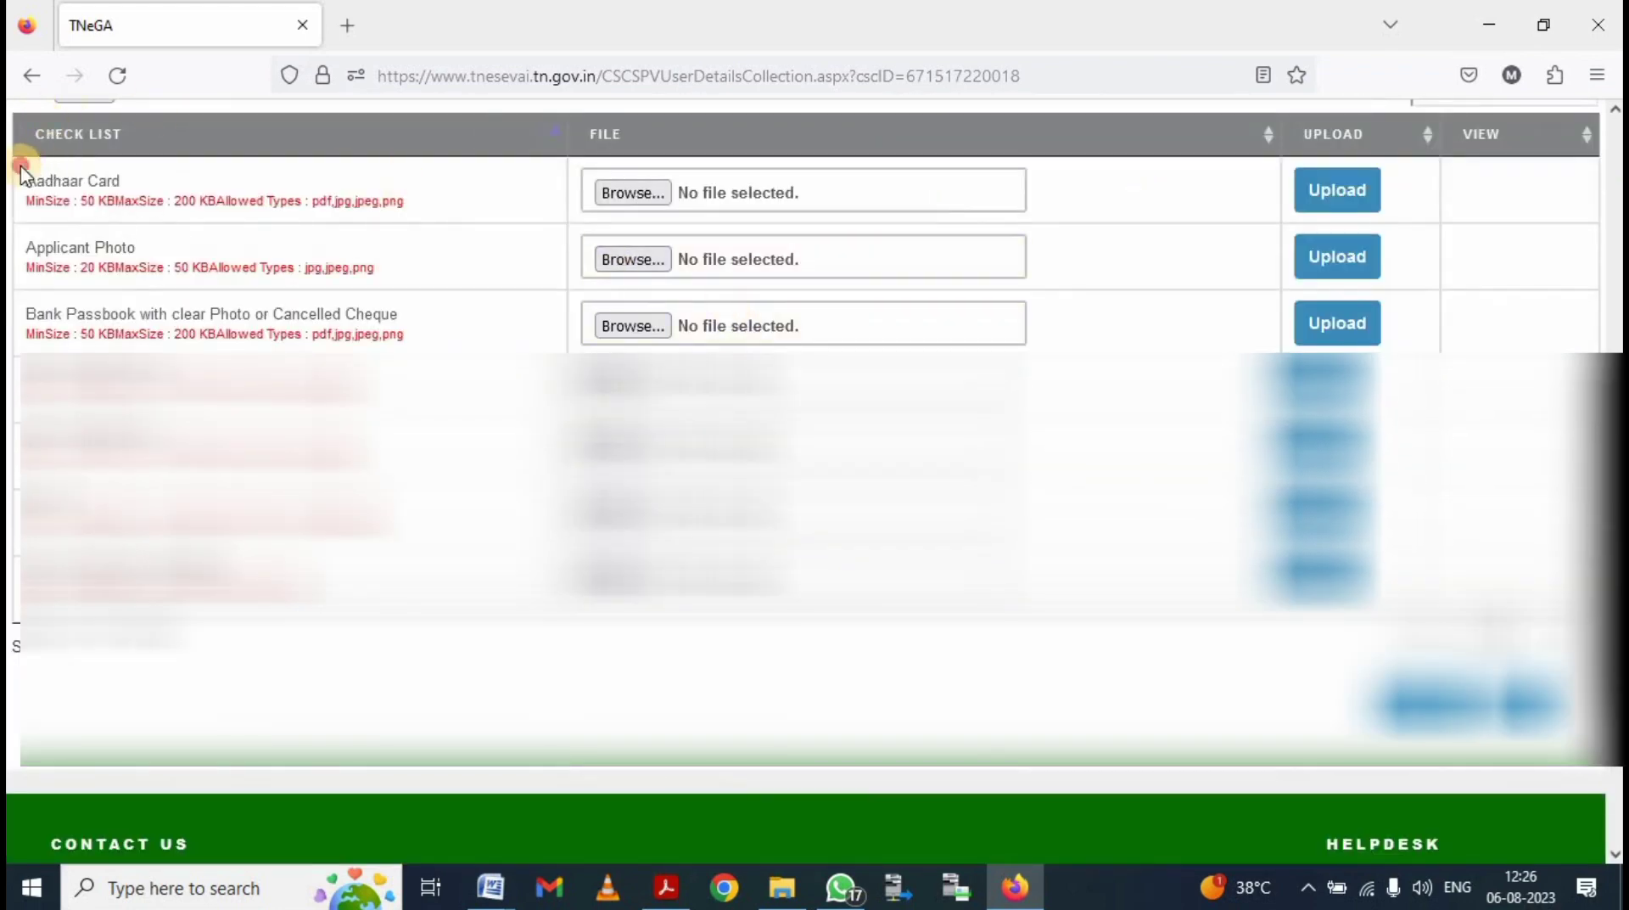
left_click_drag(21, 174, 135, 181)
left_click_drag(25, 246, 175, 267)
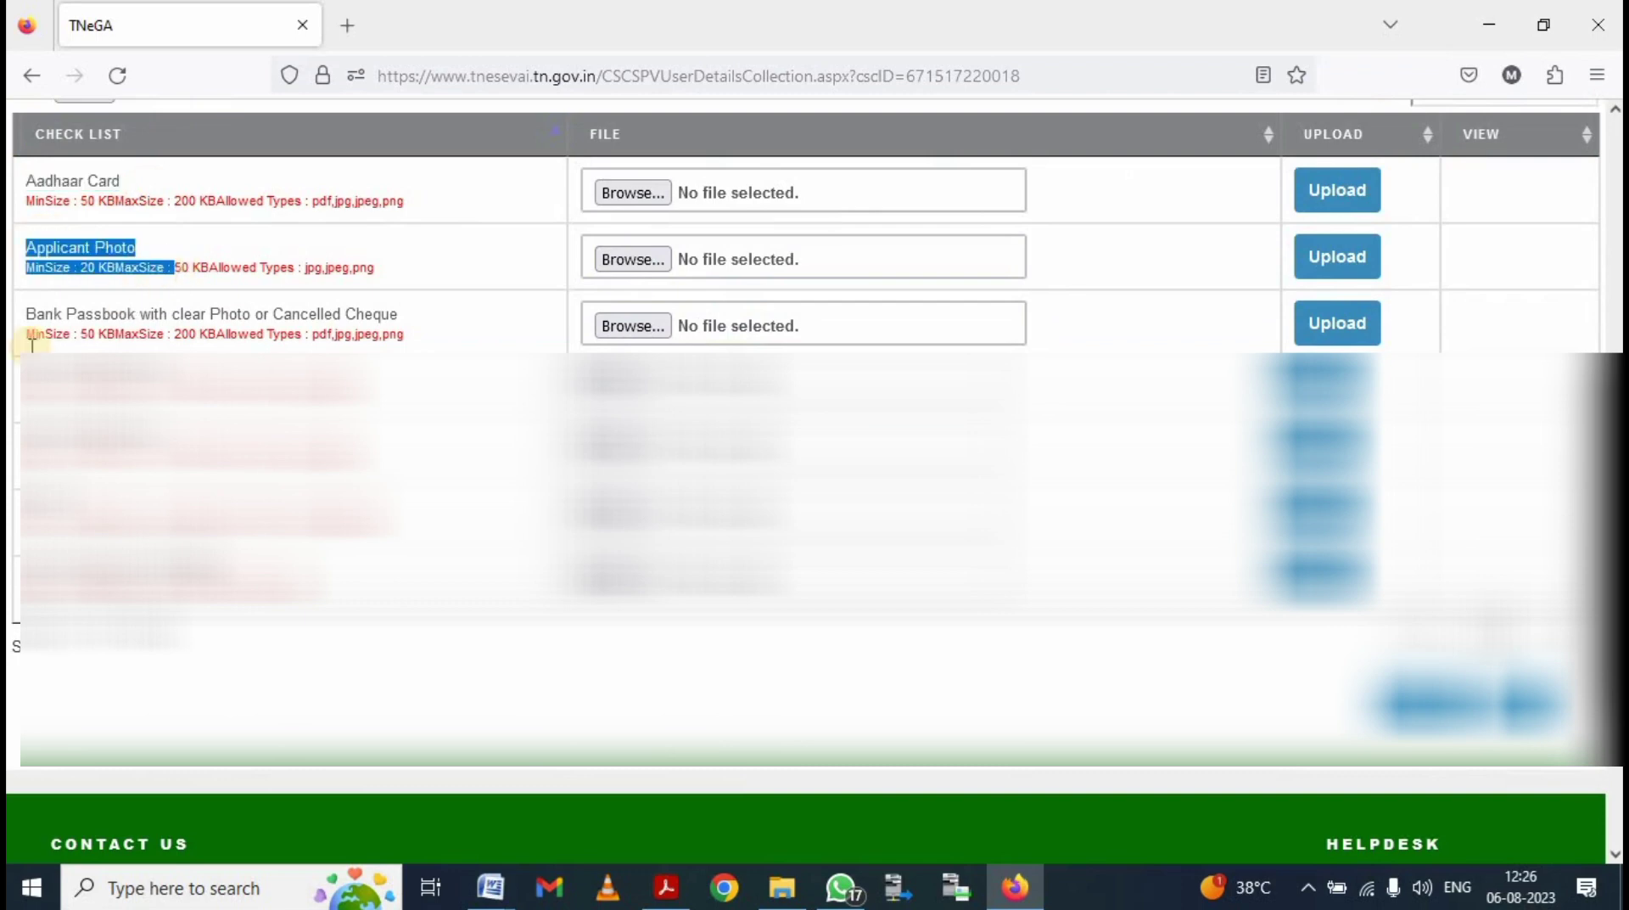
left_click_drag(25, 313, 296, 338)
left_click_drag(23, 369, 174, 372)
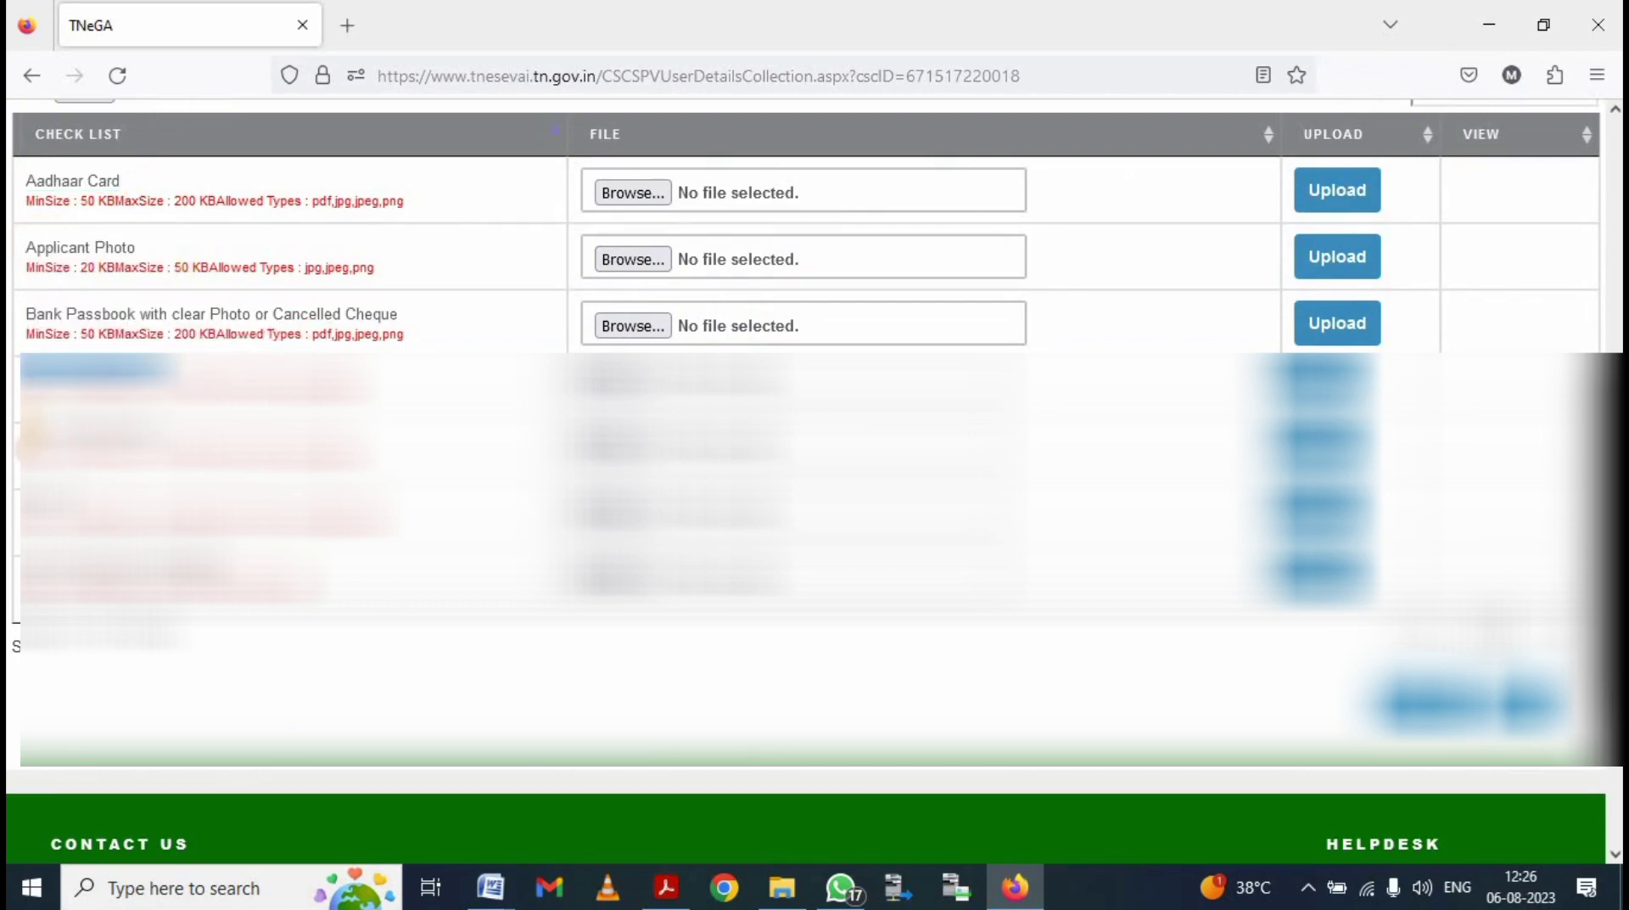
left_click_drag(32, 434, 128, 496)
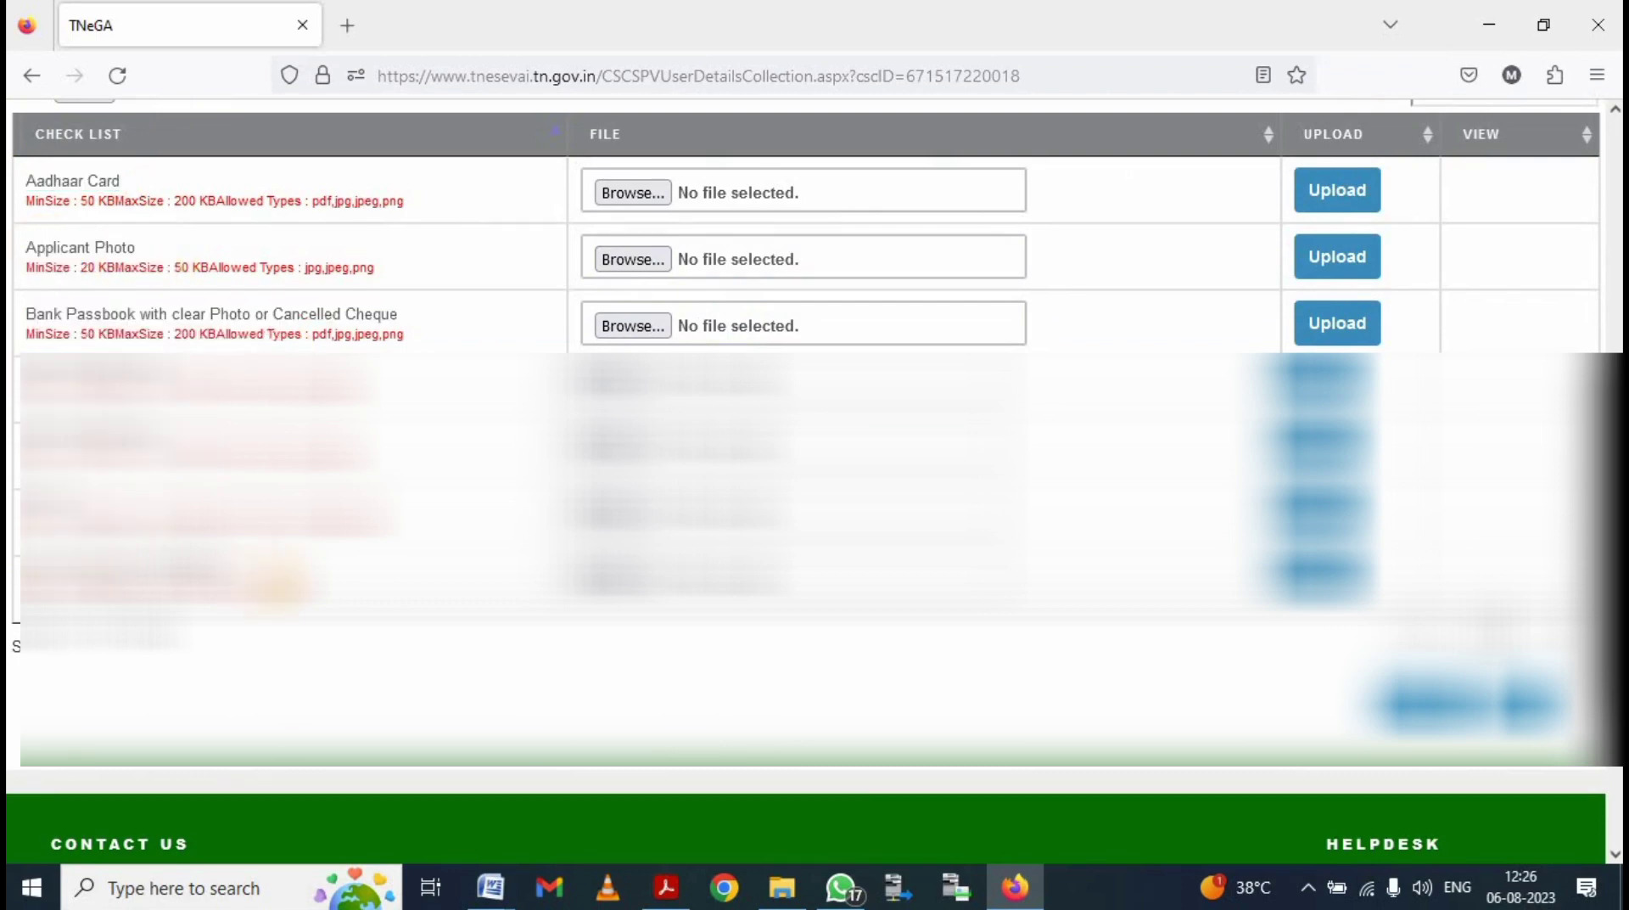
scroll(619, 320, "up", 2)
Step: Try to upload AADHAR.PNG from the 3D Objects folder as the Aadhaar Card document
left_click(653, 310)
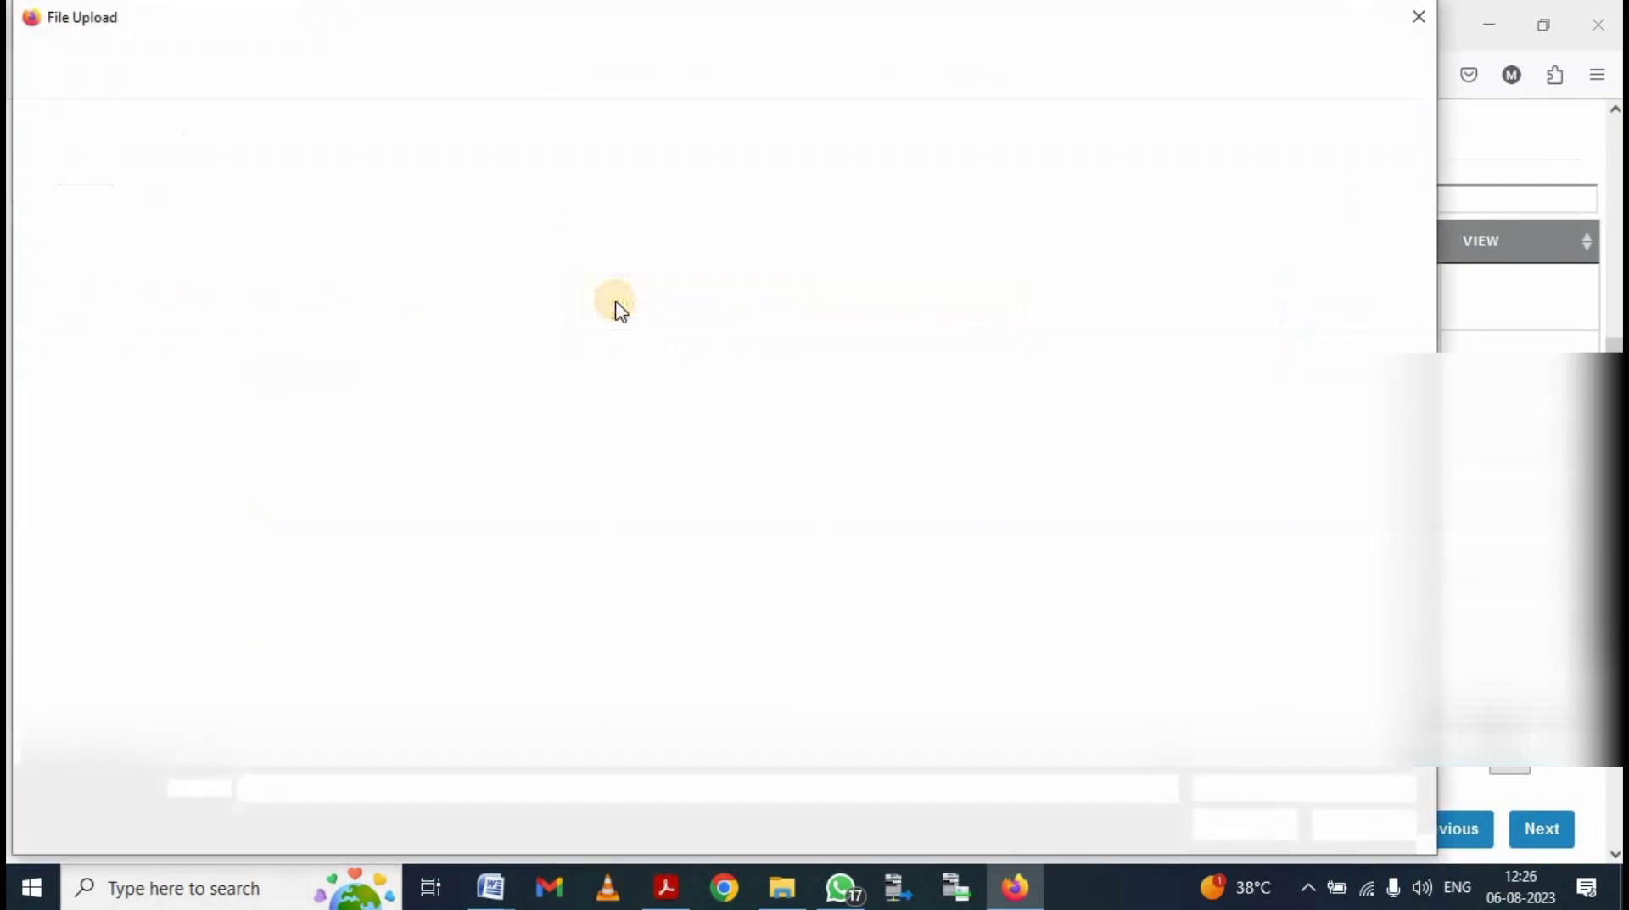
left_click(1423, 16)
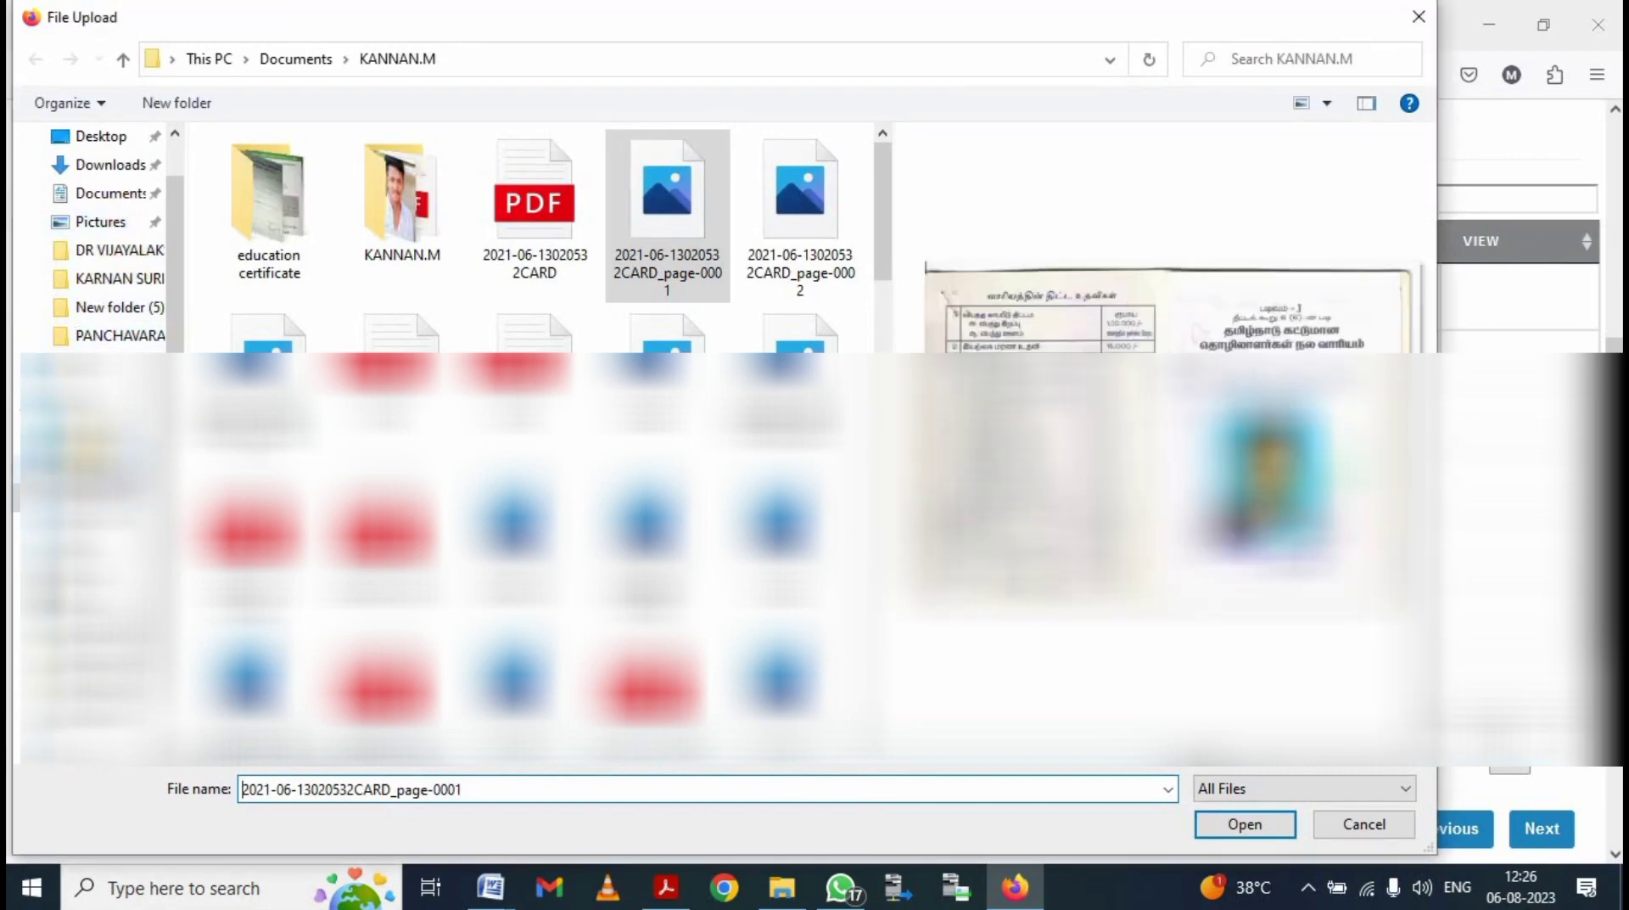
left_click(95, 432)
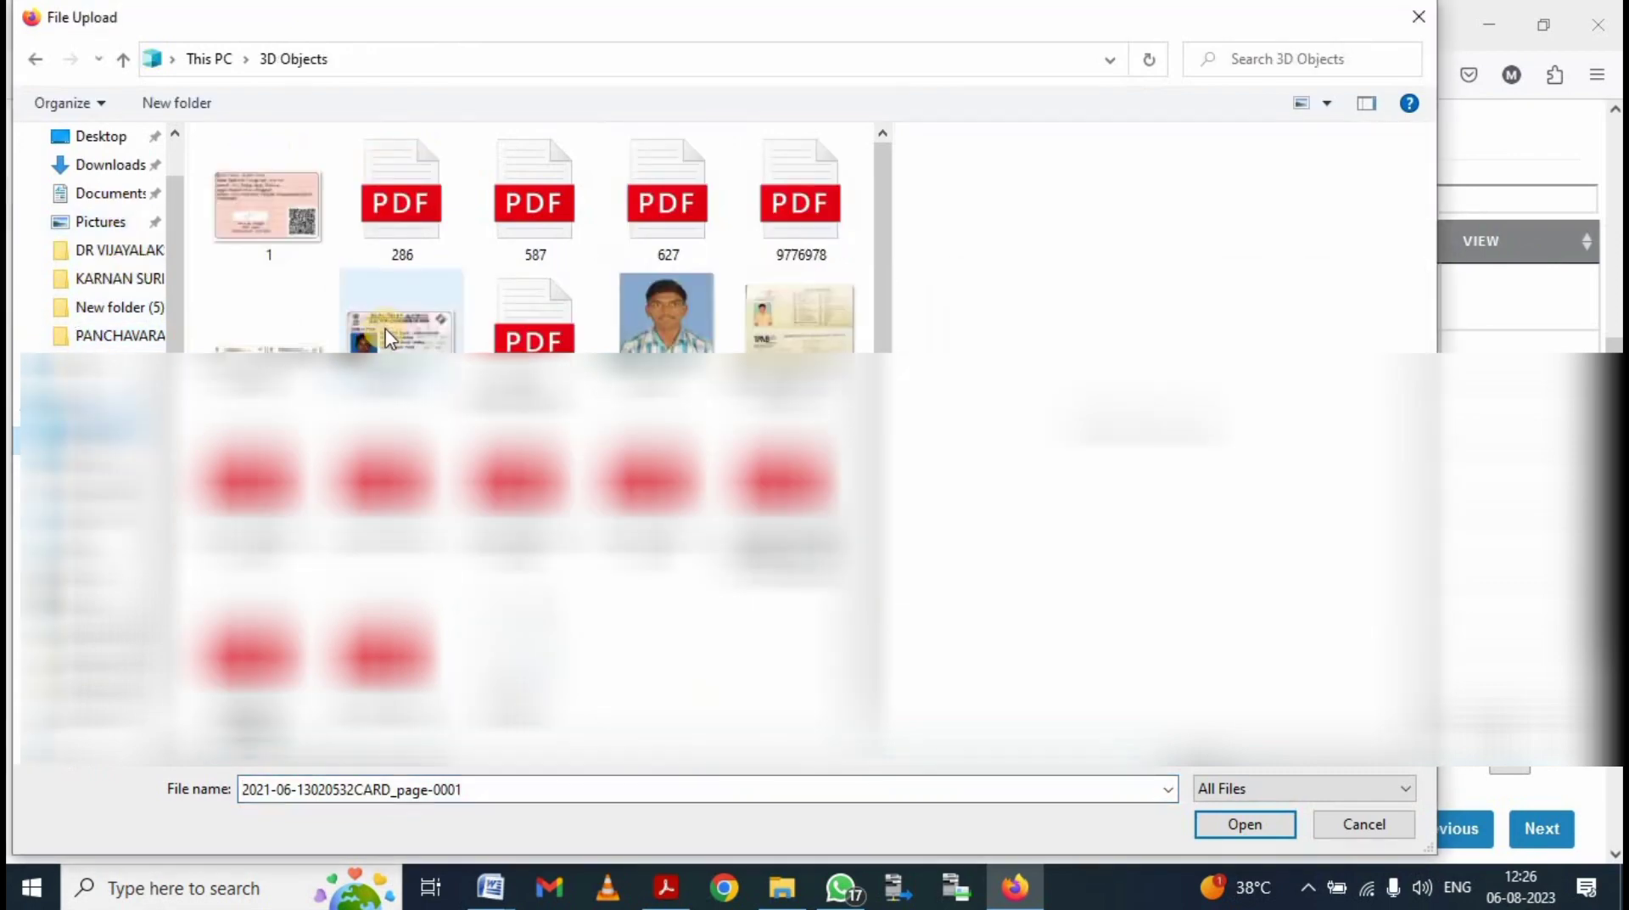
double_click(297, 370)
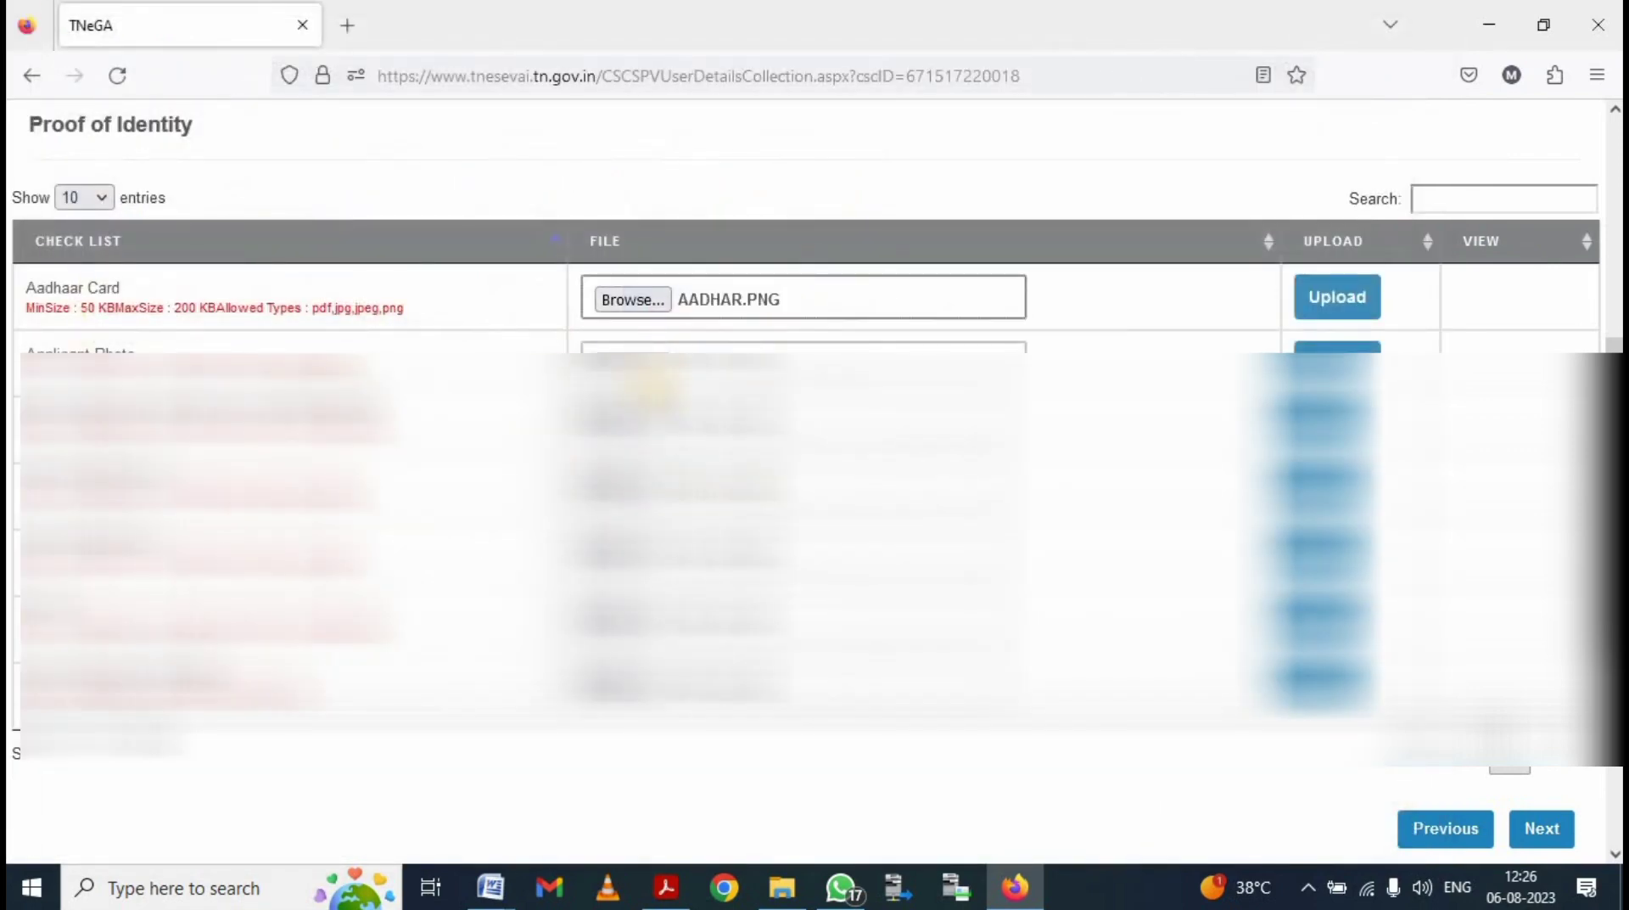
left_click(1331, 305)
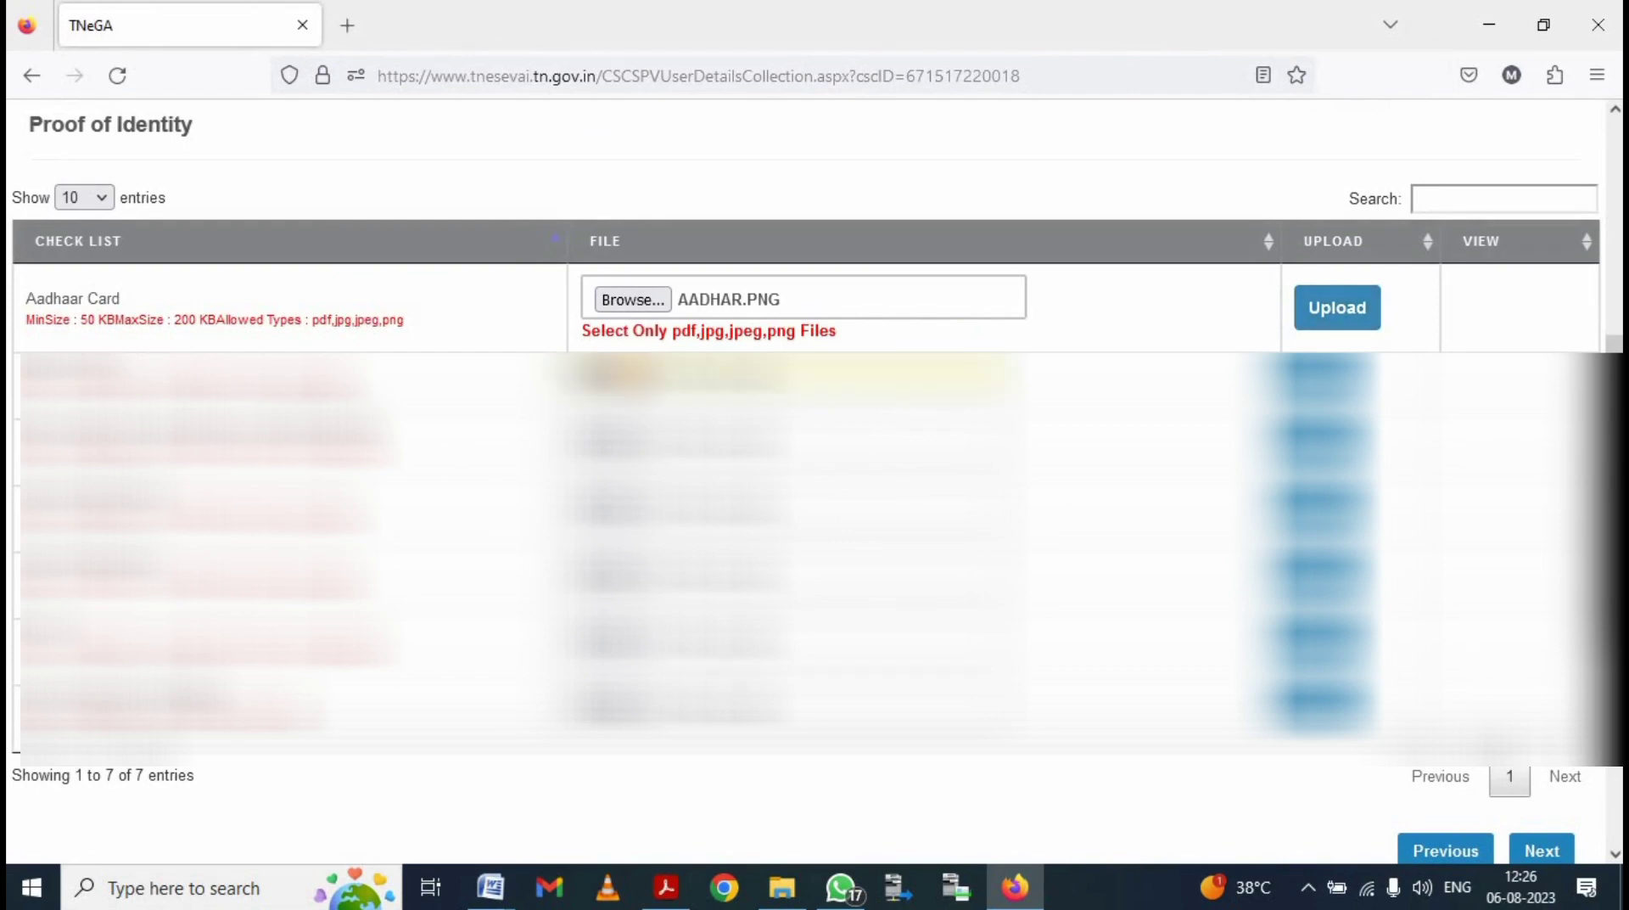
Step: Choose the applicant's portrait image from the 3D Objects folder and upload it as the Applicant Photo
left_click(629, 374)
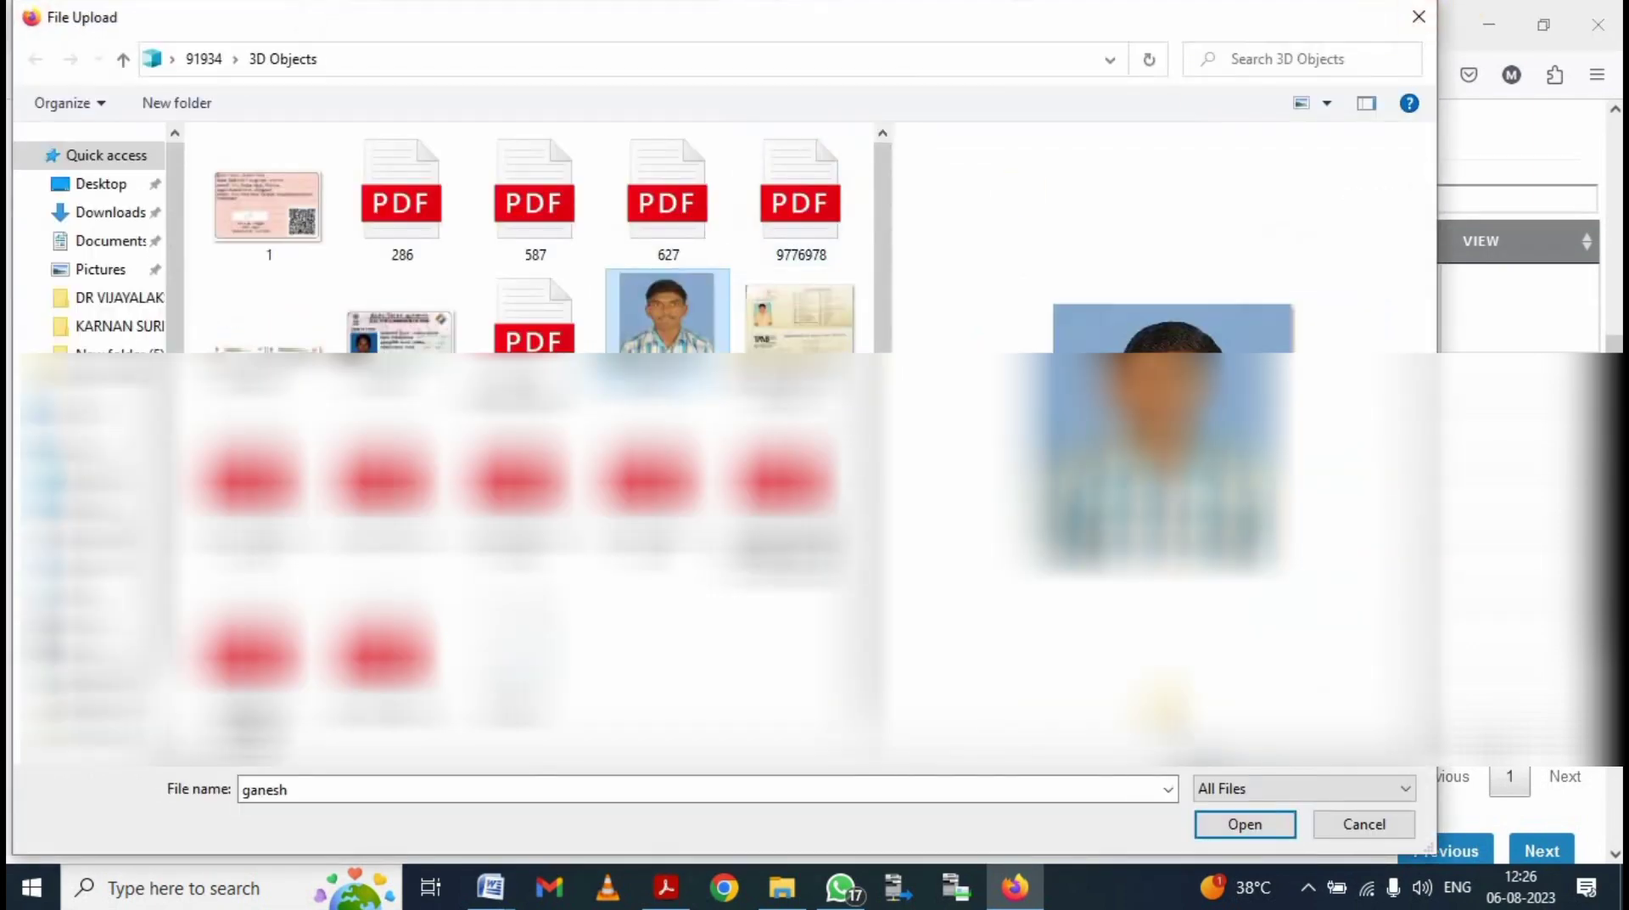
left_click(1239, 827)
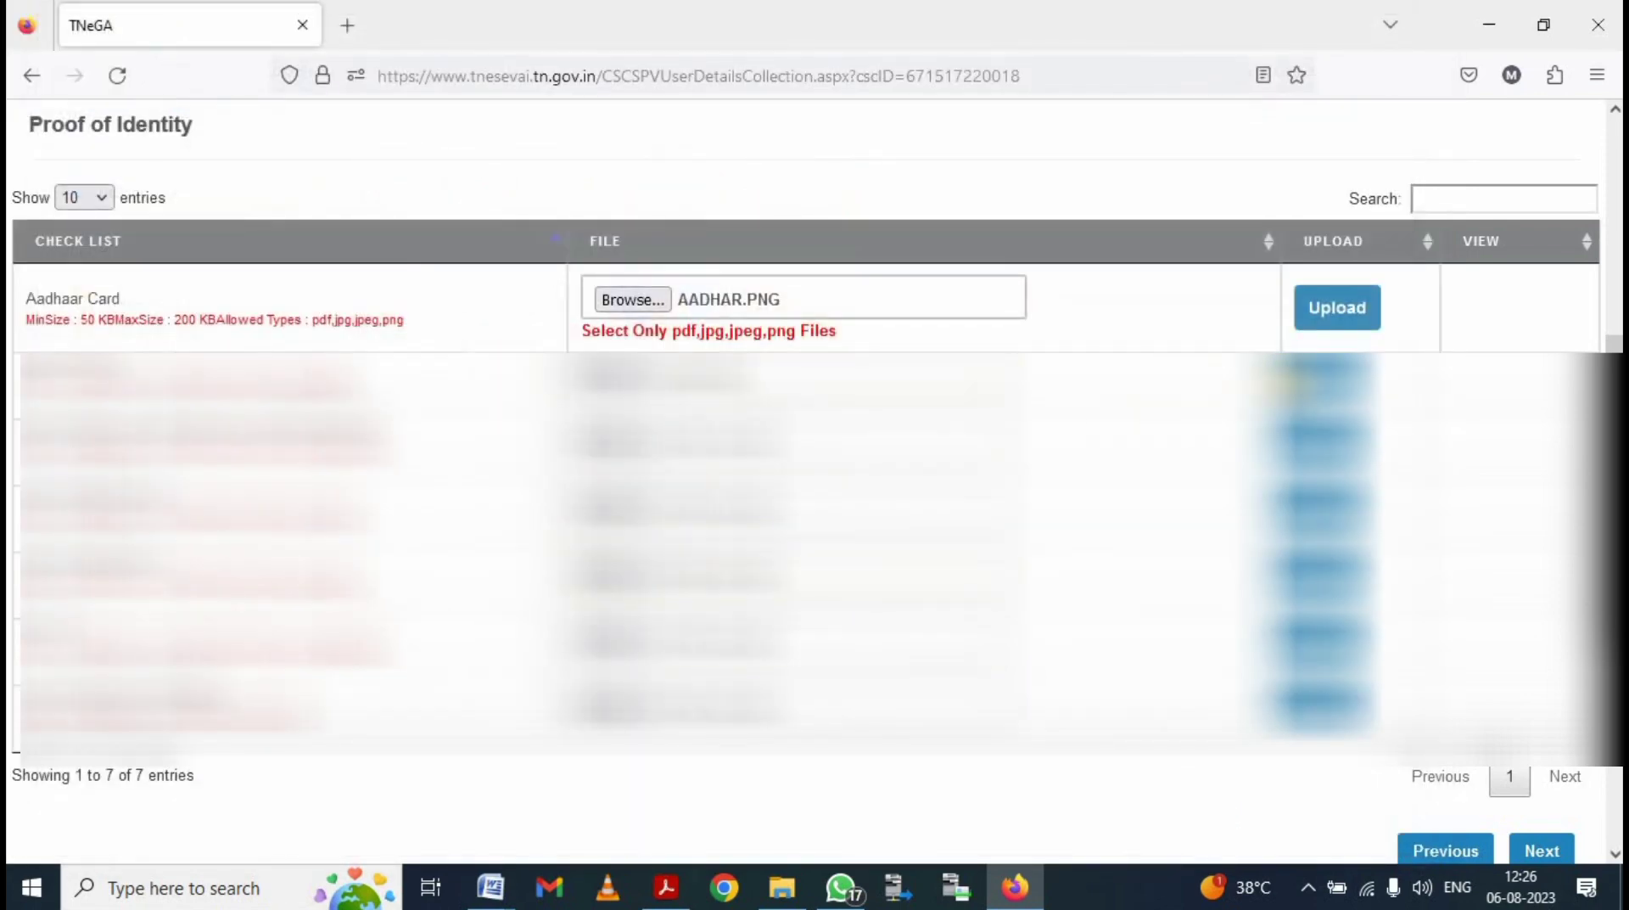
left_click(1309, 374)
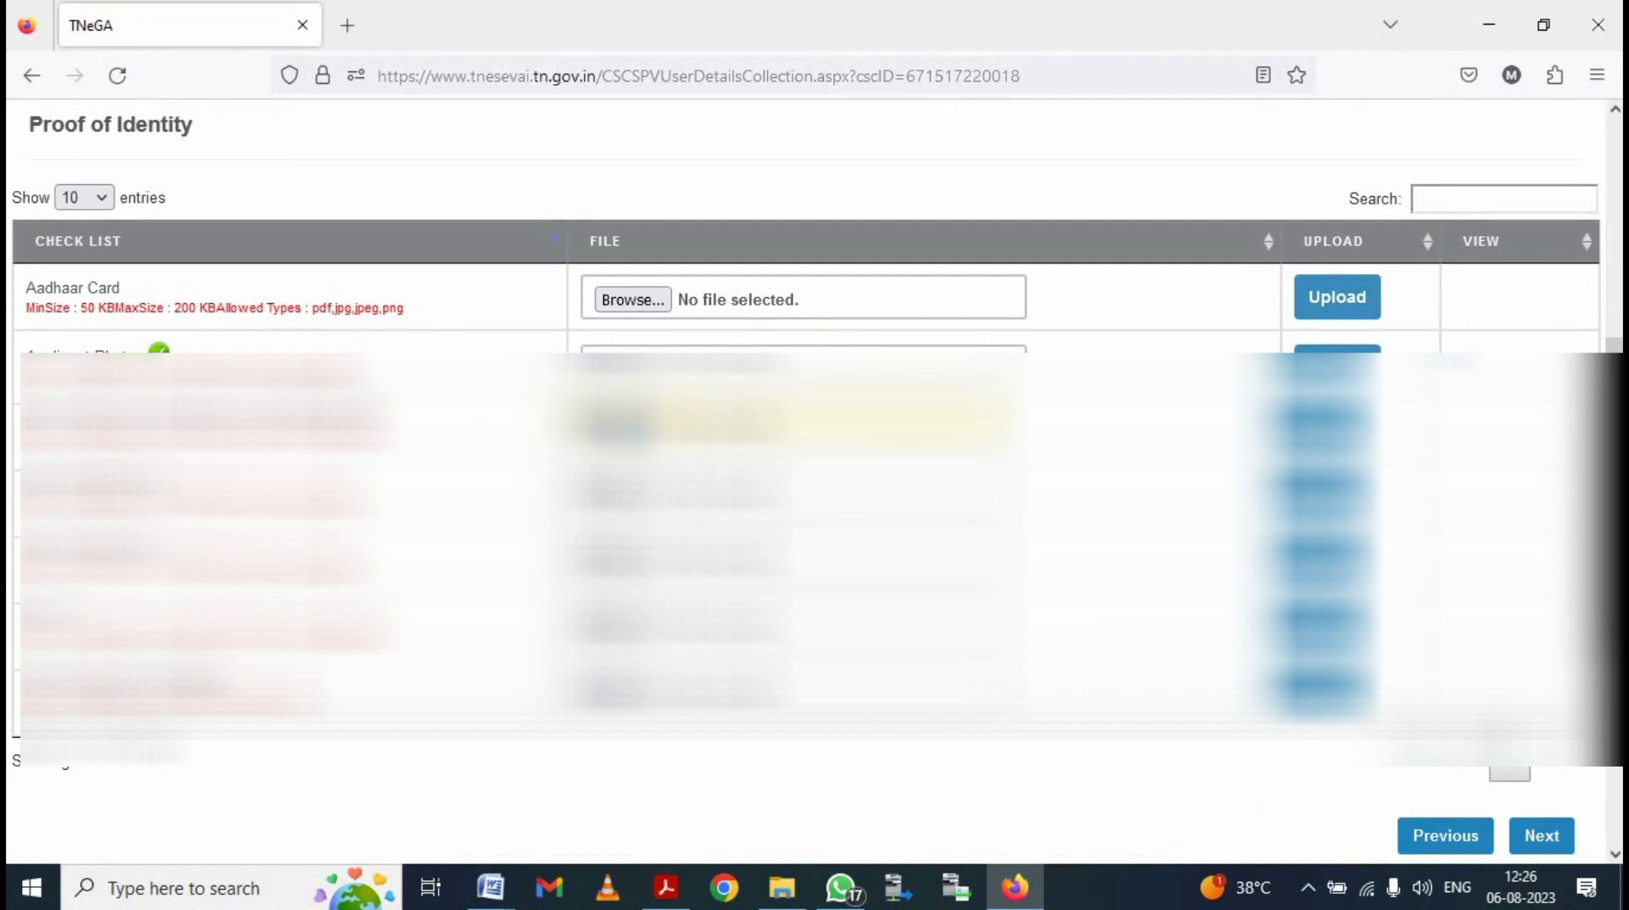
Step: Try to upload a file from the 3D Objects folder as the Bank Passbook or Cancelled Cheque document
left_click(616, 420)
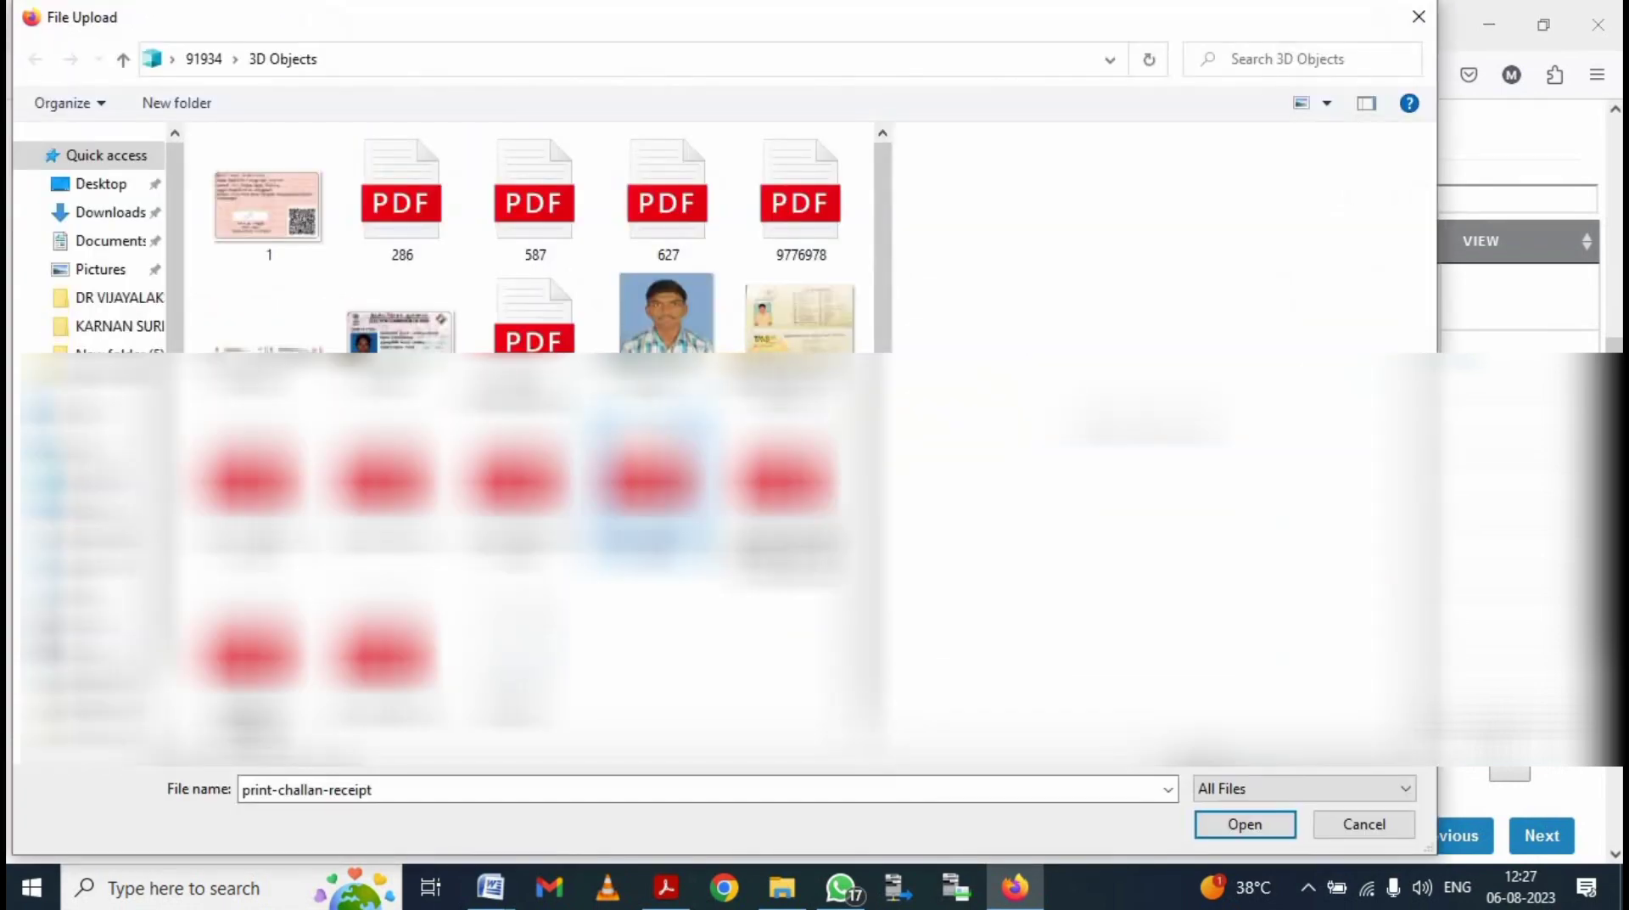
key("Escape")
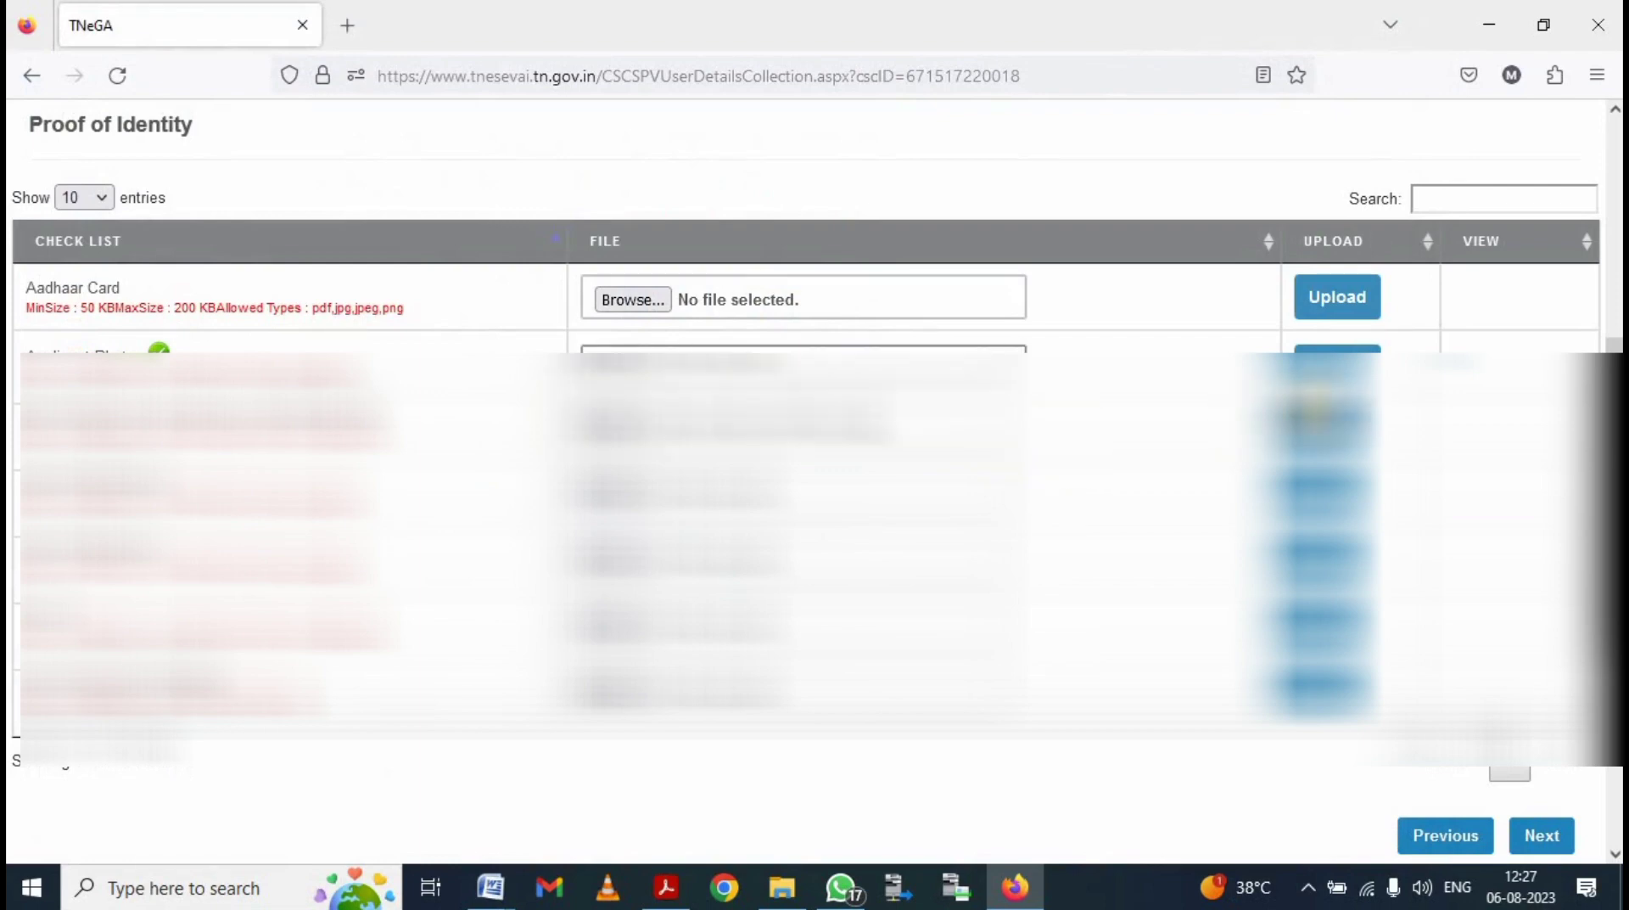
left_click(1318, 406)
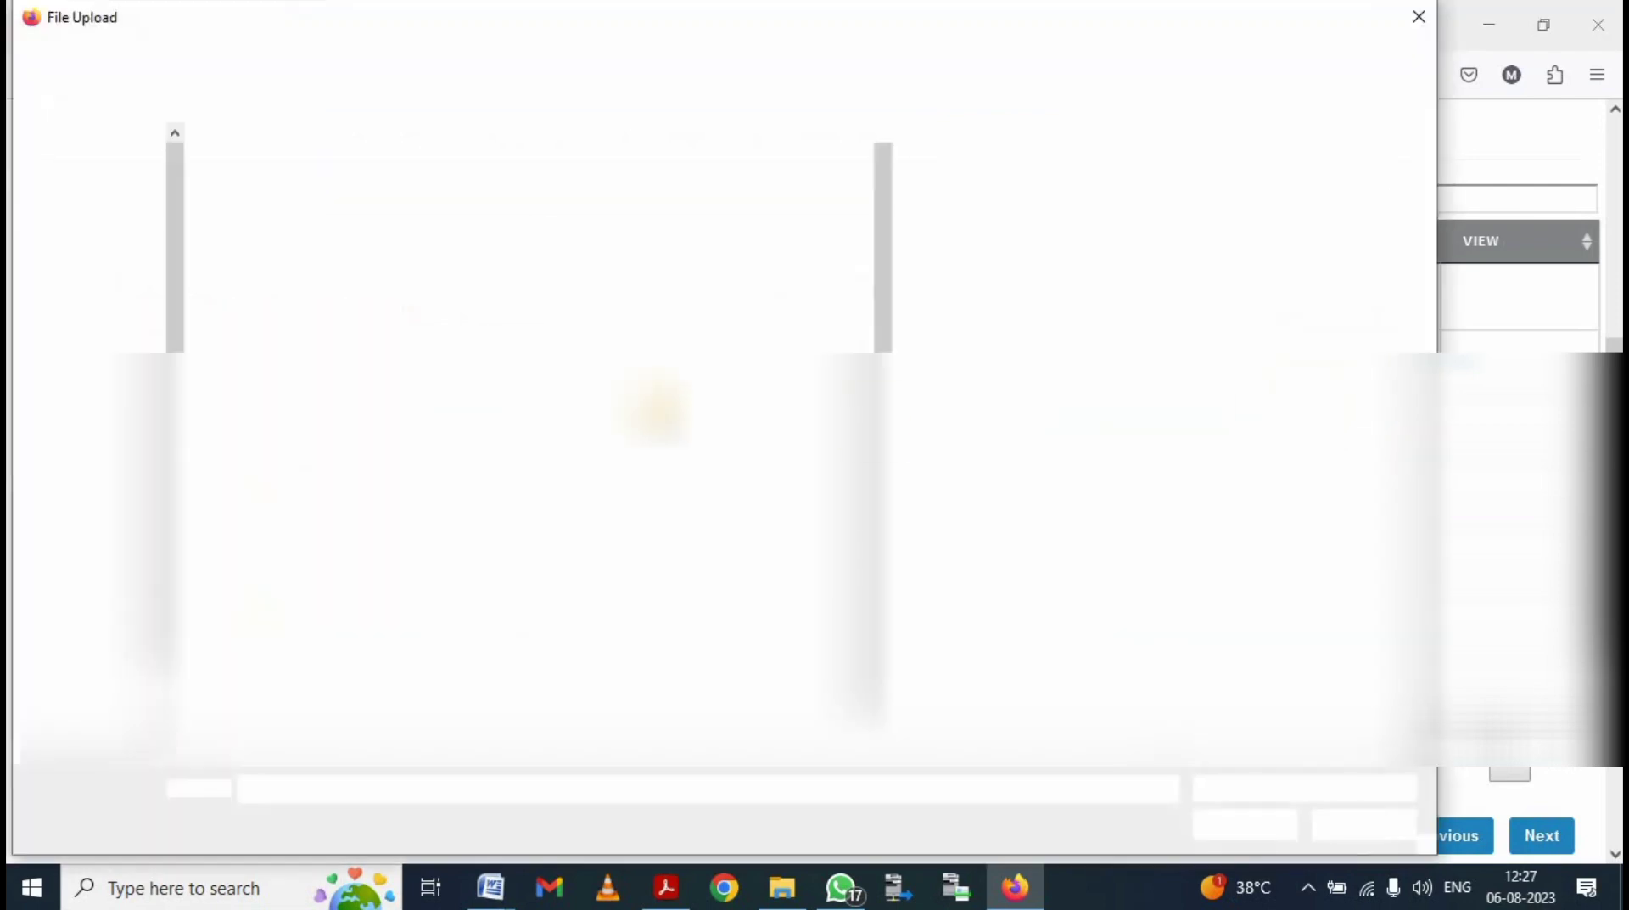
left_click(801, 374)
left_click(1231, 822)
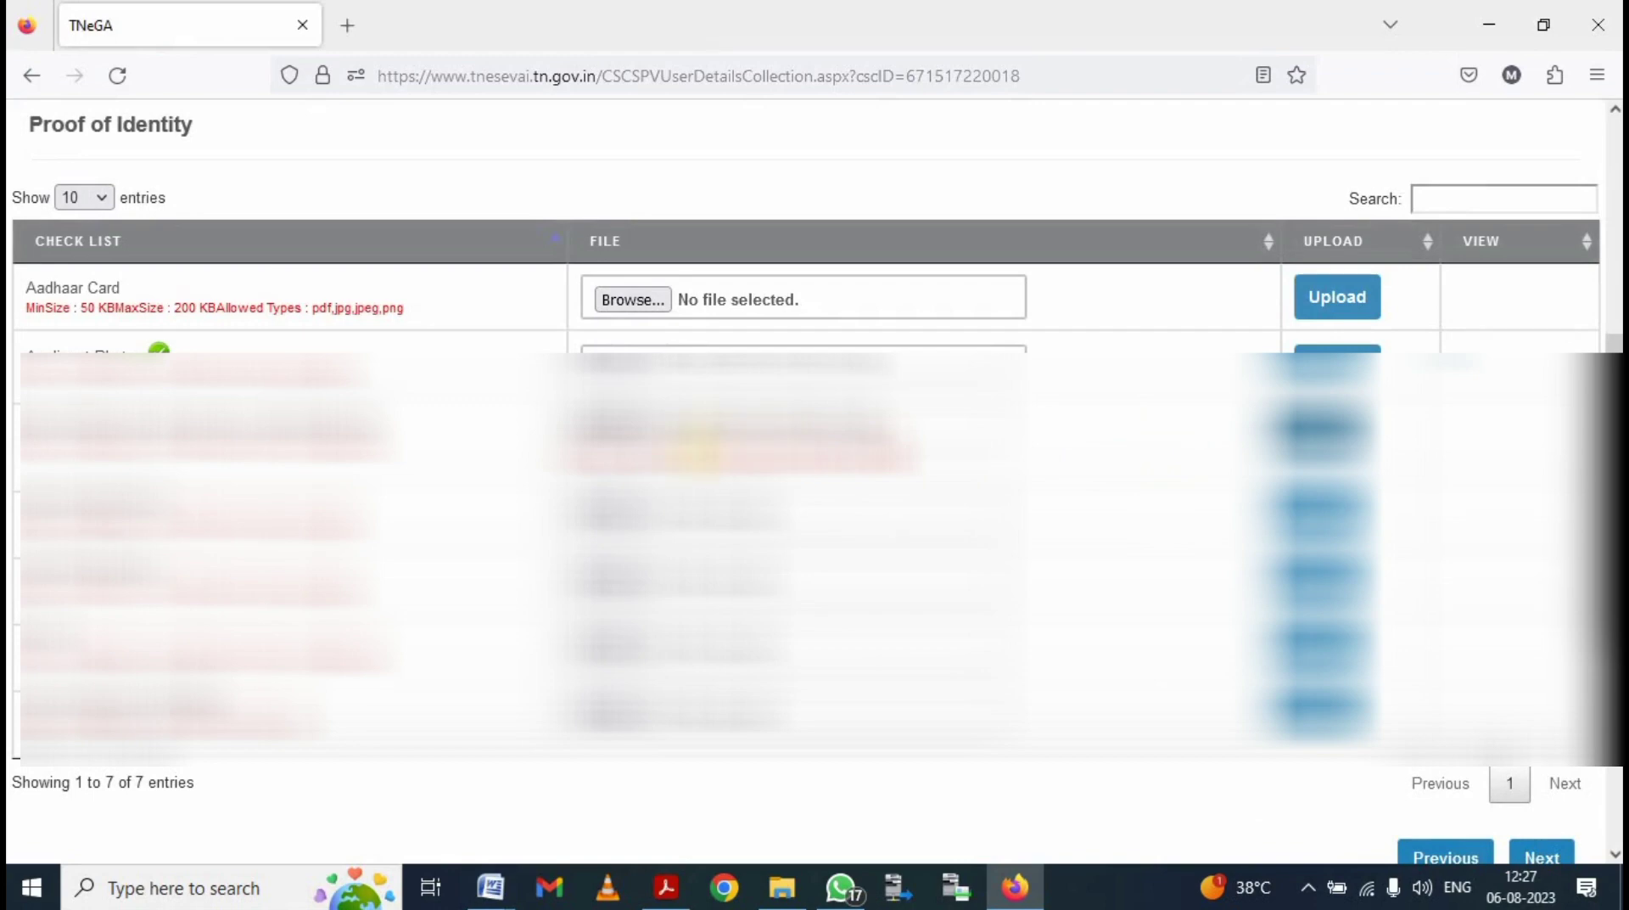
left_click(784, 886)
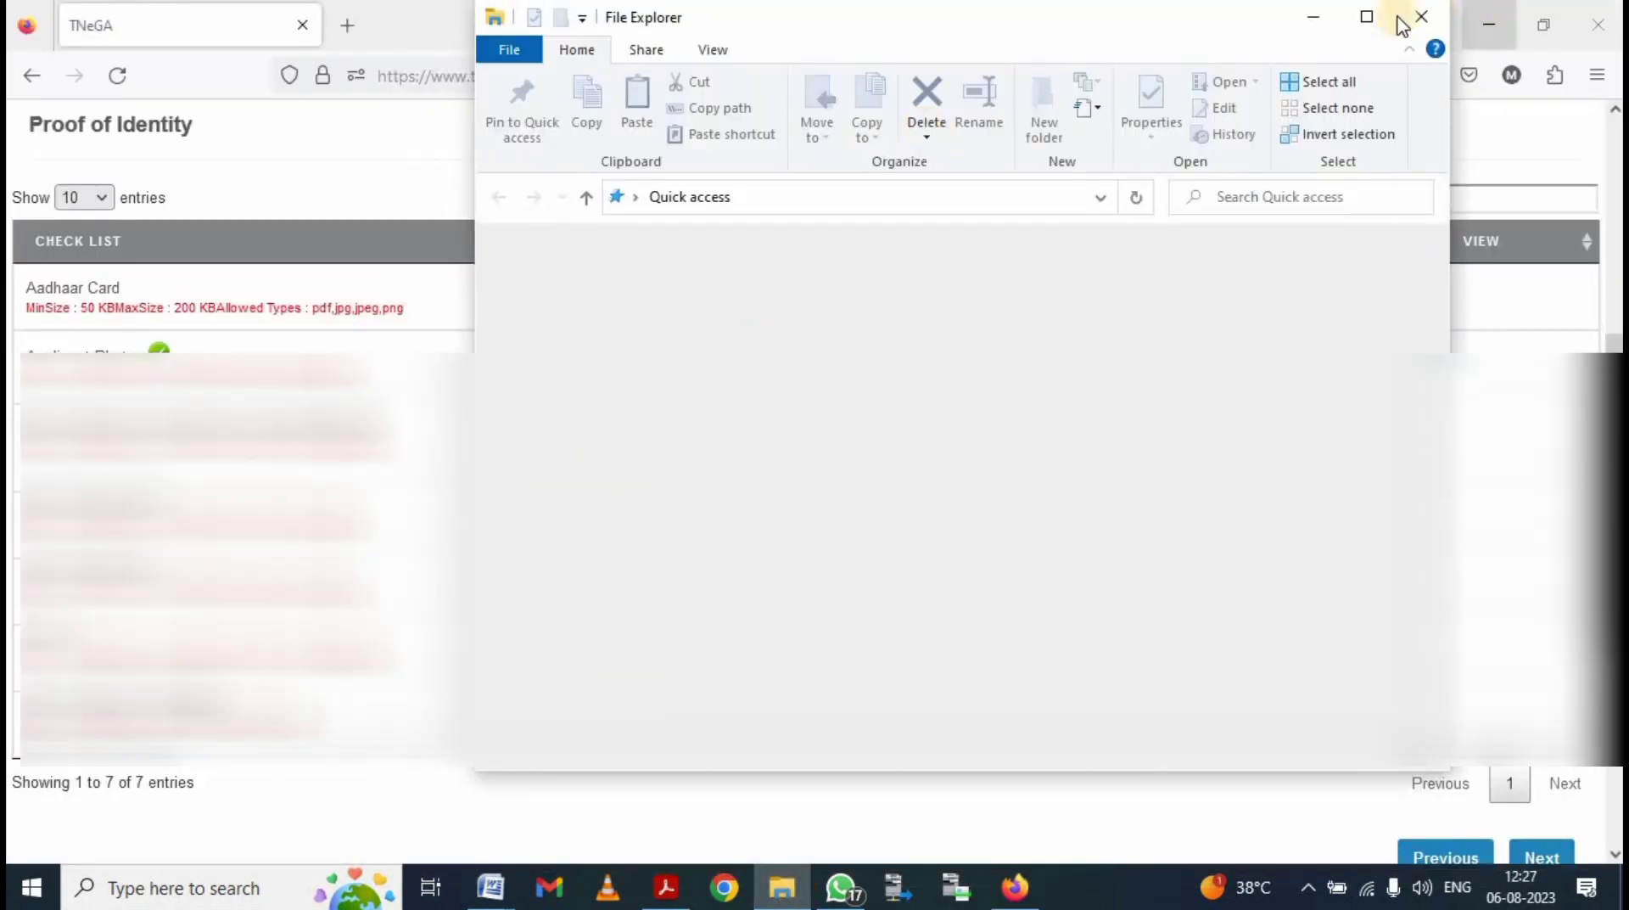
left_click(1366, 18)
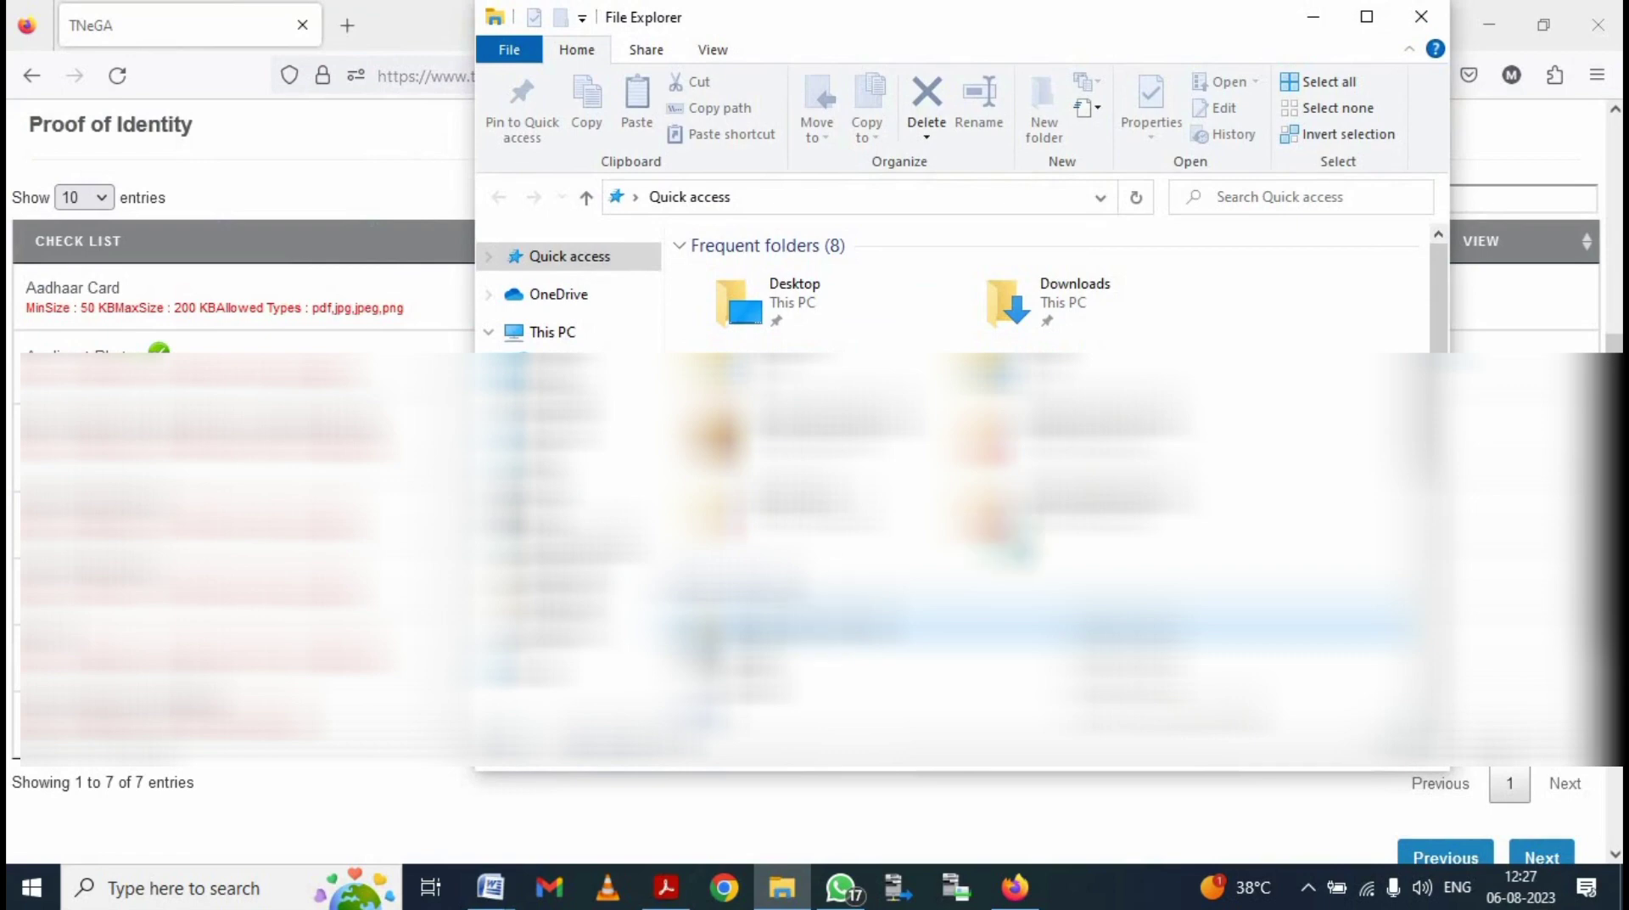
left_click(1497, 458)
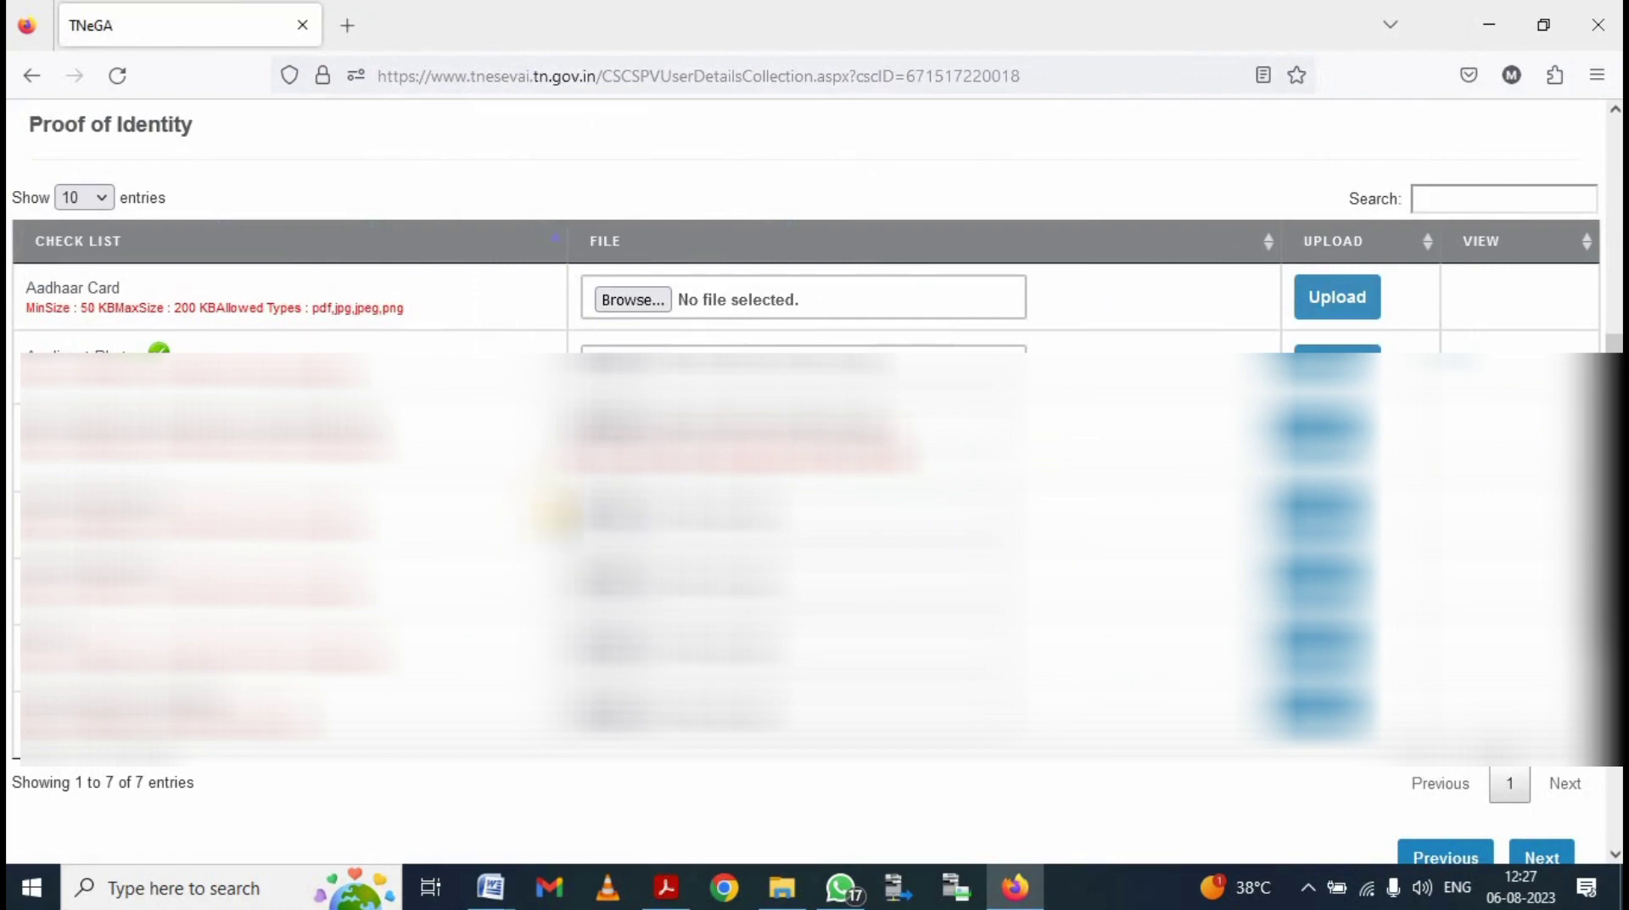
Step: Start choosing the Centre Photo (Exterior) file and open the applicant's named folder inside Documents
left_click(613, 507)
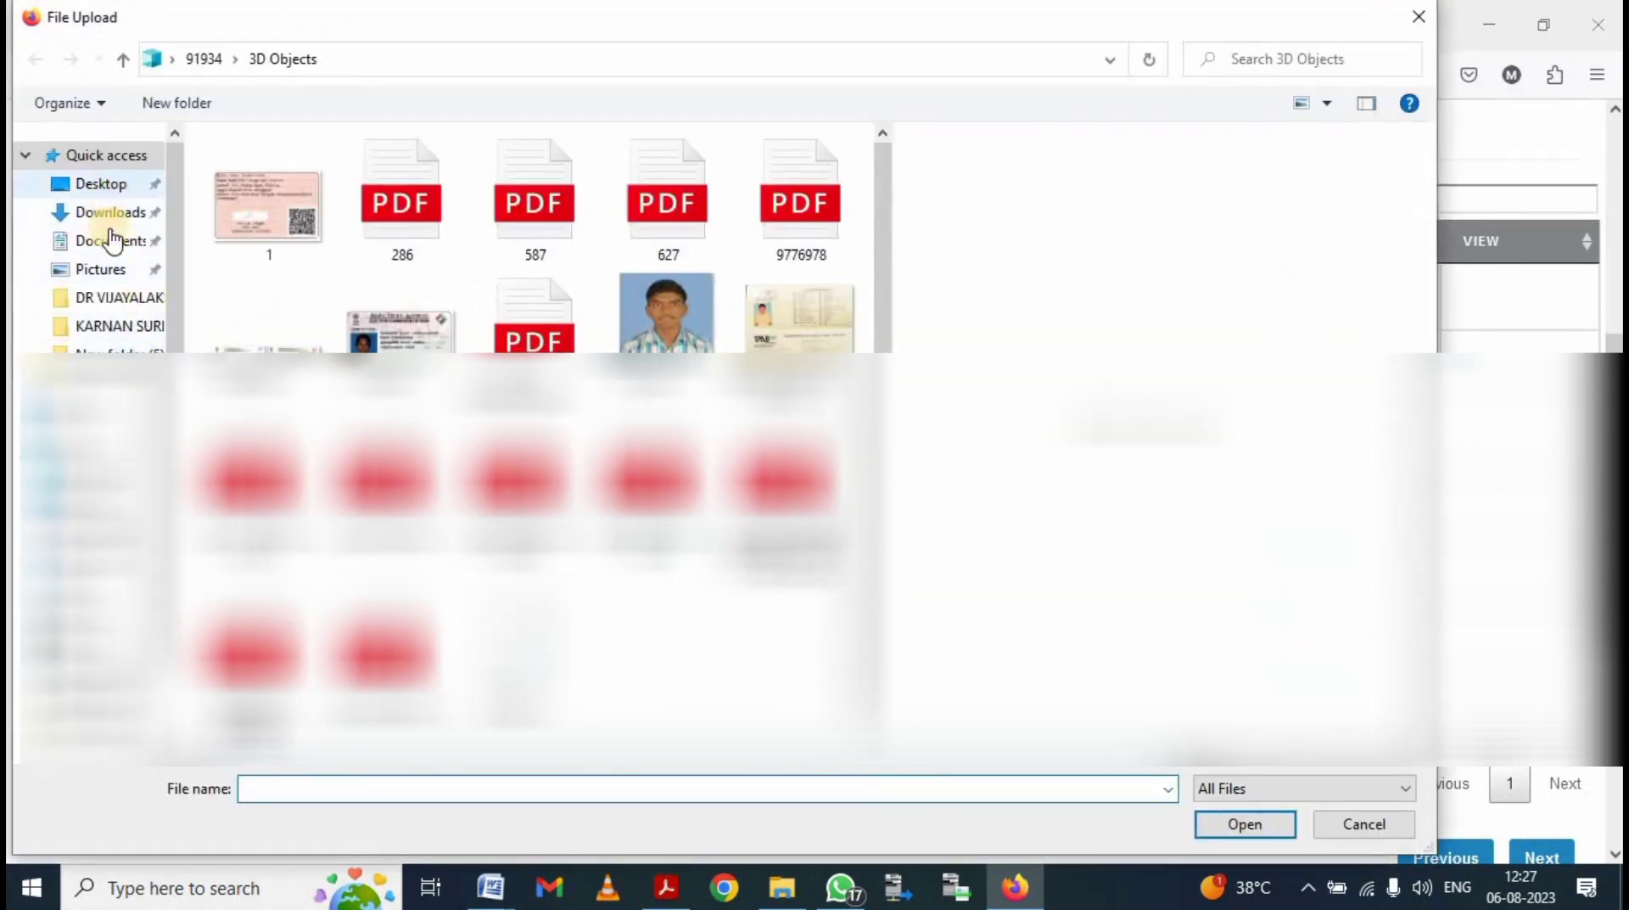
left_click(110, 212)
left_click(112, 241)
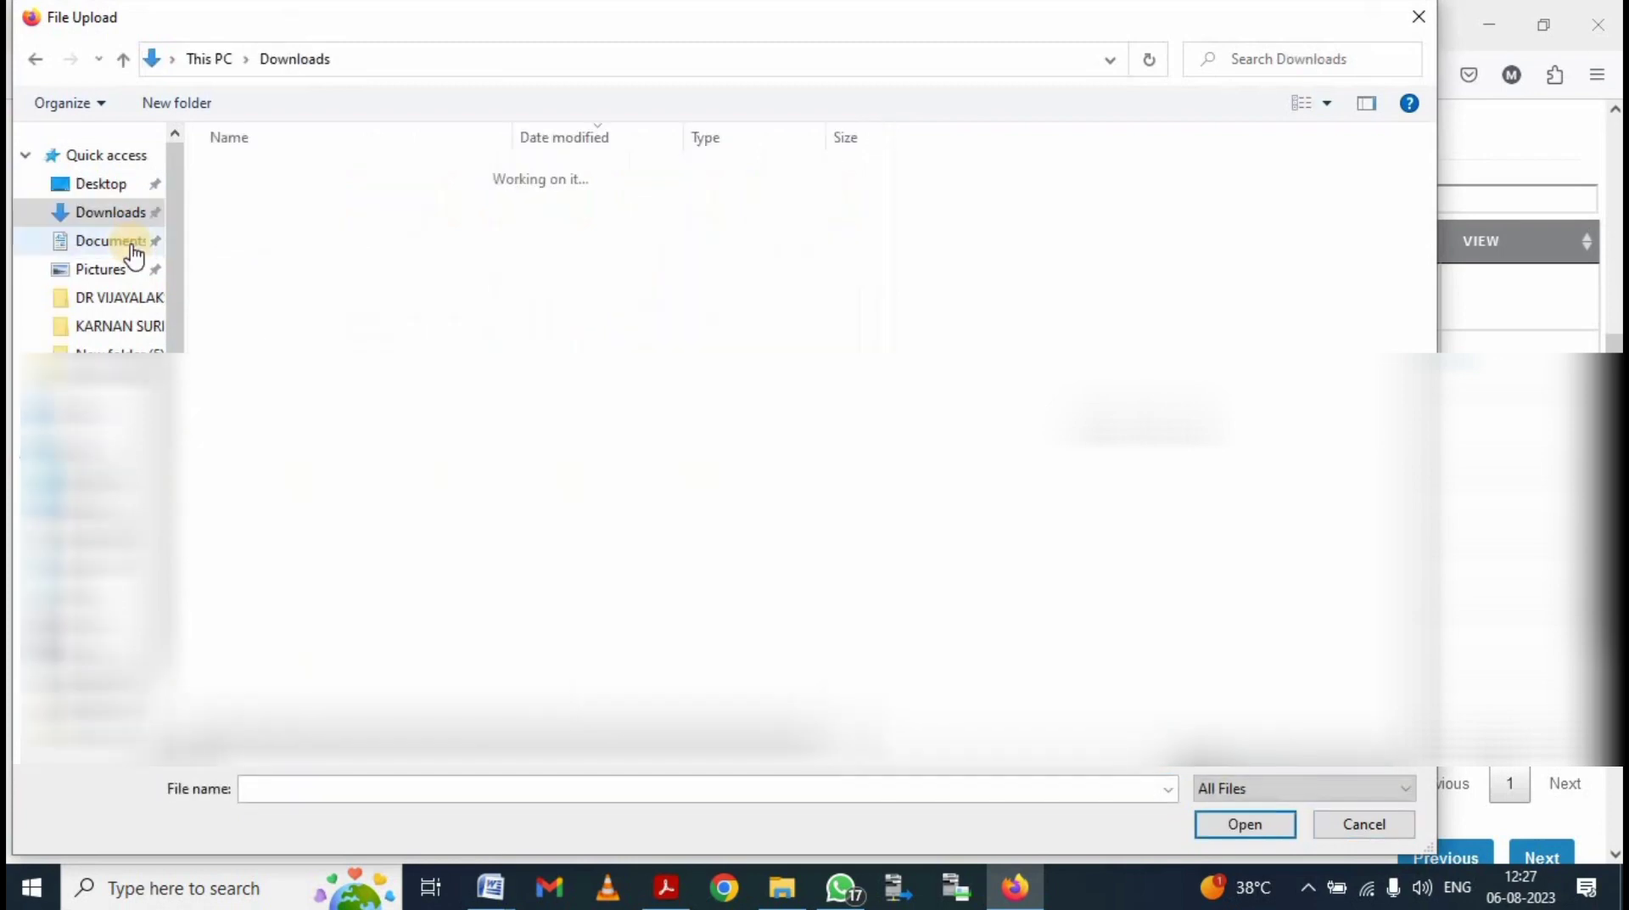
left_click(463, 788)
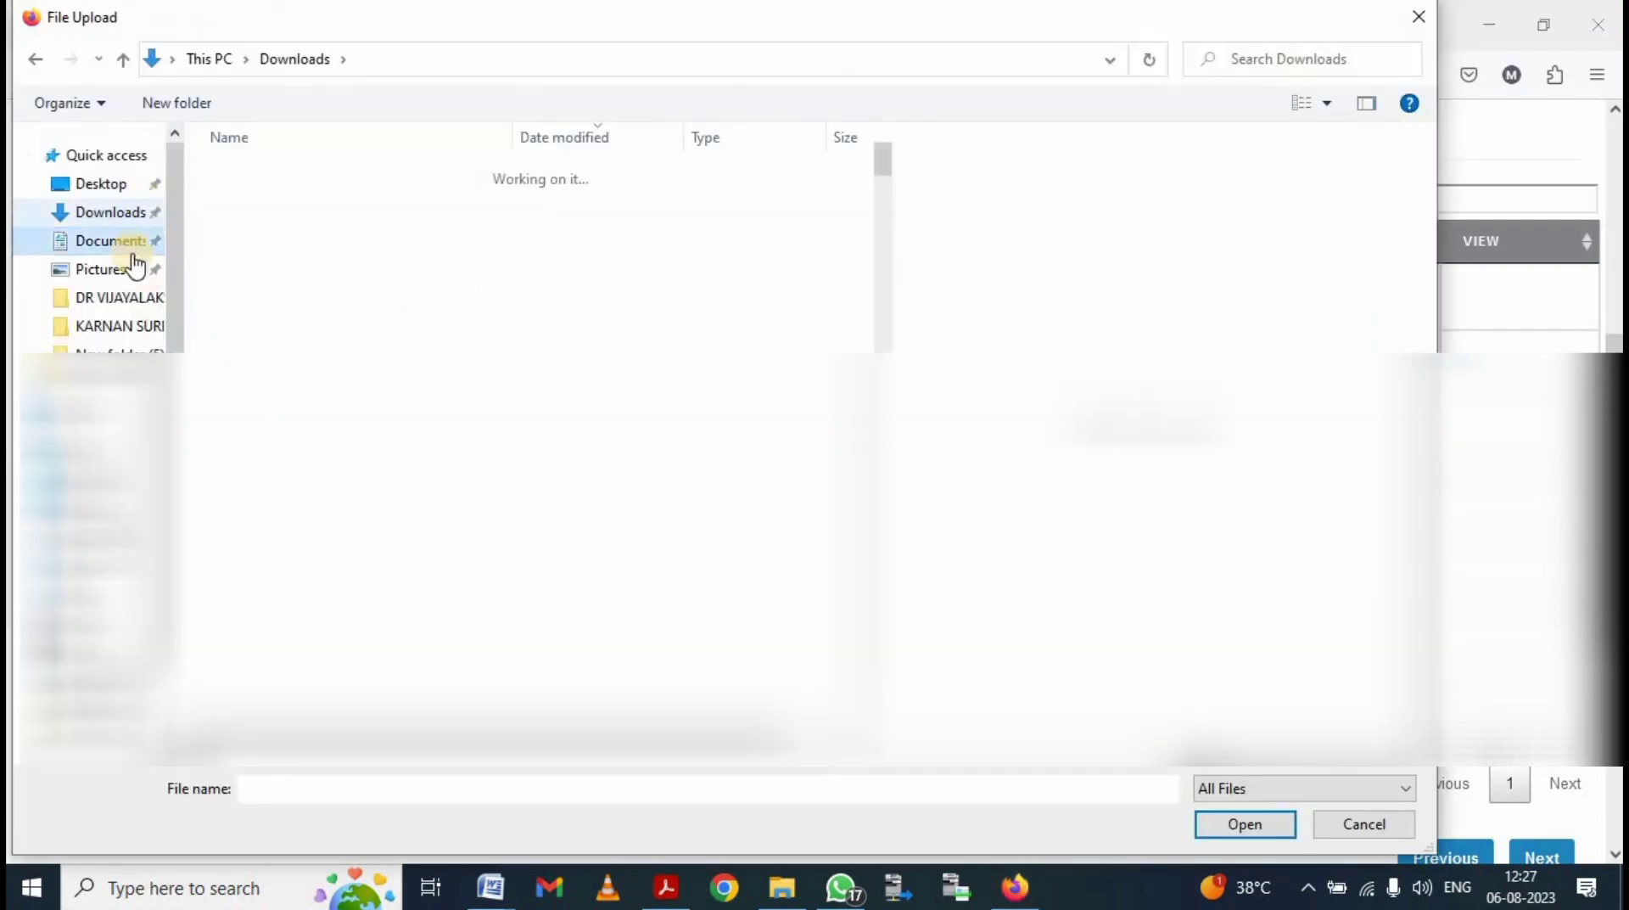
left_click(133, 244)
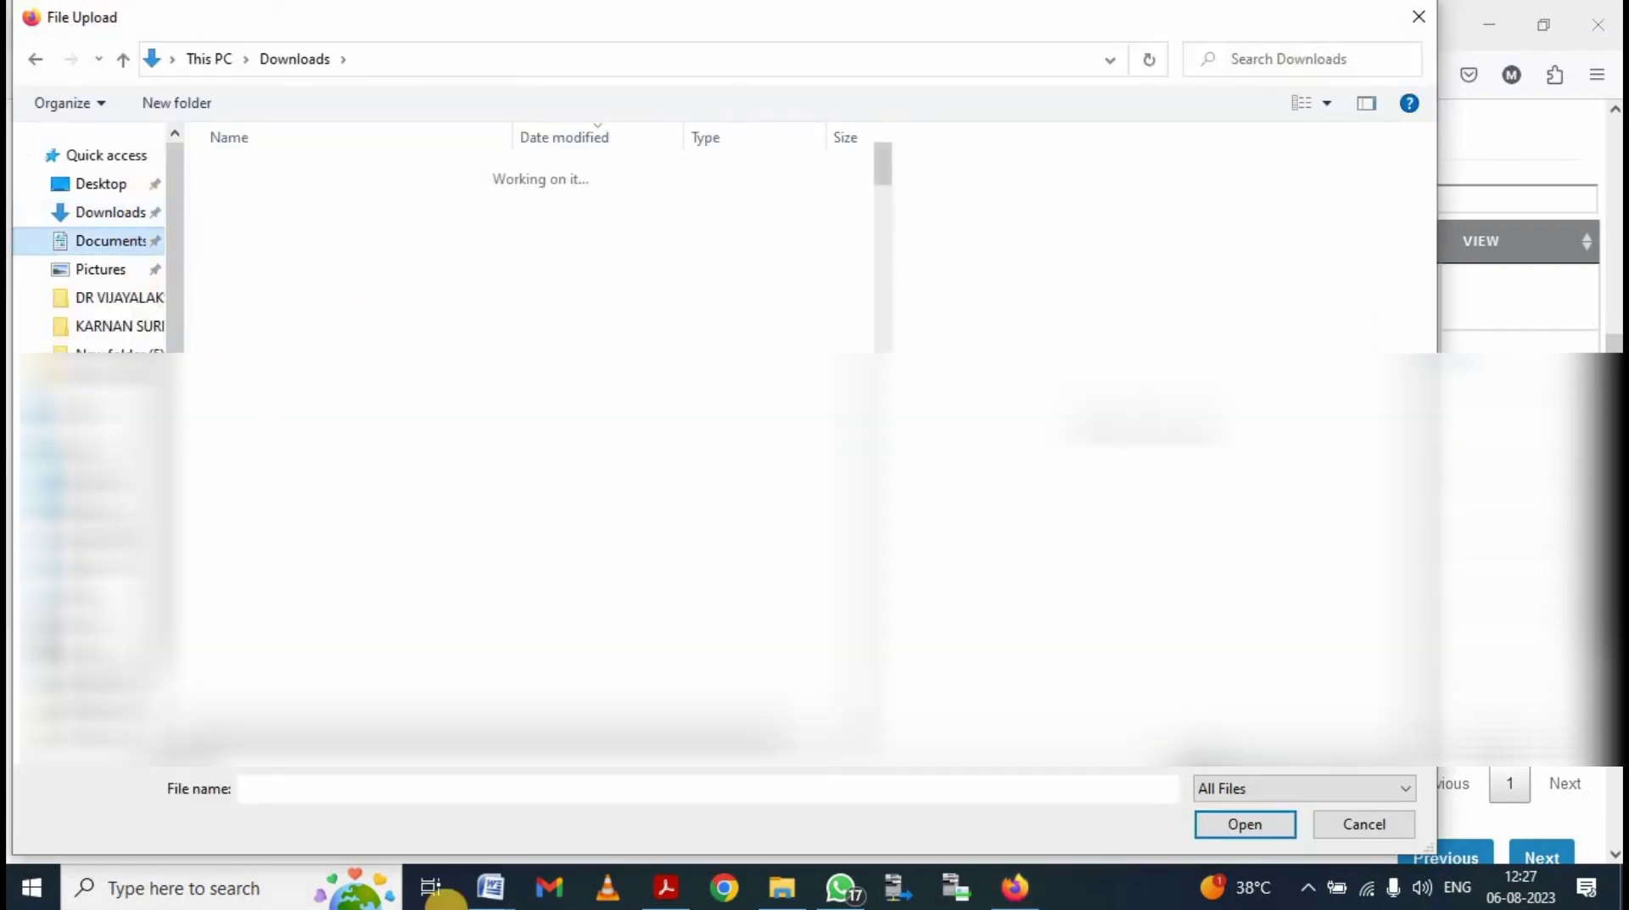
left_click(458, 785)
type("KAN")
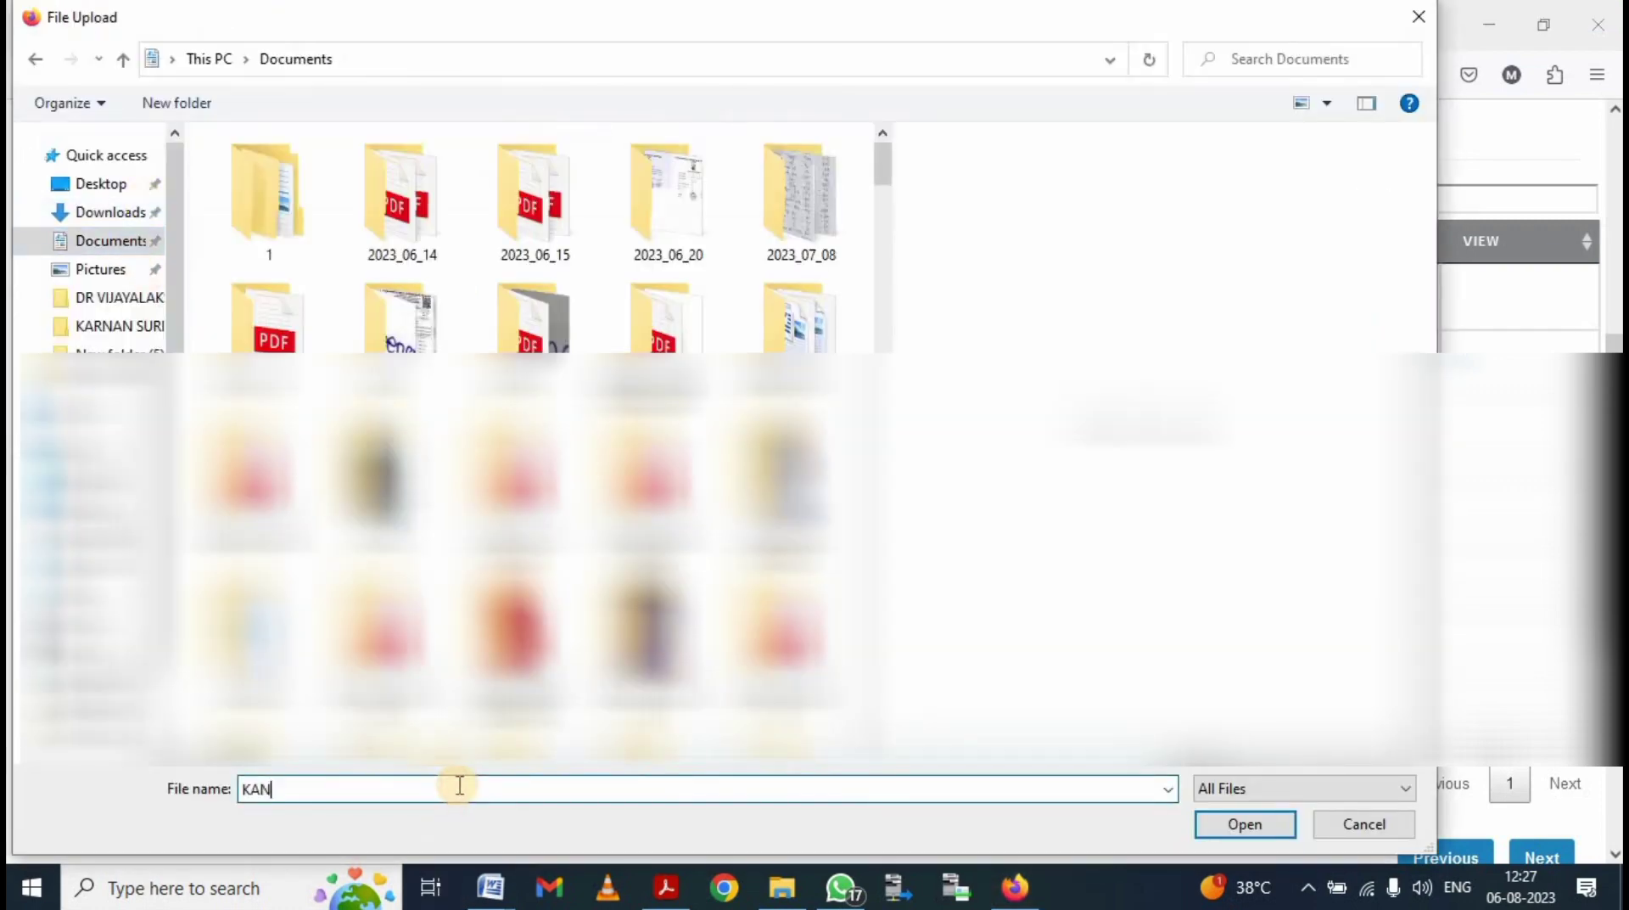
type("NA")
key("Down")
key("Return")
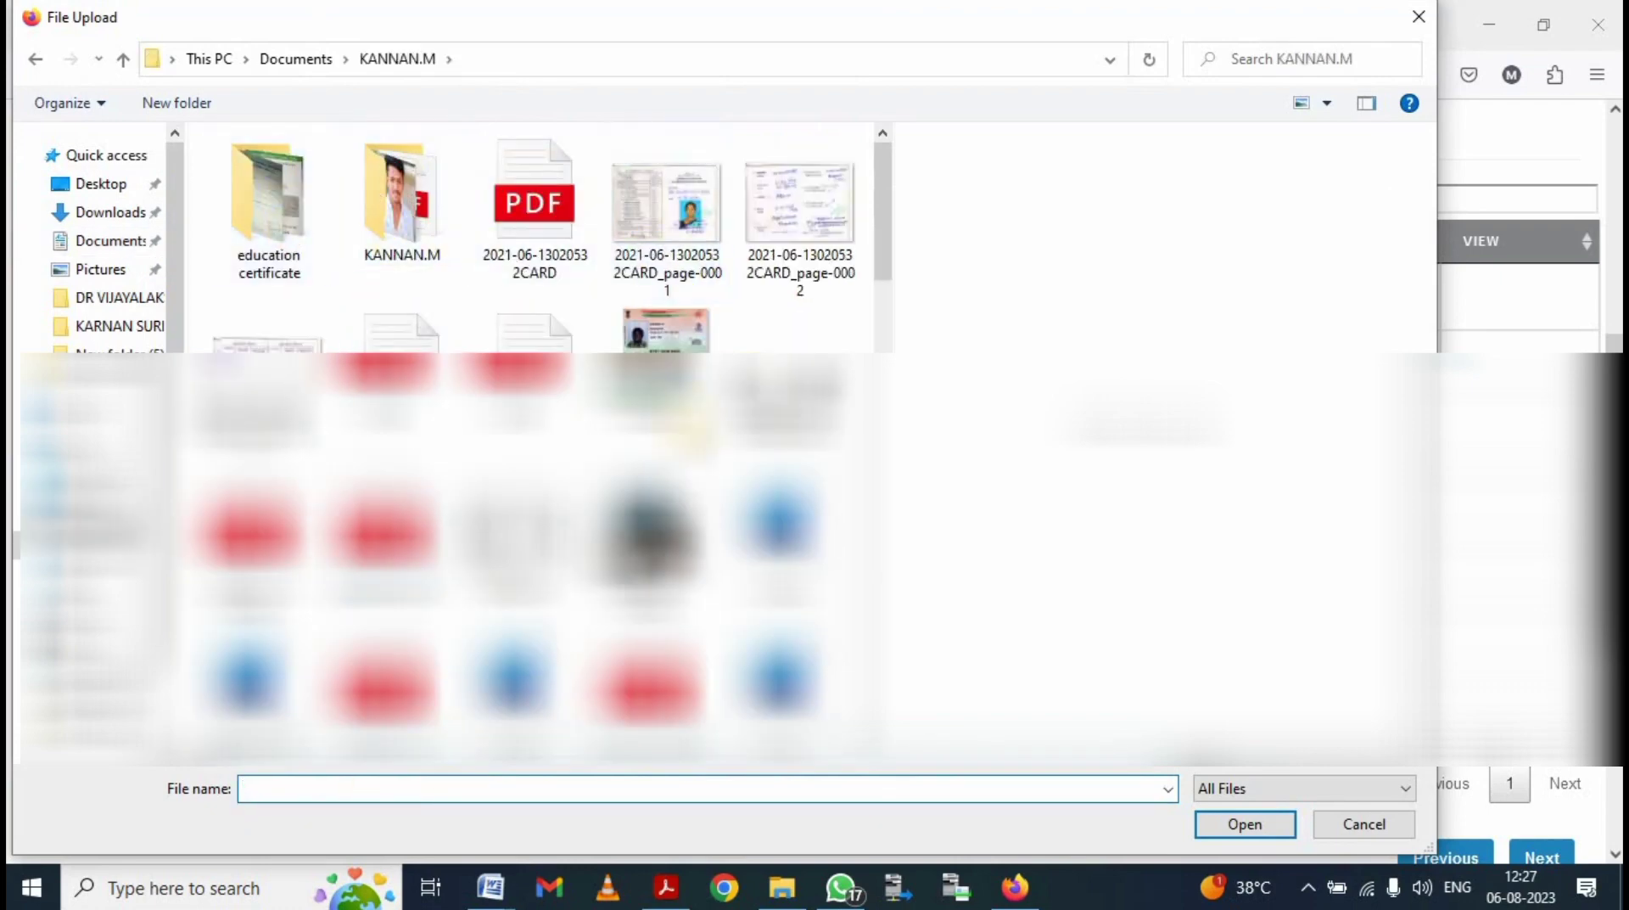
Step: Choose the exterior image from the applicant's nested subfolder of the same name and upload it as Centre Photo (Exterior)
scroll(713, 416, "down", 2)
scroll(713, 415, "down", 5)
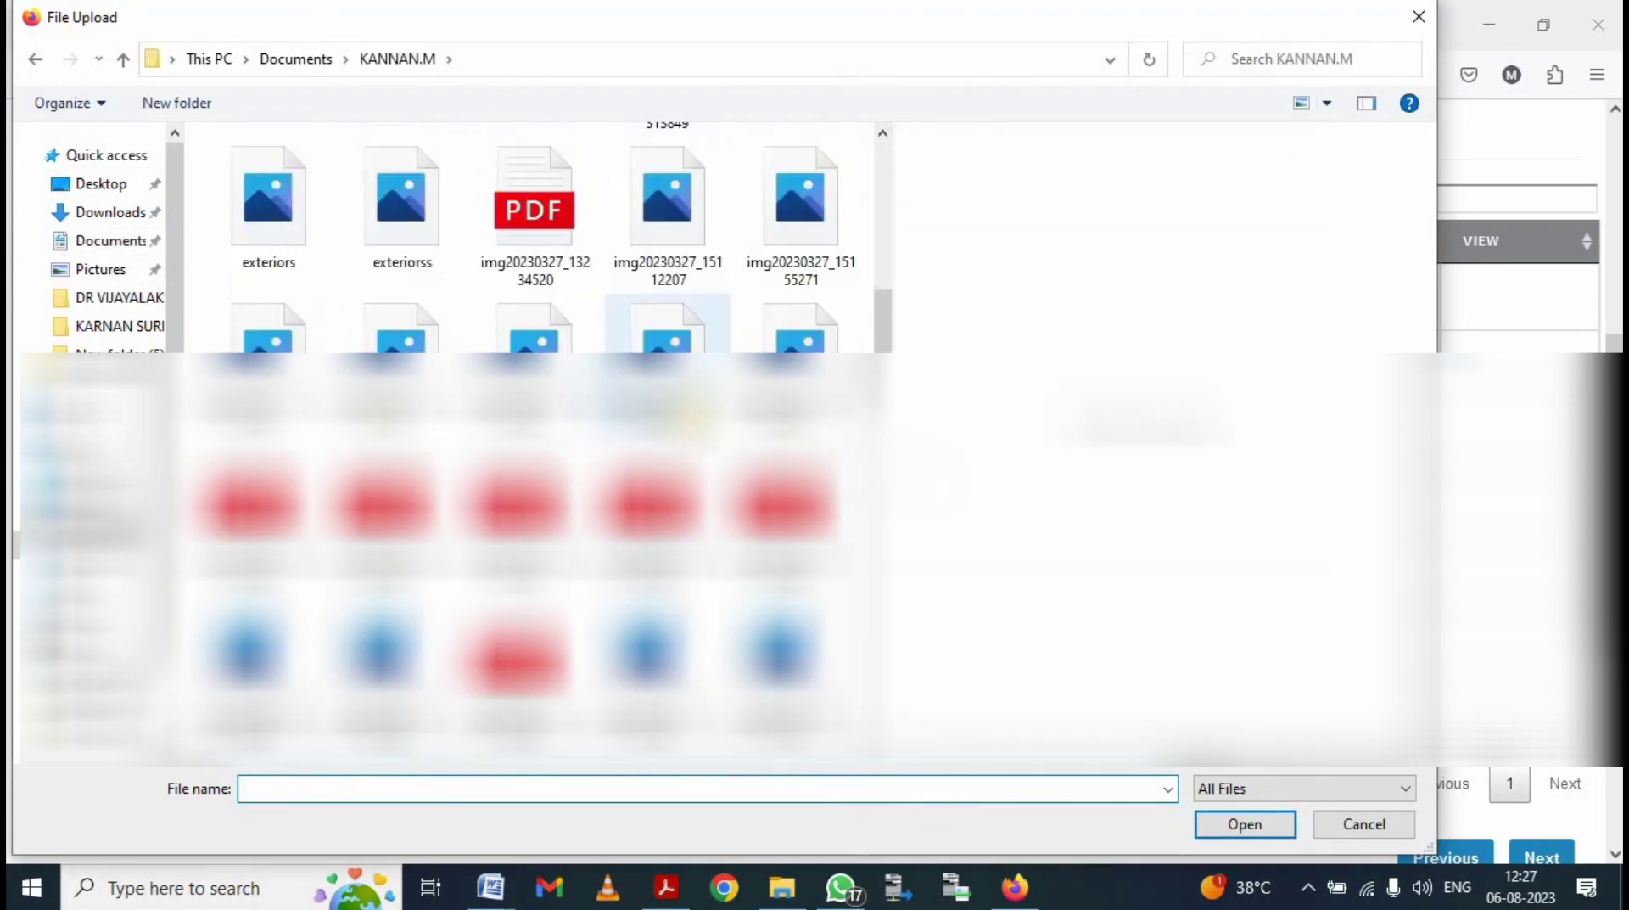
scroll(712, 416, "up", 2)
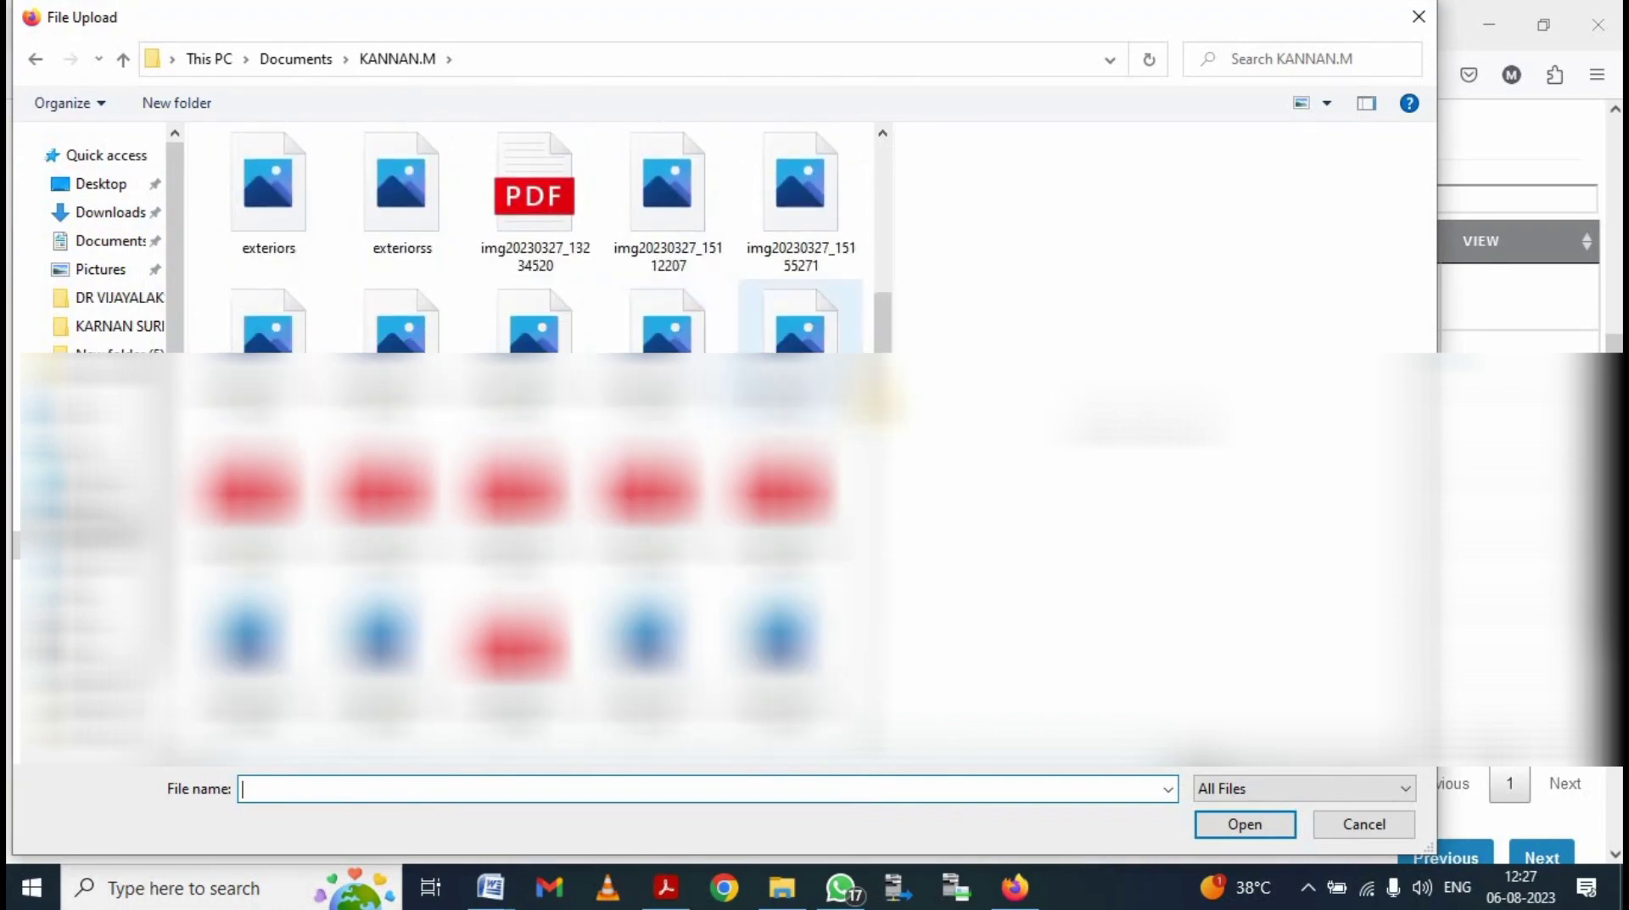
scroll(876, 233, "up", 5)
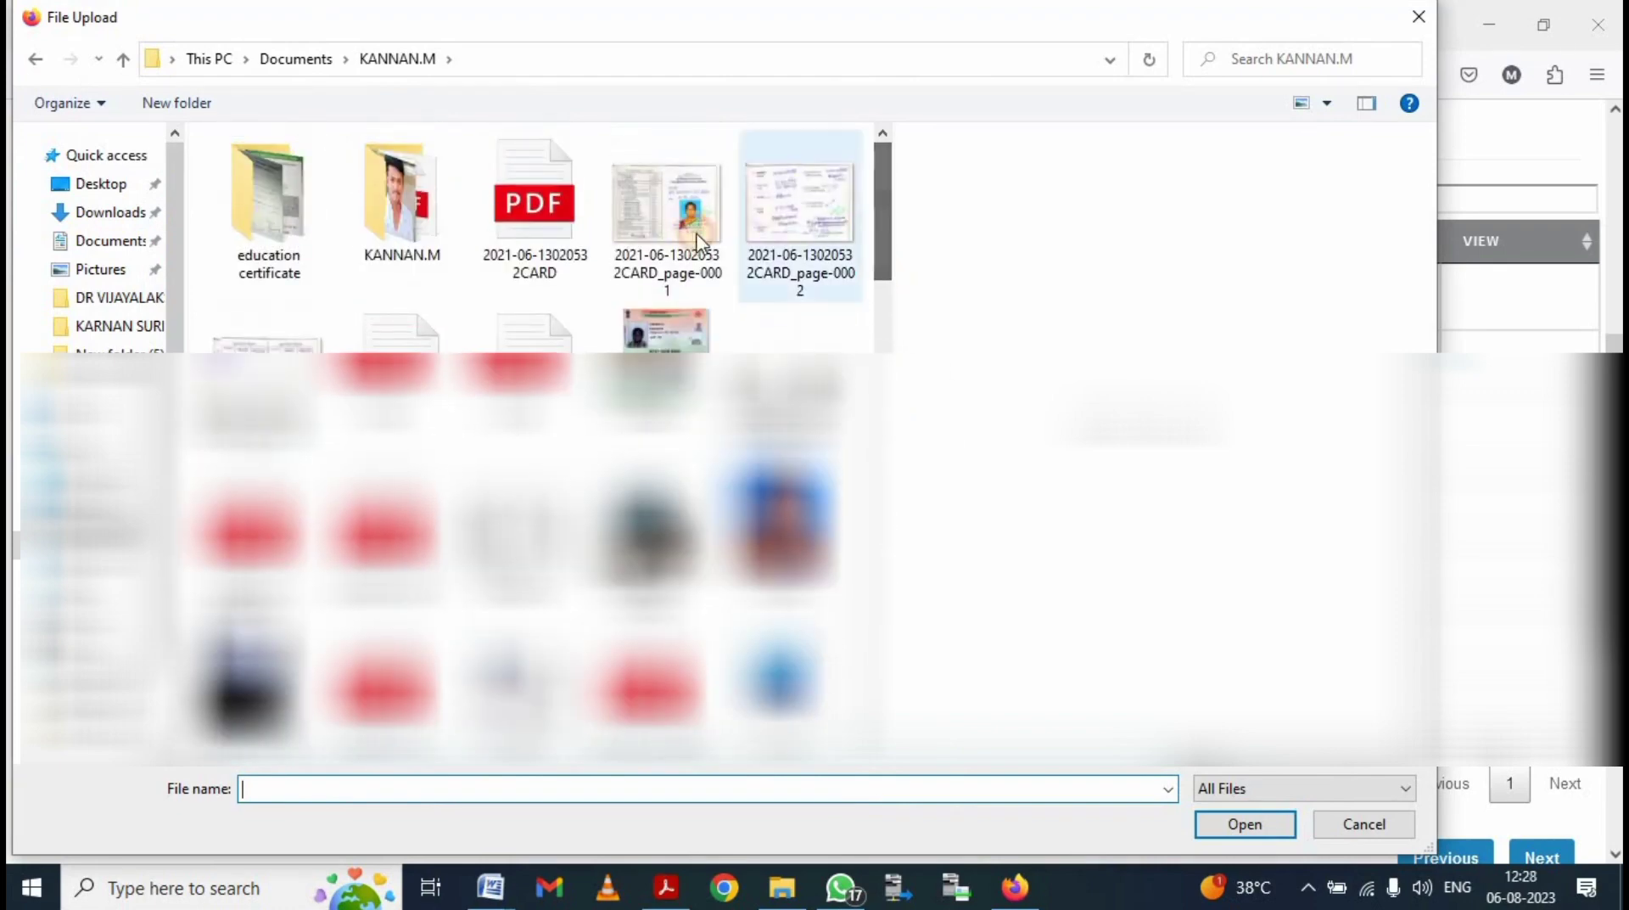
double_click(399, 236)
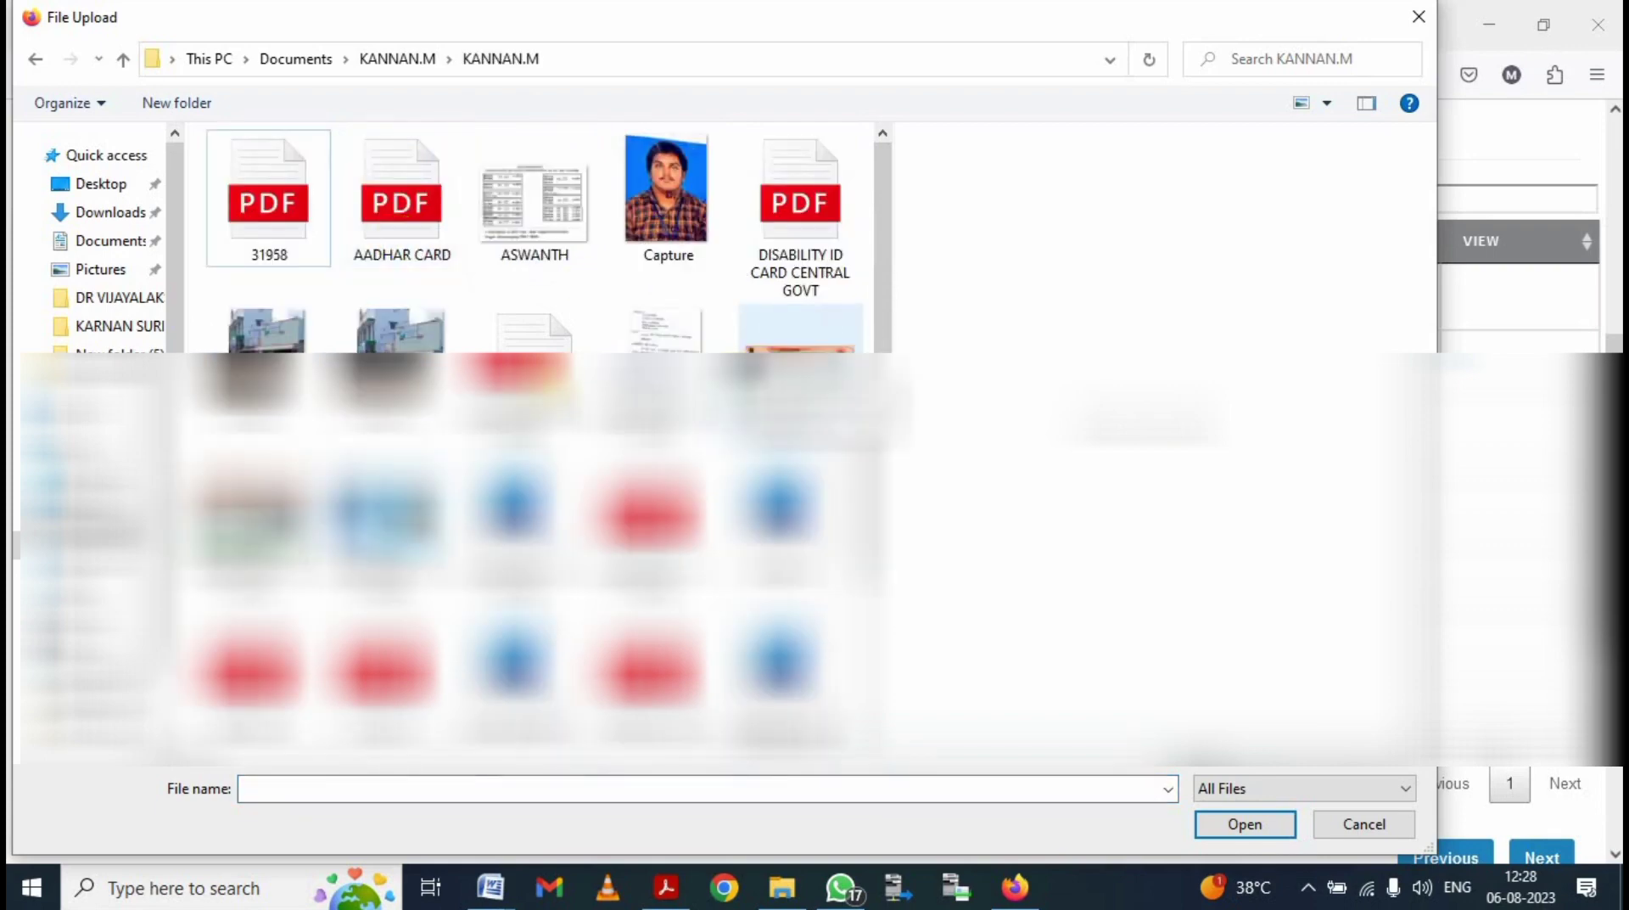
left_click(268, 346)
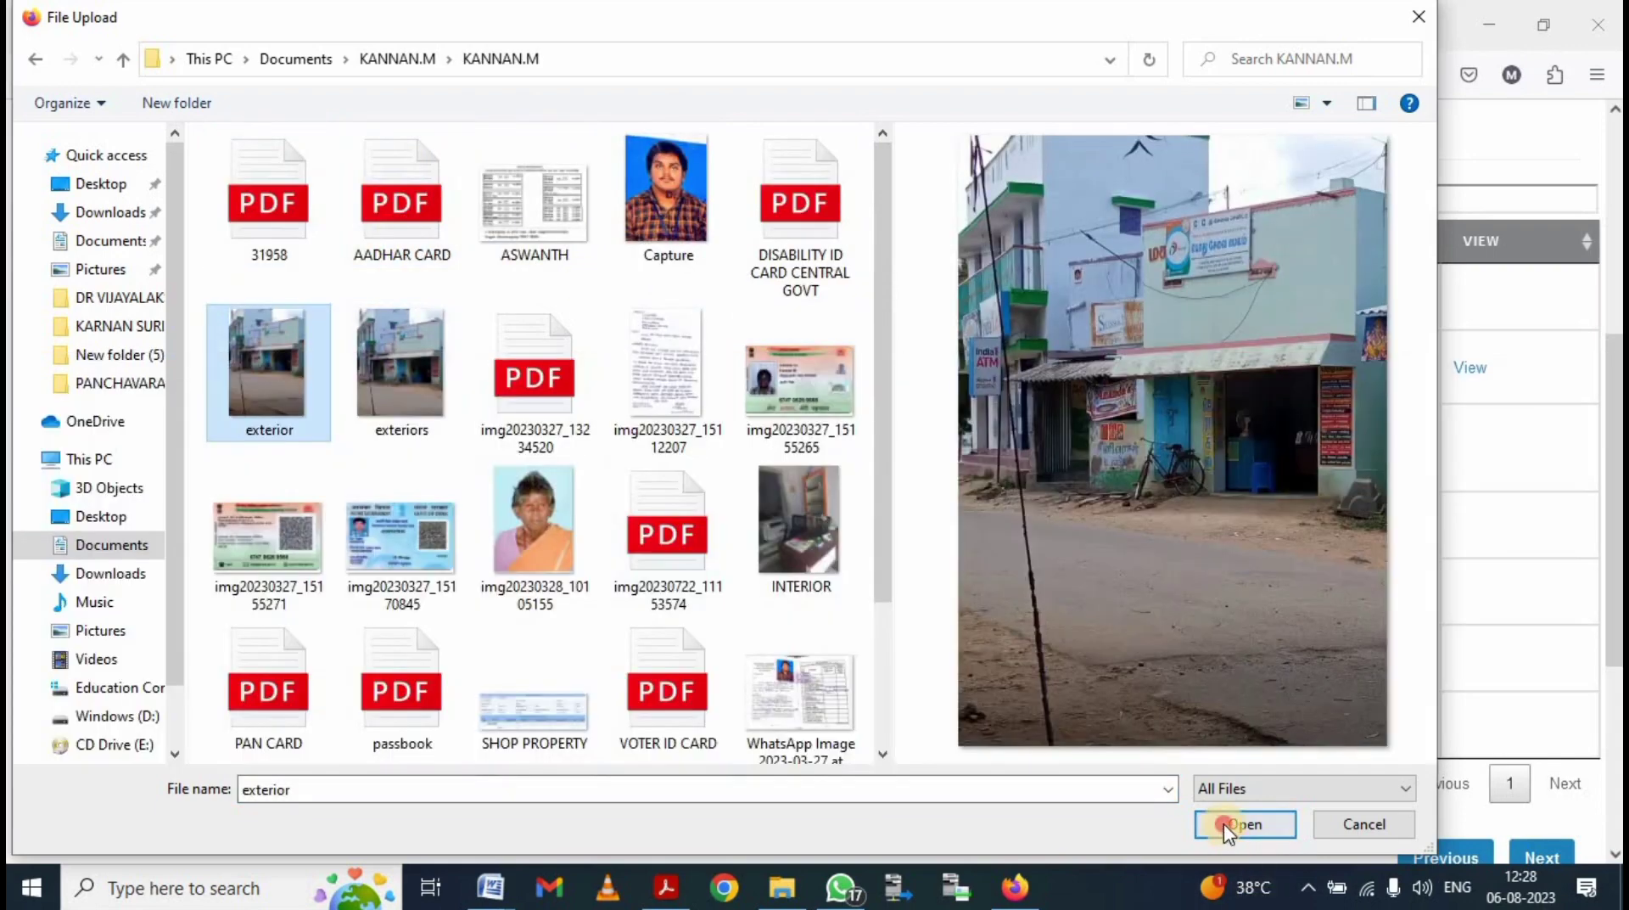
left_click(1235, 823)
left_click(1339, 530)
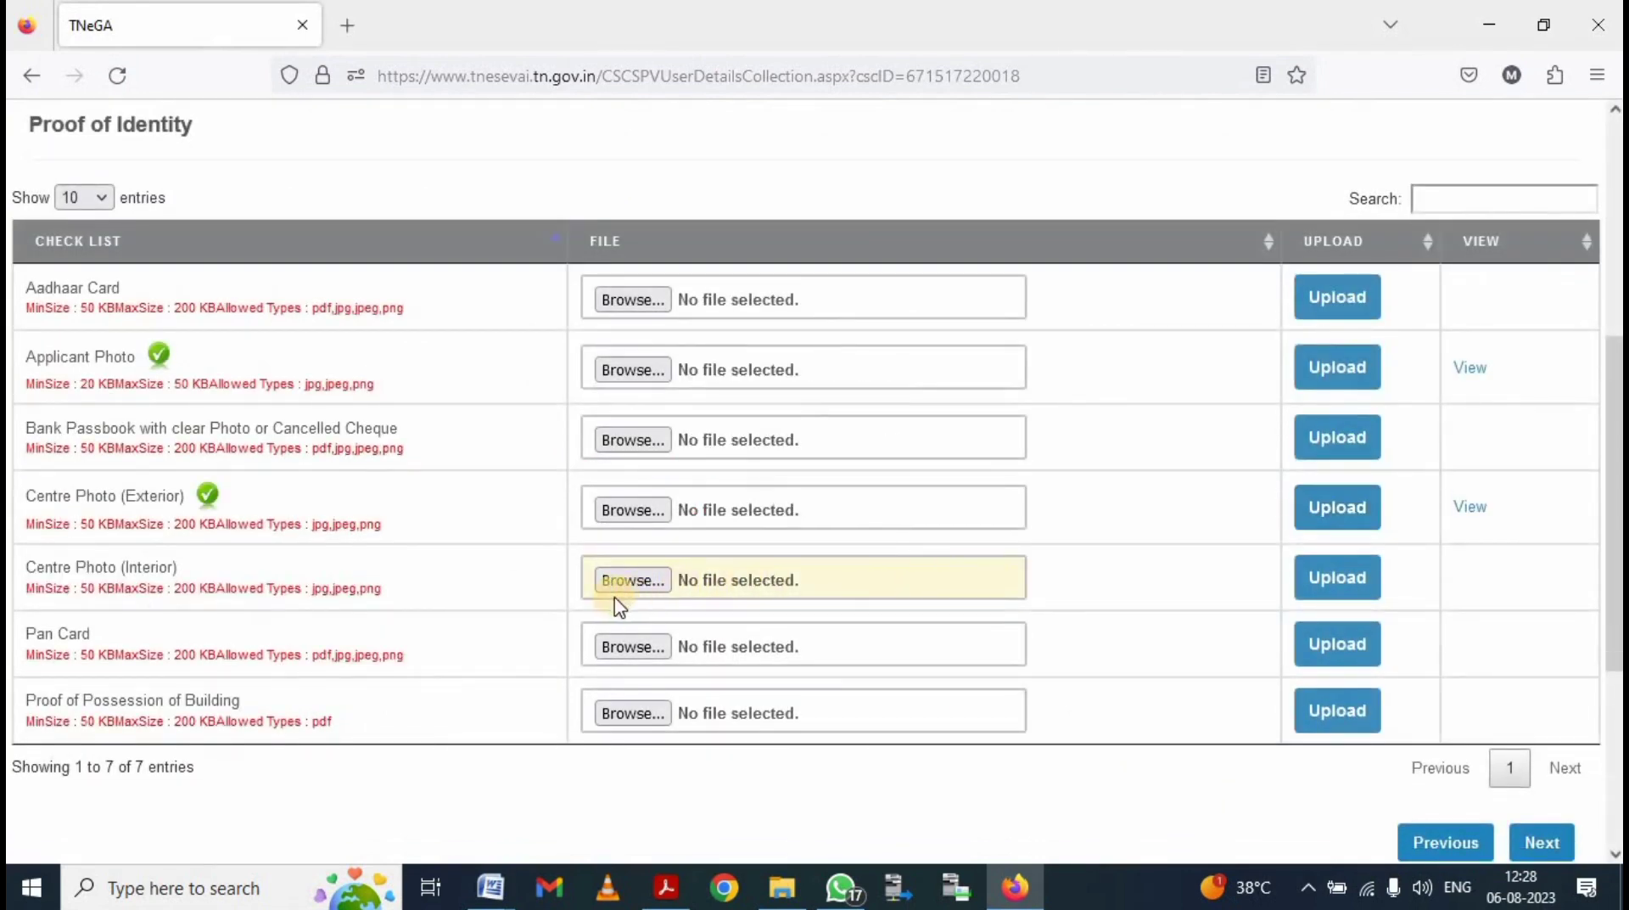
Step: Choose the INTERIOR image from the same subfolder and upload it as Centre Photo (Interior)
left_click(637, 582)
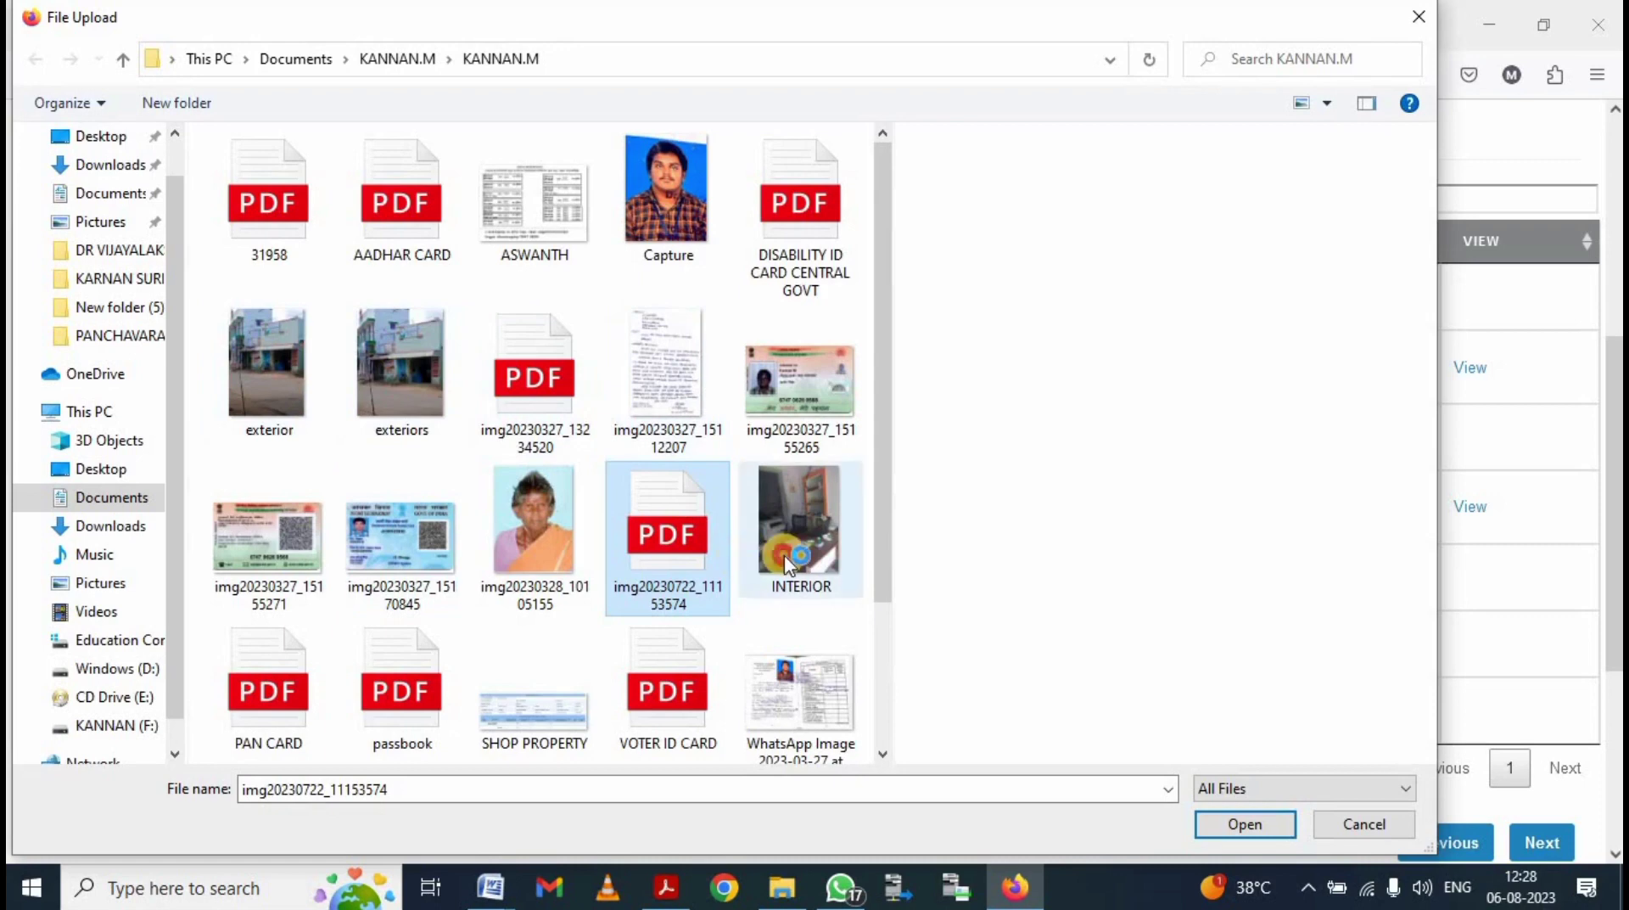
left_click(810, 581)
left_click(1222, 825)
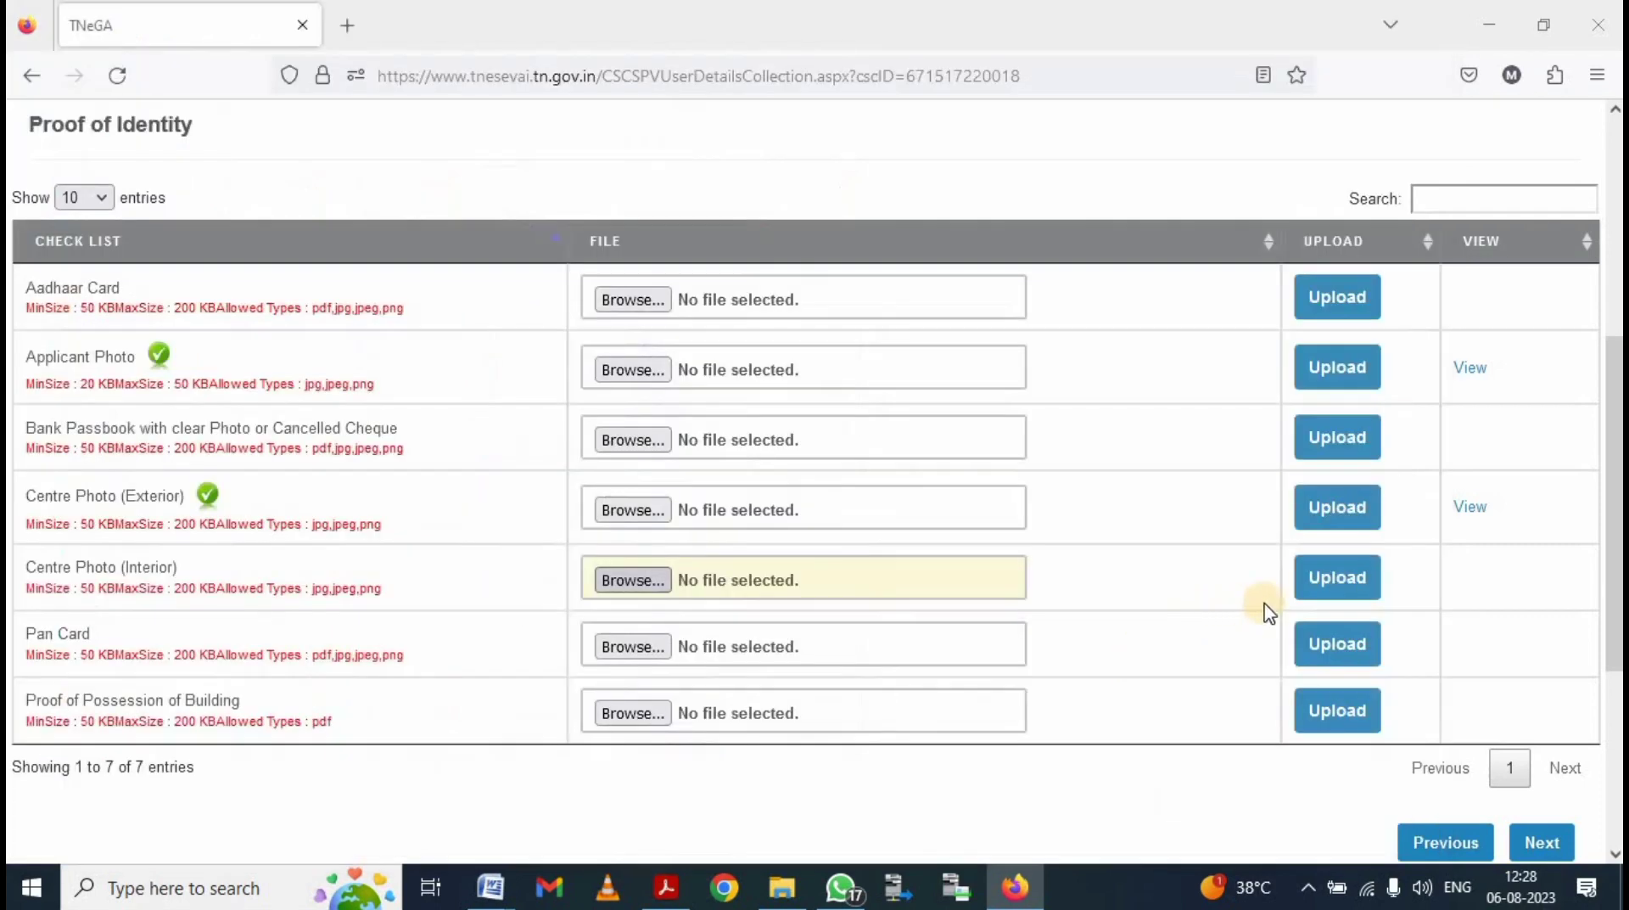
left_click(1326, 581)
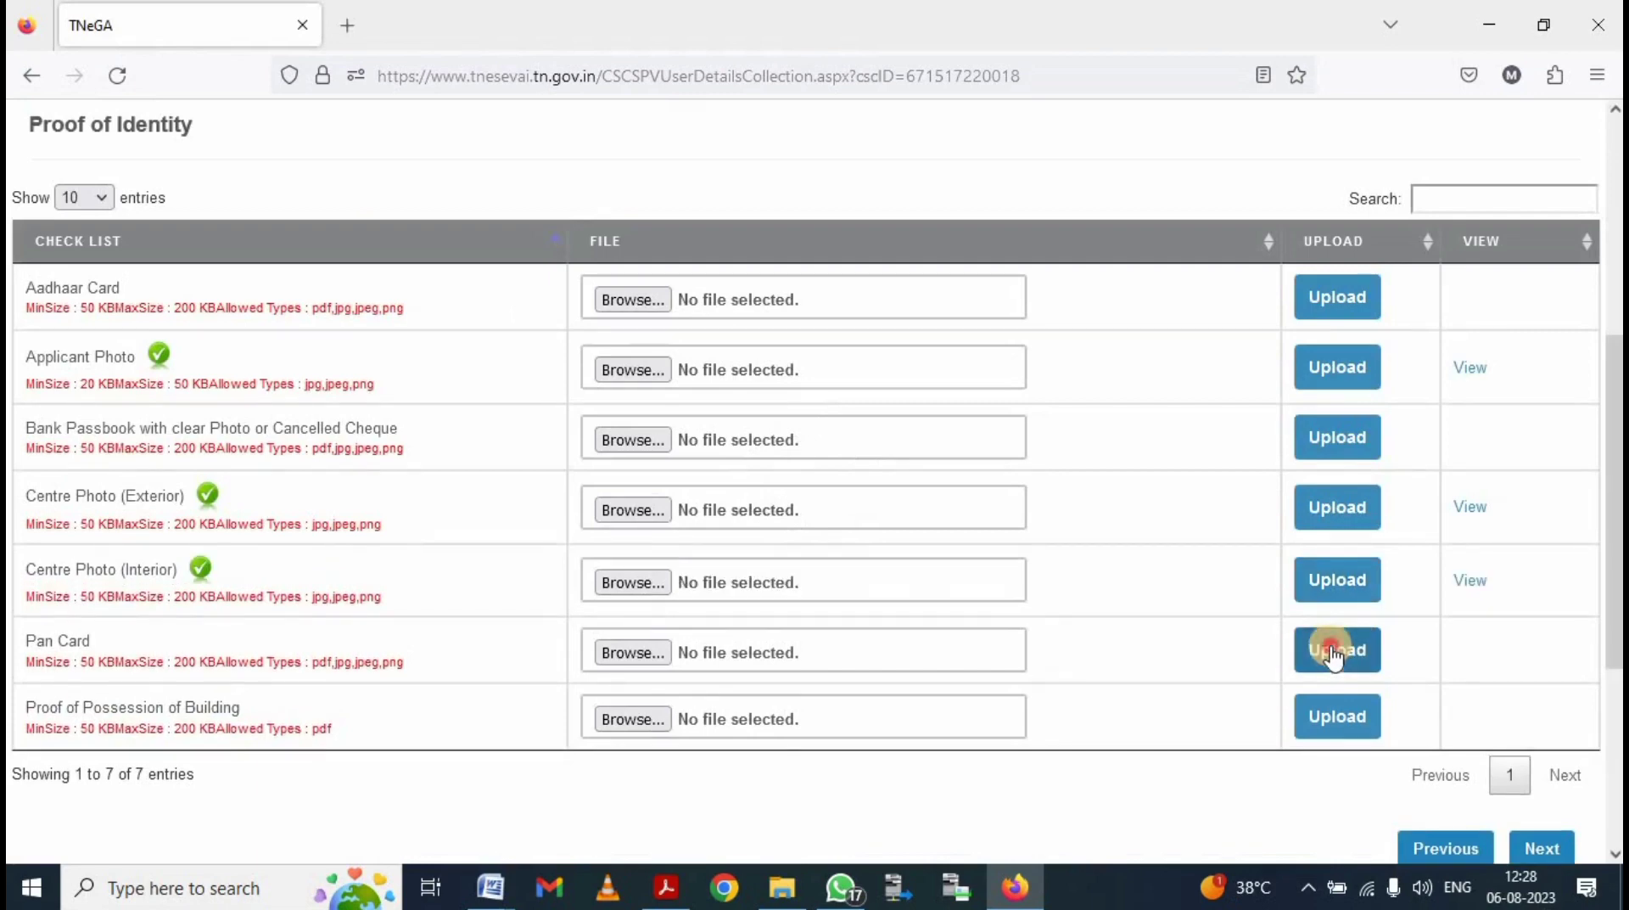
Step: Choose img20230327_15170845.jpg and upload it as the Pan Card document
left_click(1331, 650)
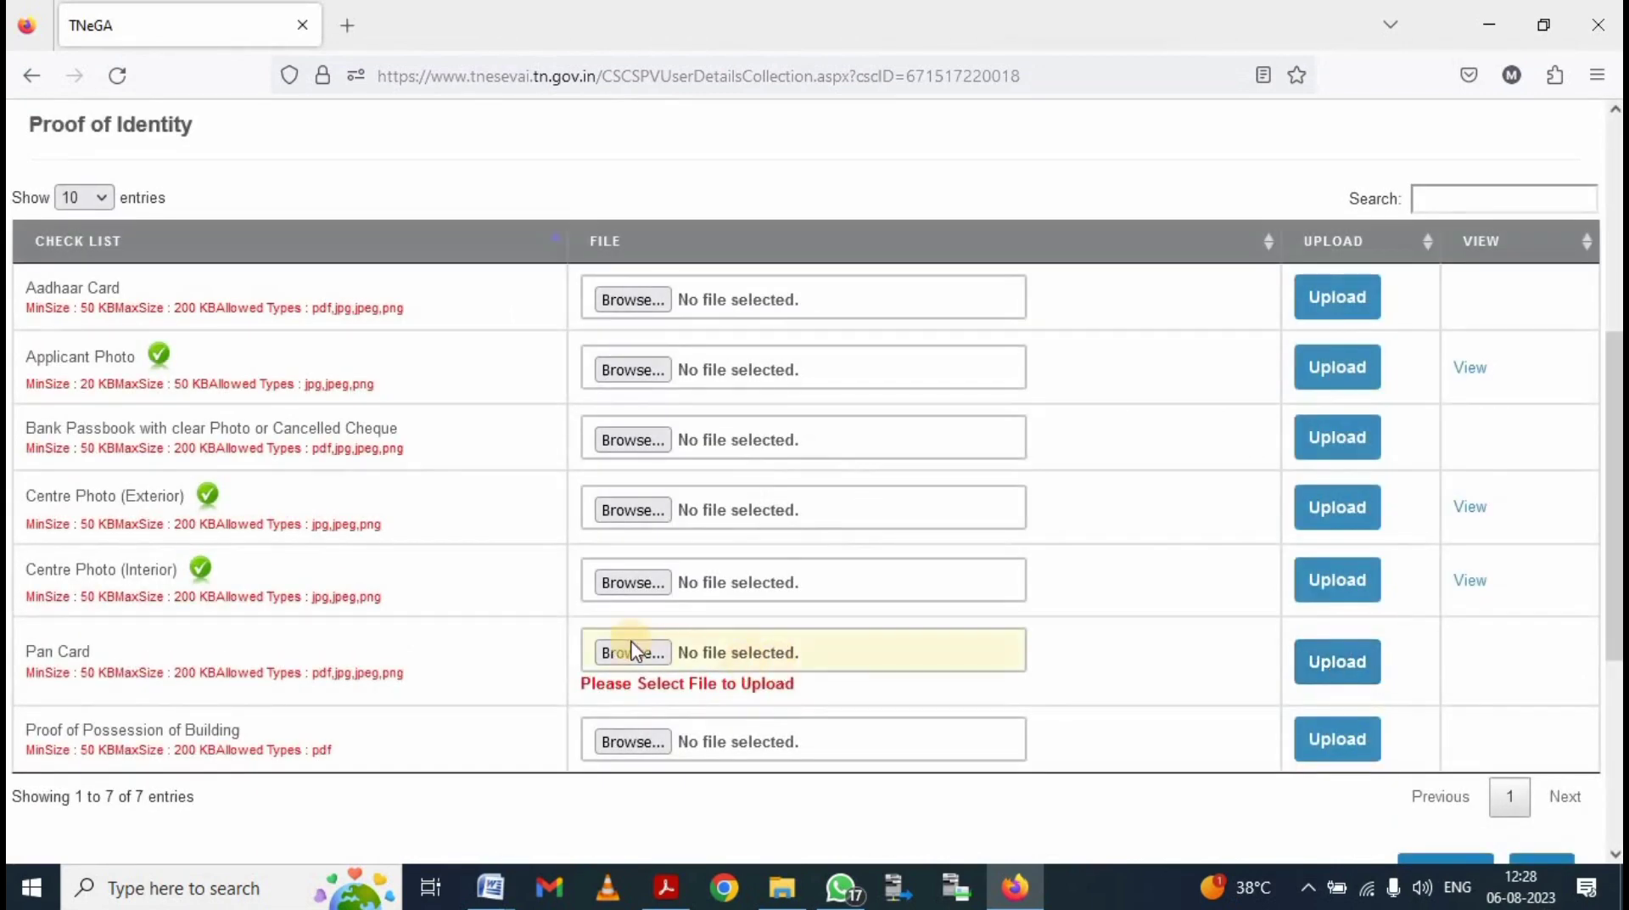
left_click(632, 651)
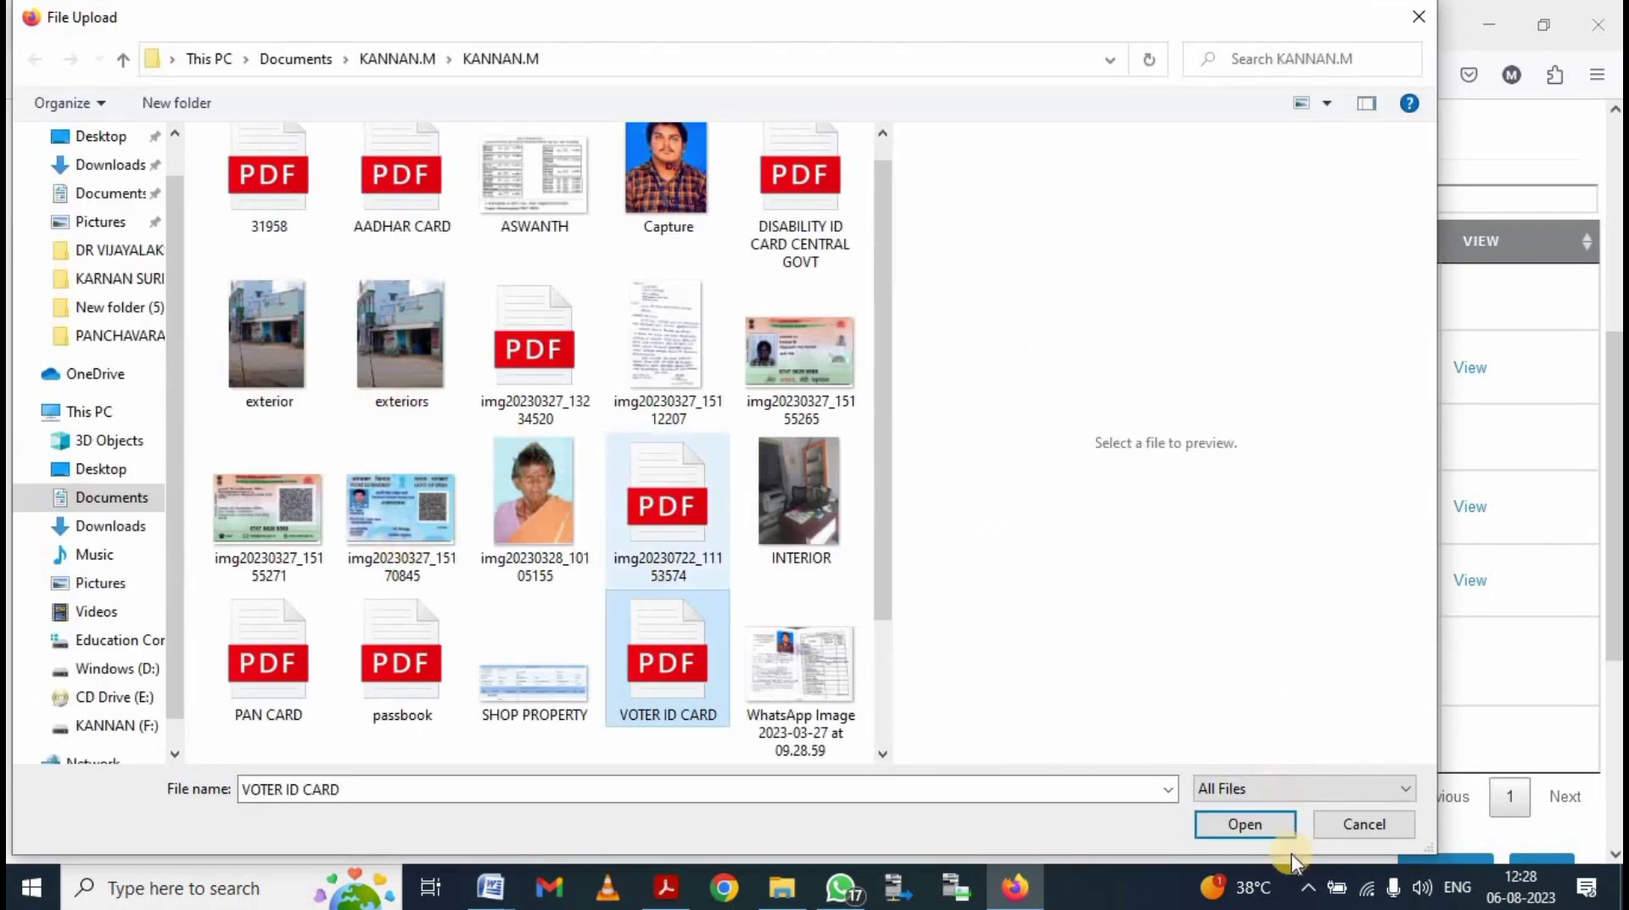
left_click(401, 509)
left_click(1241, 823)
left_click(1330, 666)
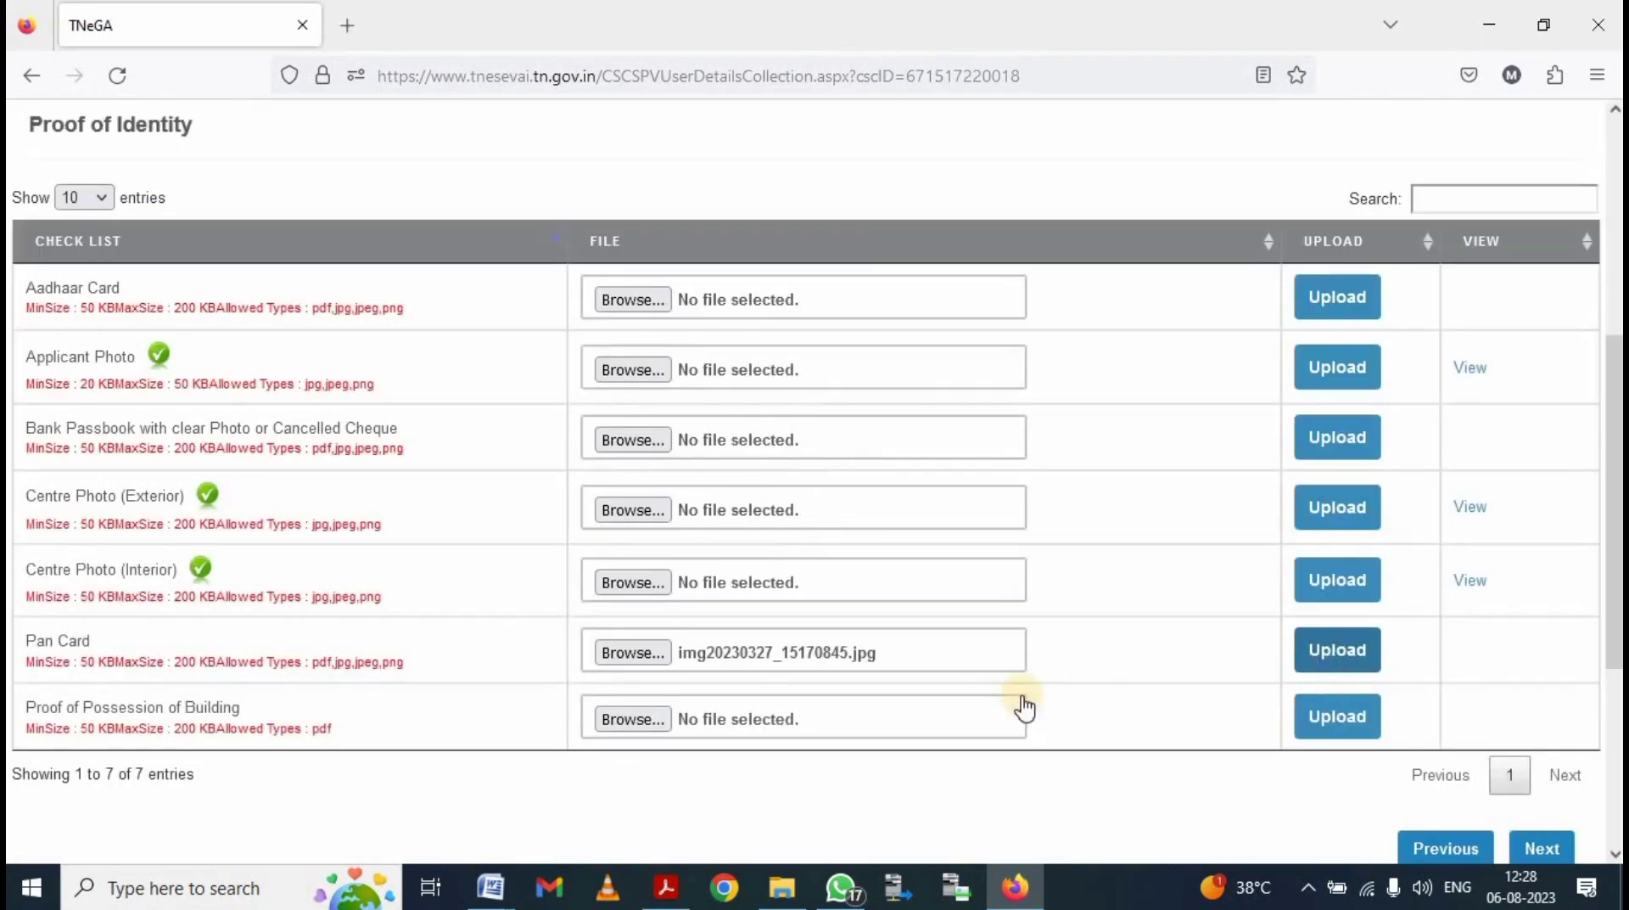
Step: Try to upload img20230722_11153574.pdf as the Proof of Possession of Building document
left_click(662, 728)
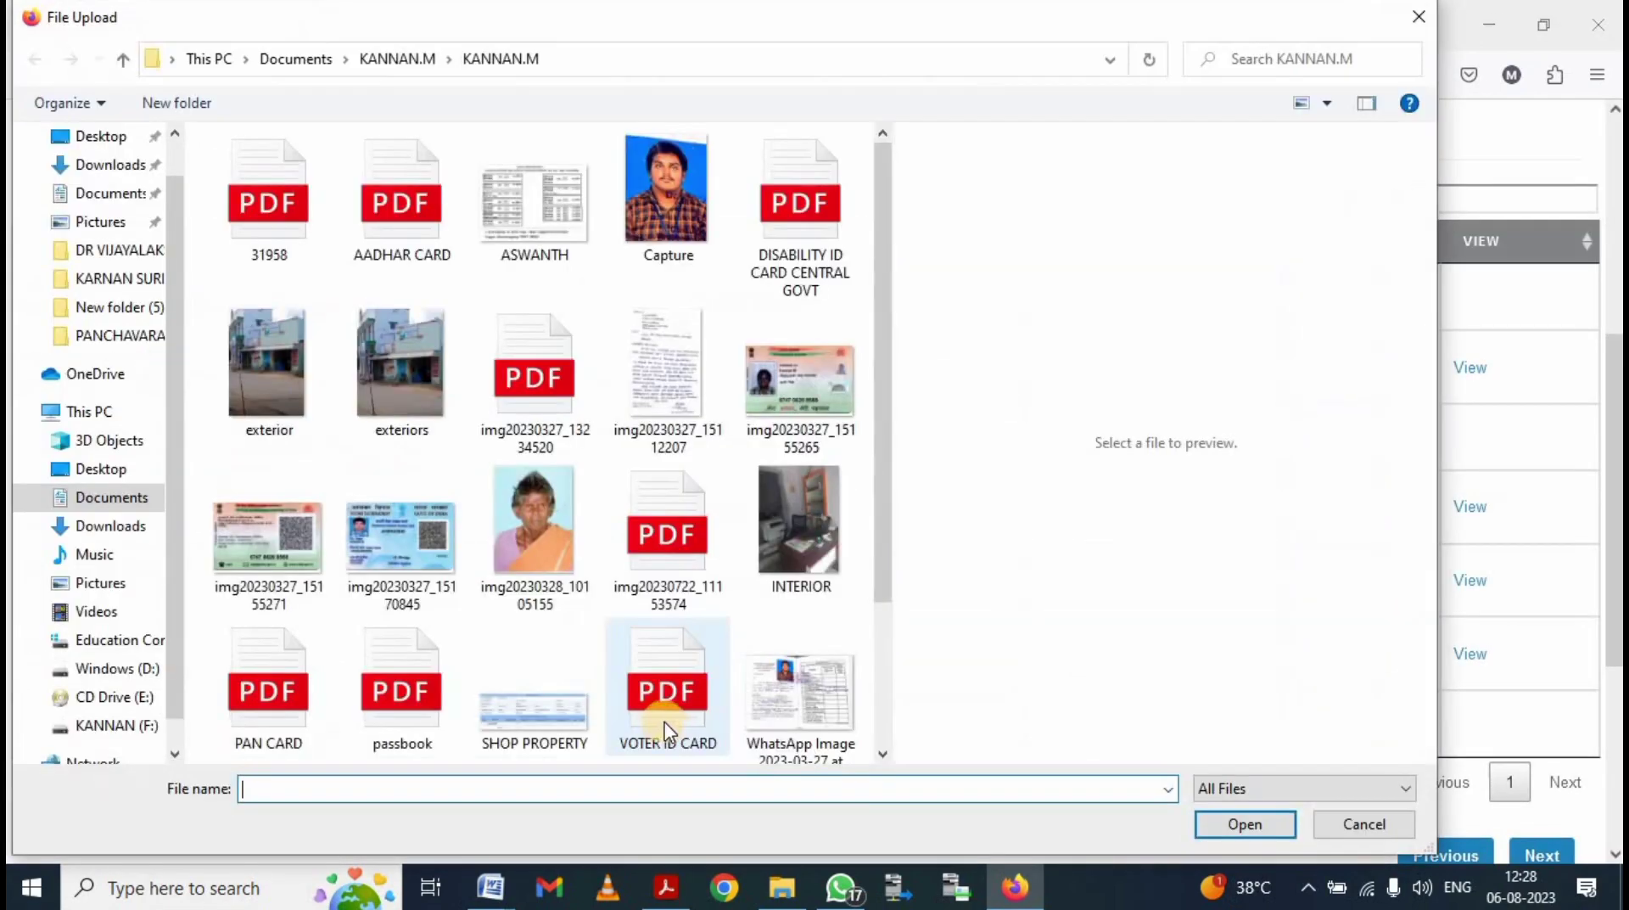
scroll(613, 408, "down", 2)
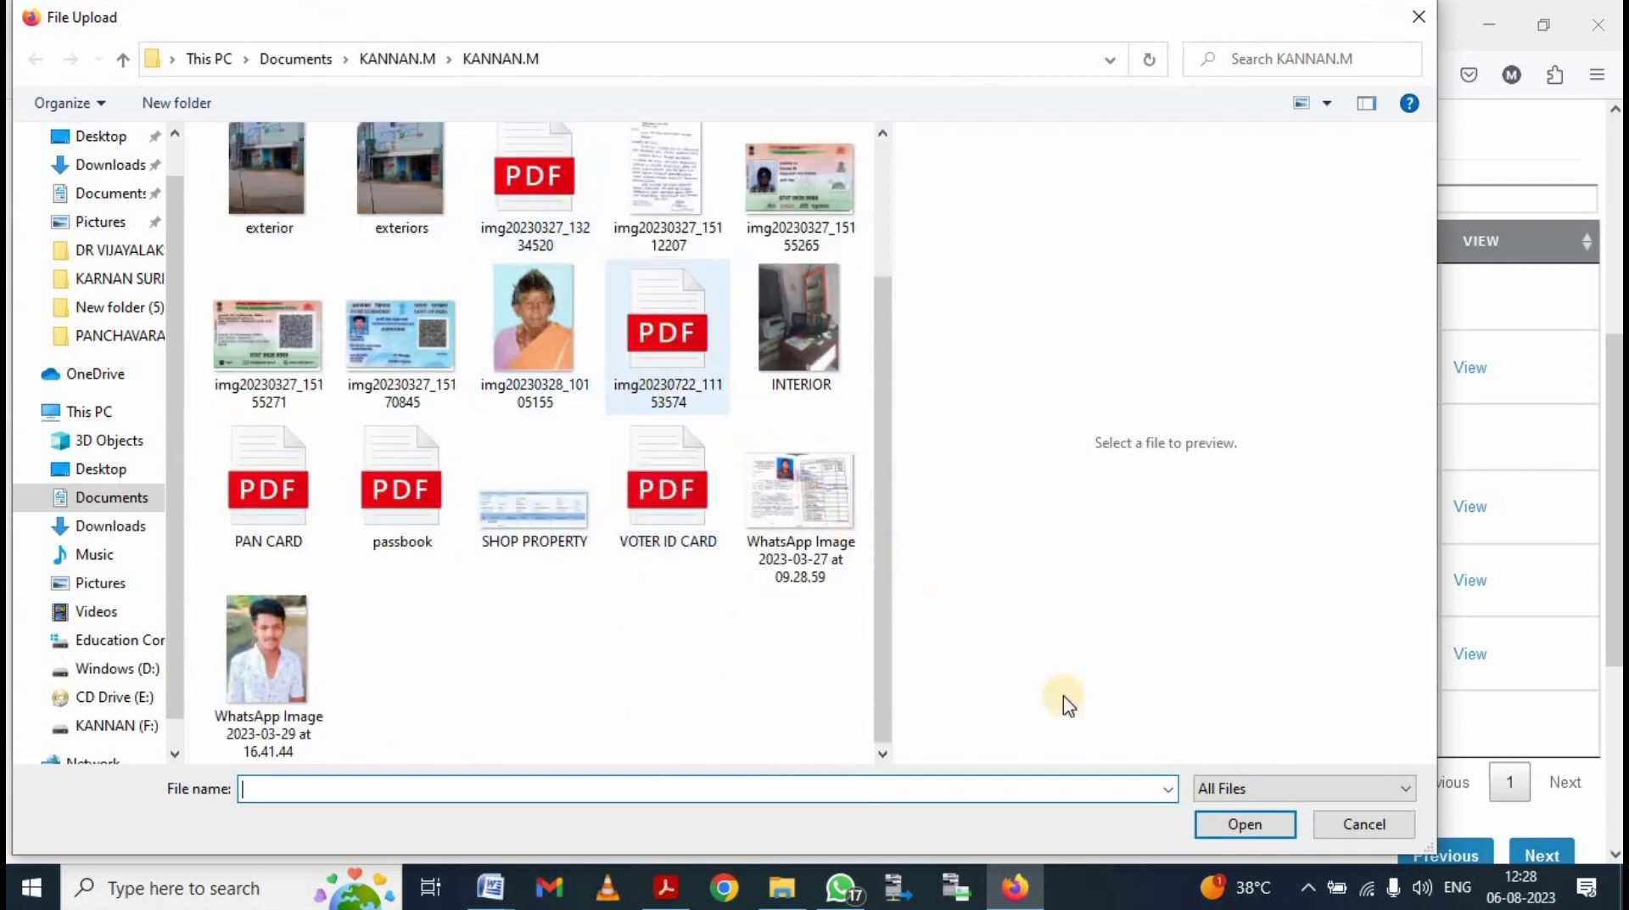
key("Escape")
left_click(1337, 730)
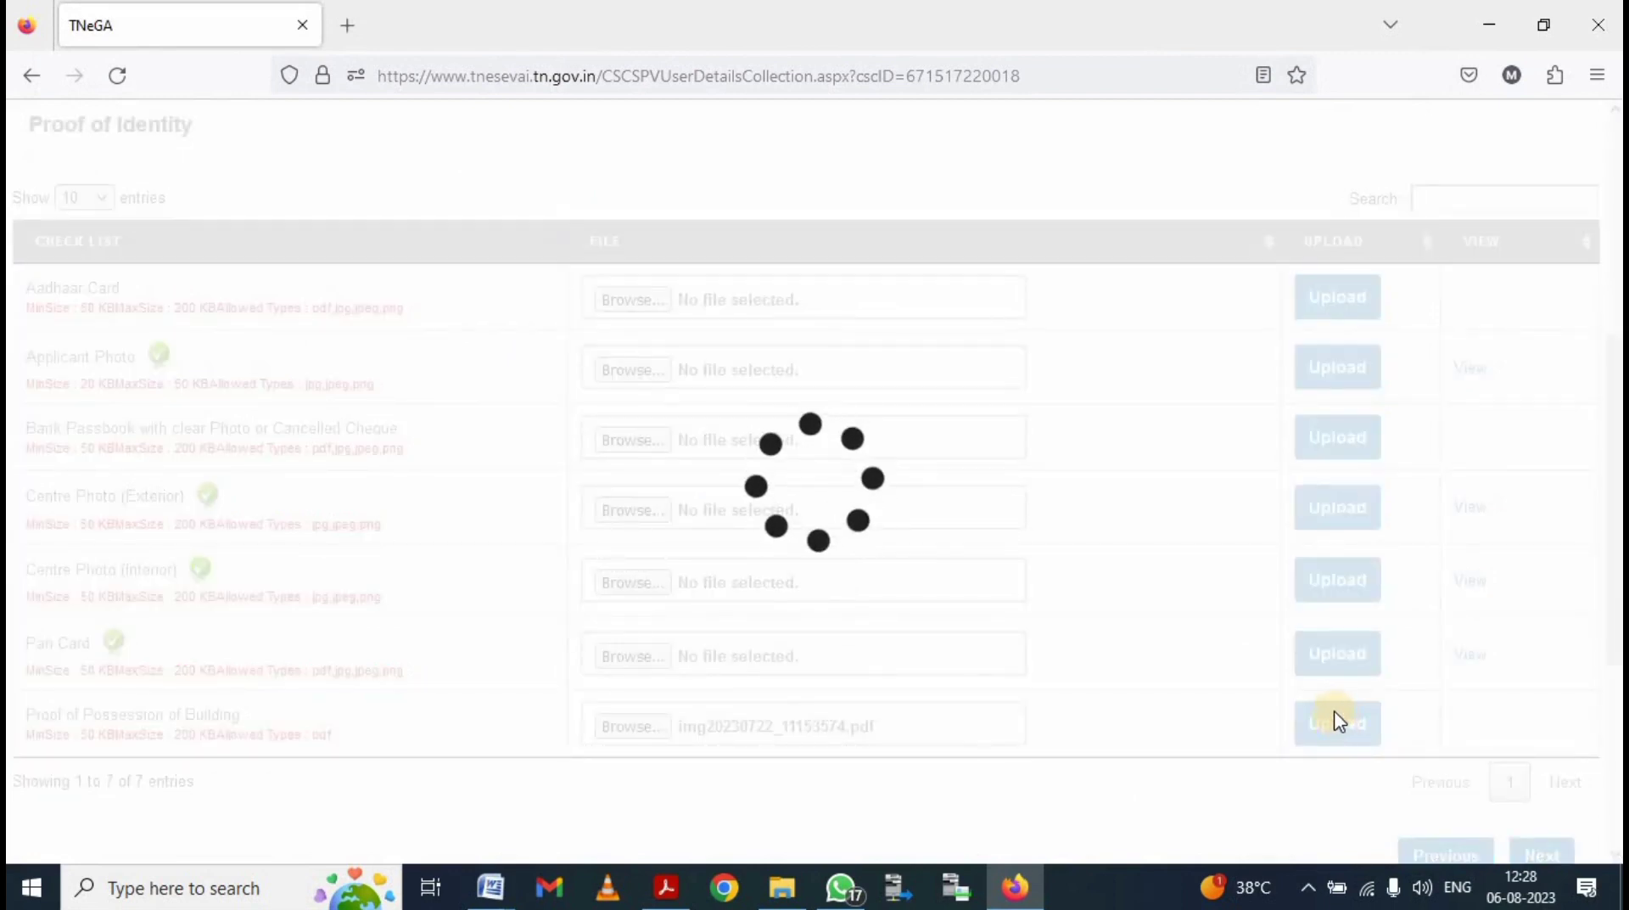
Step: Review the upload status of every Proof of Identity document and try to continue to Terms and Conditions
scroll(959, 571, "up", 2)
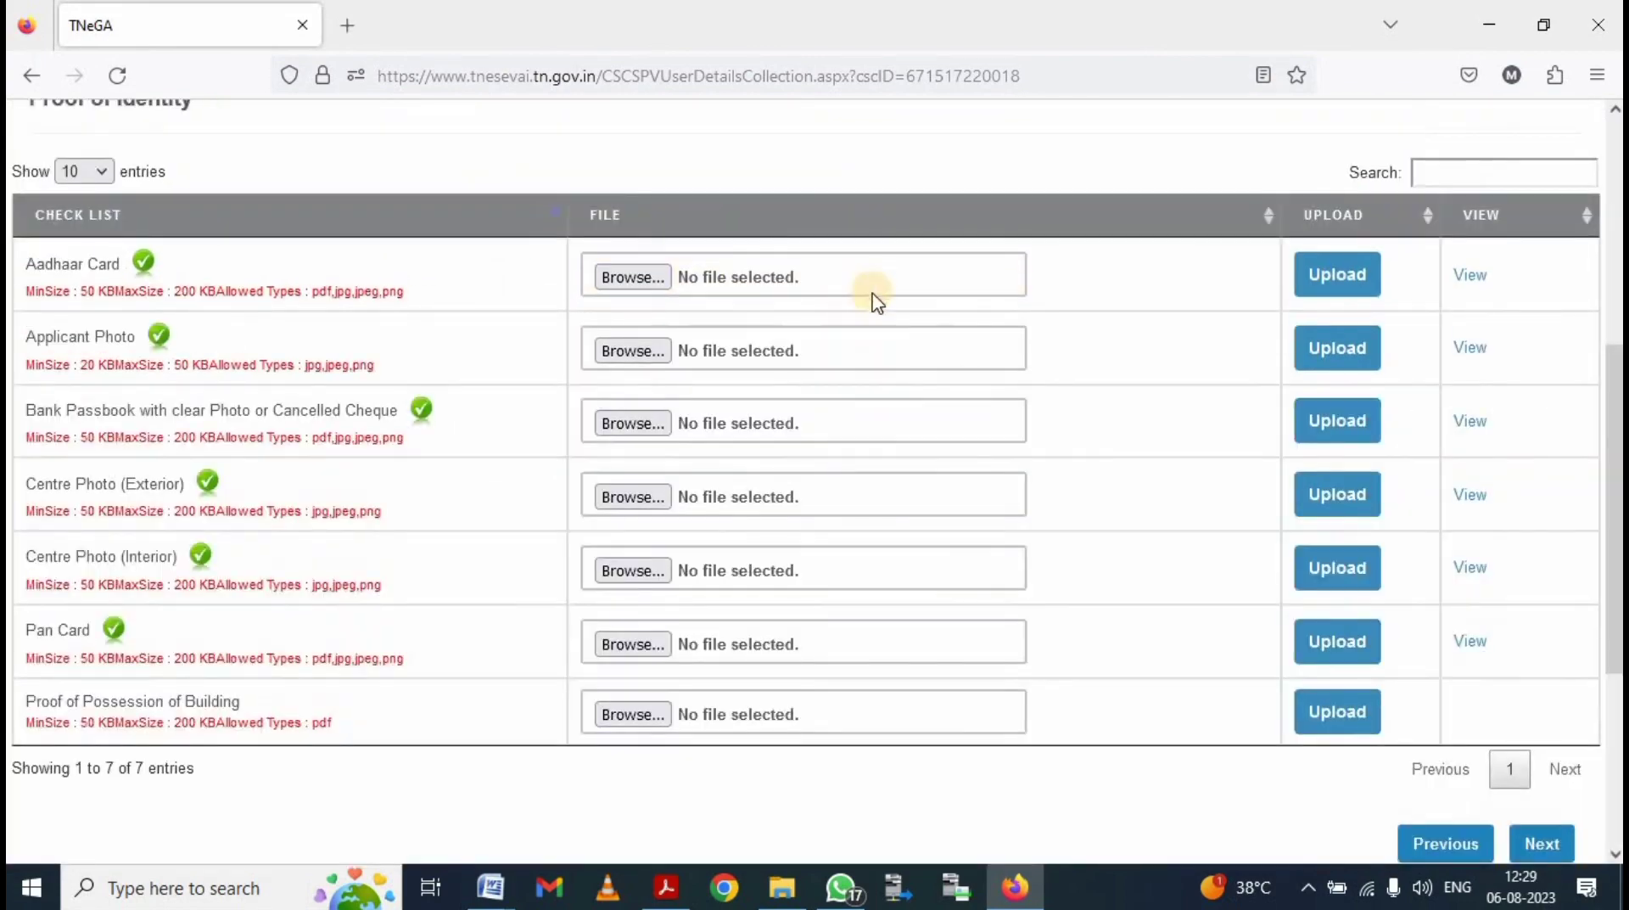
scroll(916, 299, "up", 1)
scroll(1029, 436, "up", 1)
scroll(1589, 727, "down", 4)
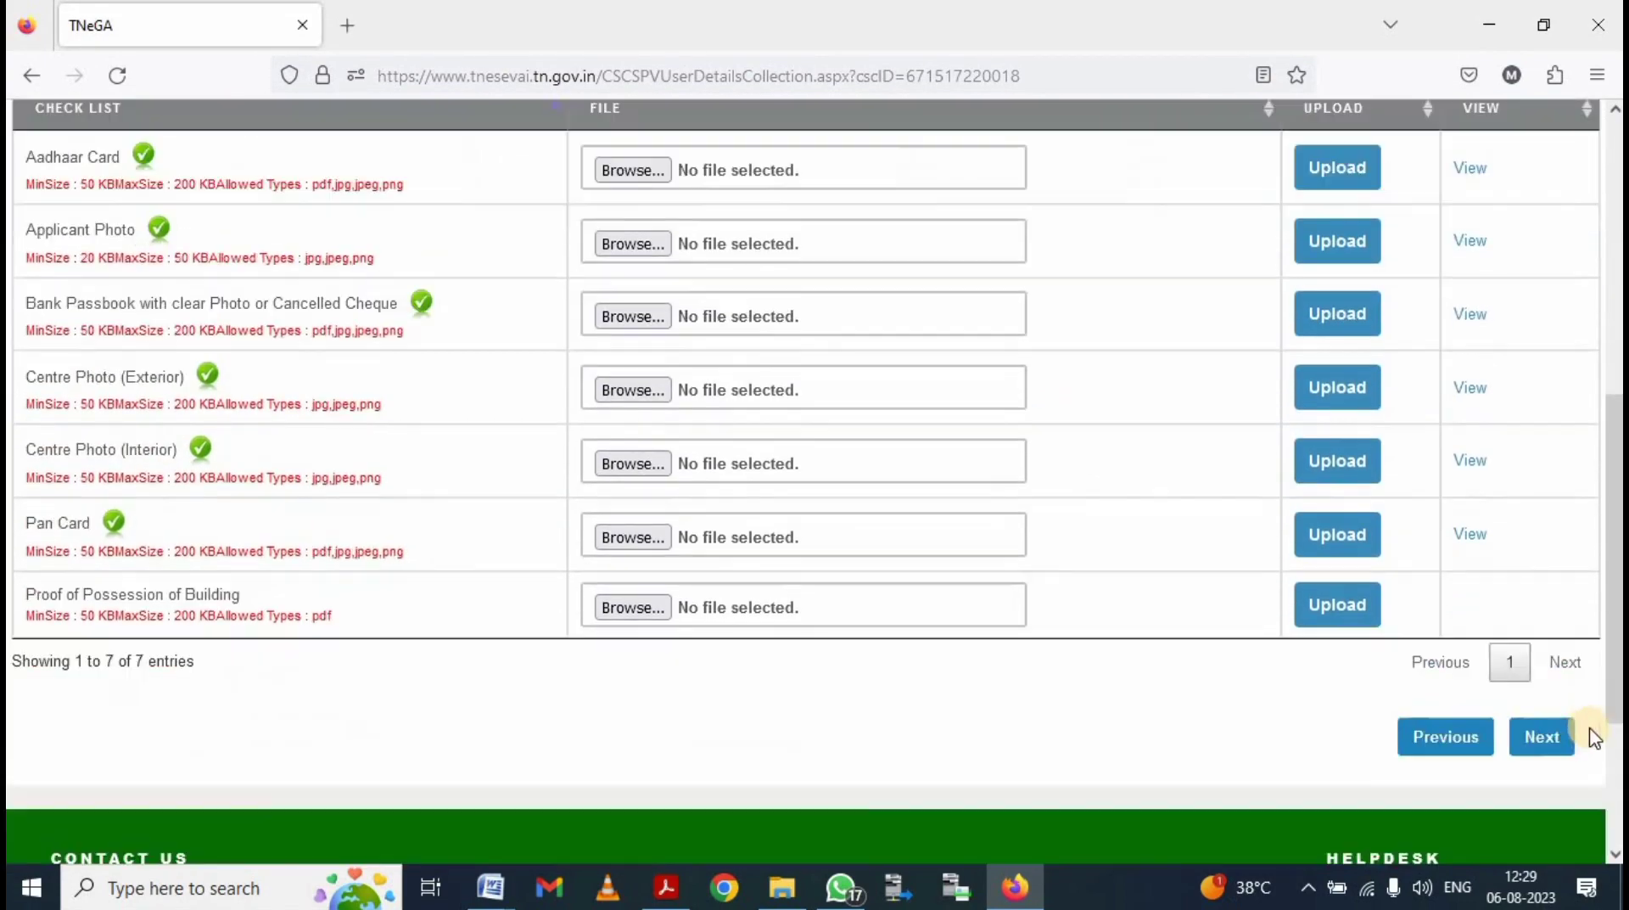
left_click(1542, 738)
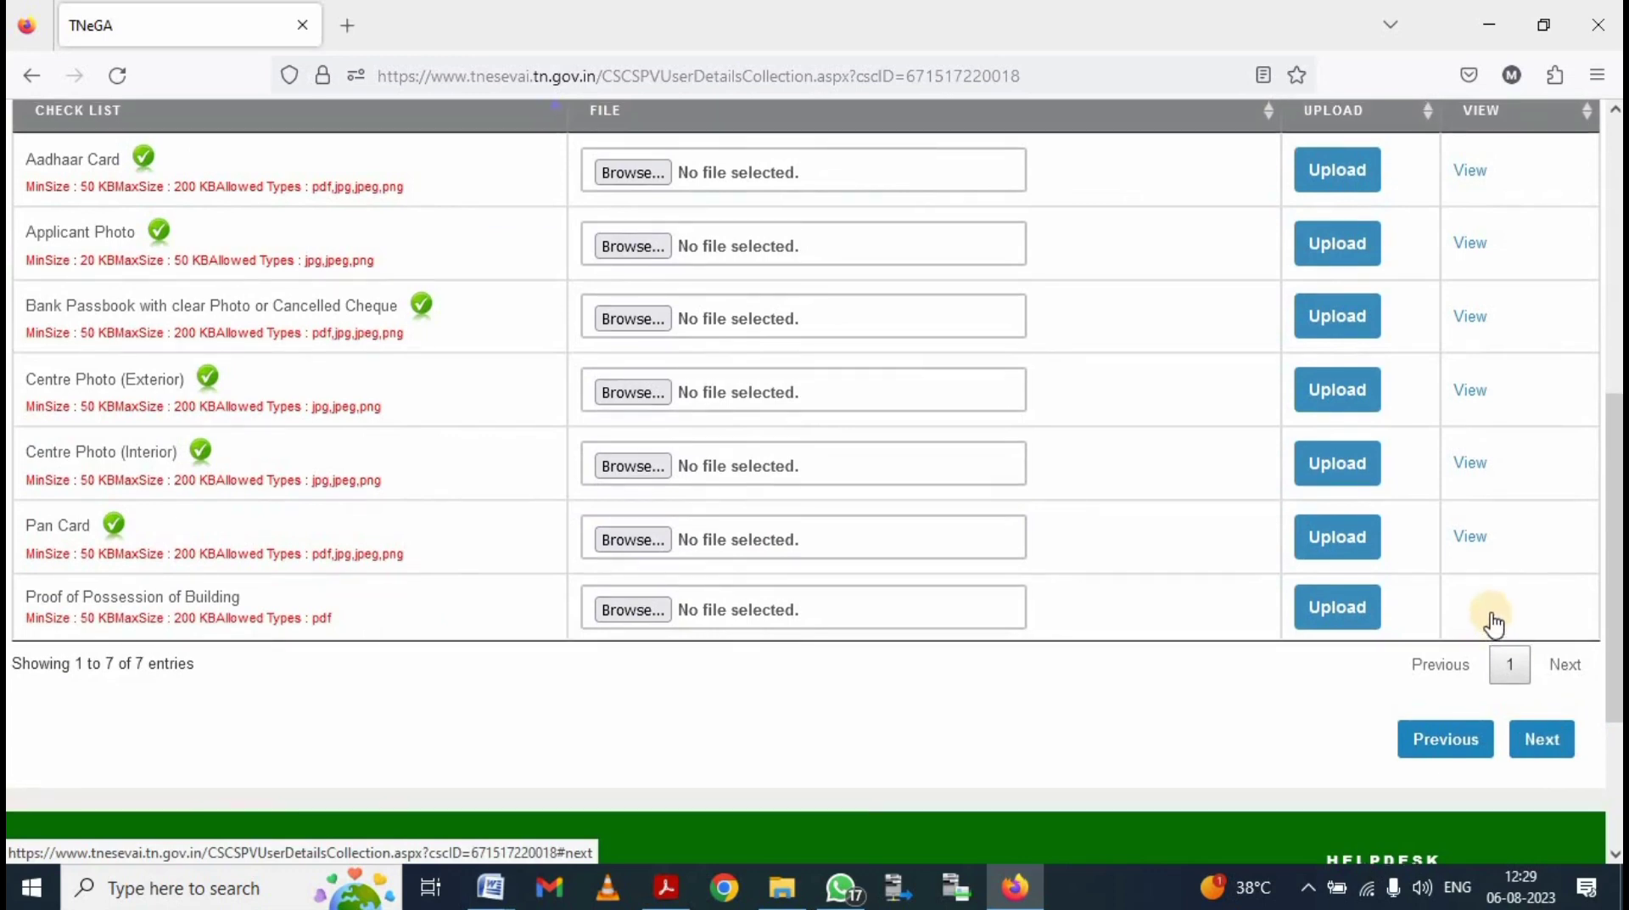
Step: Check the progress of the registration sections, retry continuing from Proof of Identity and dismiss the alert
scroll(1495, 671, "up", 1)
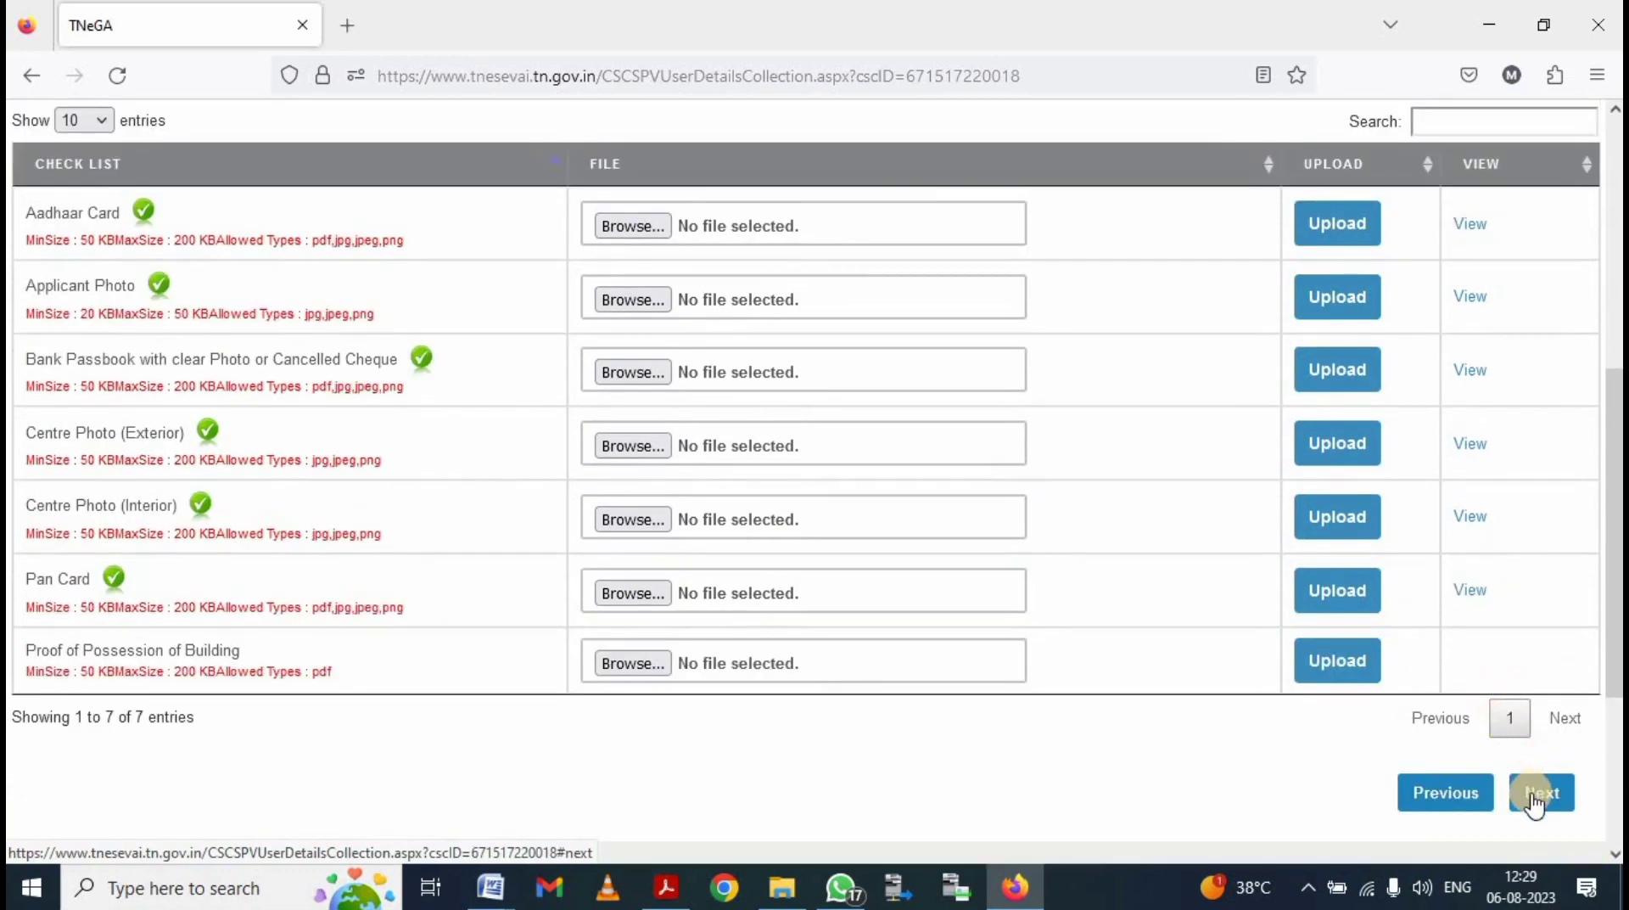
scroll(1269, 416, "up", 3)
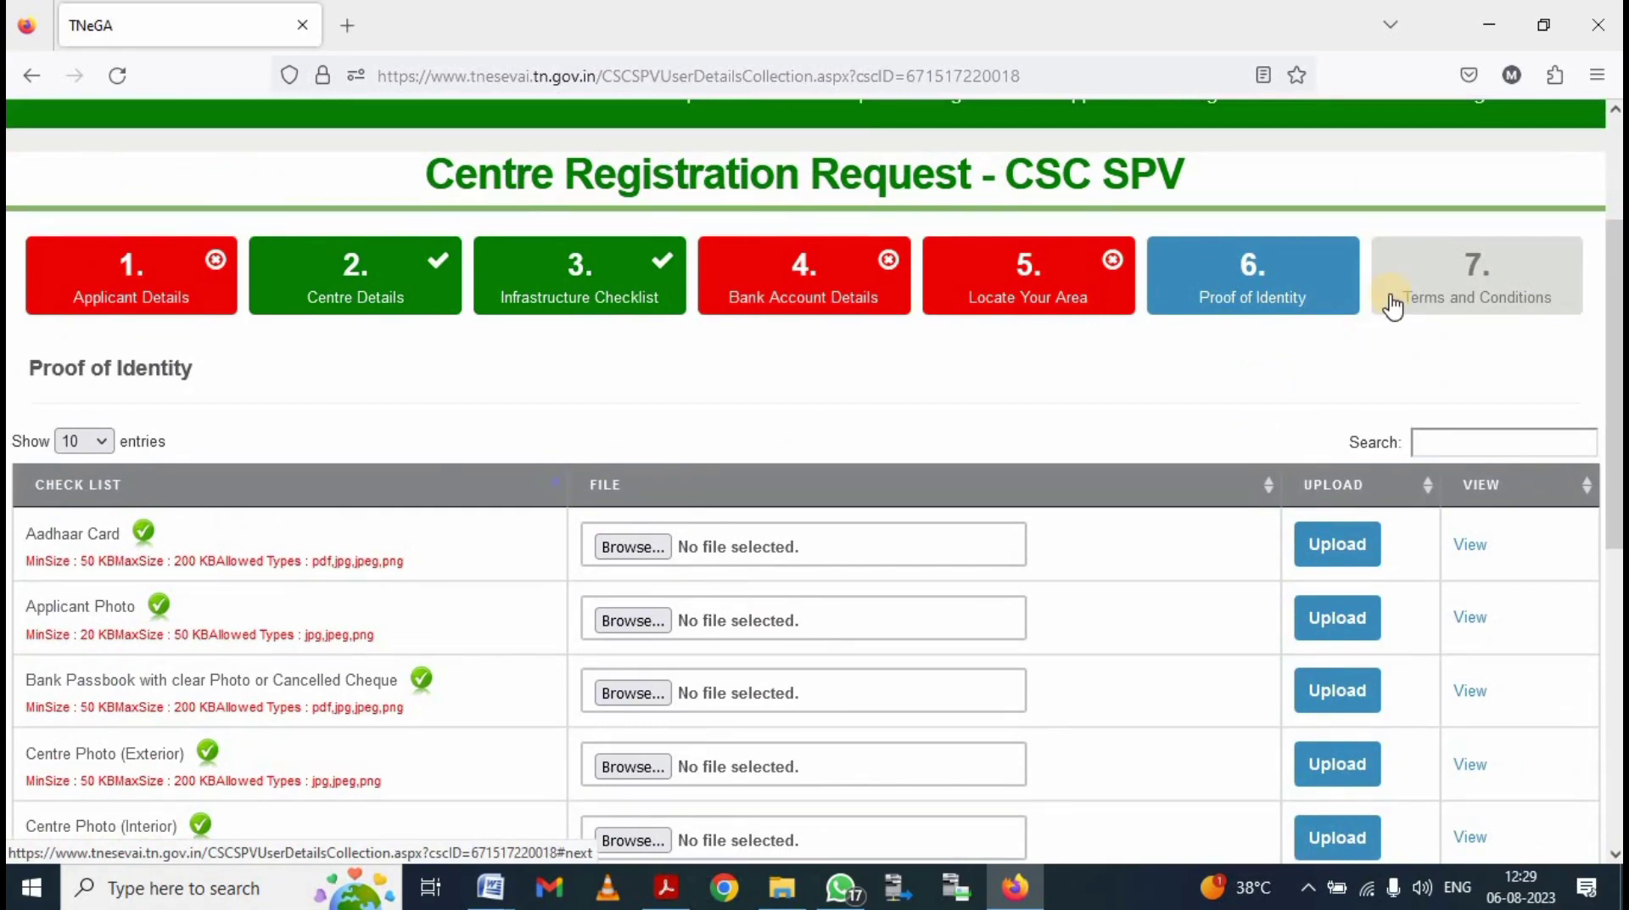
scroll(1392, 307, "down", 6)
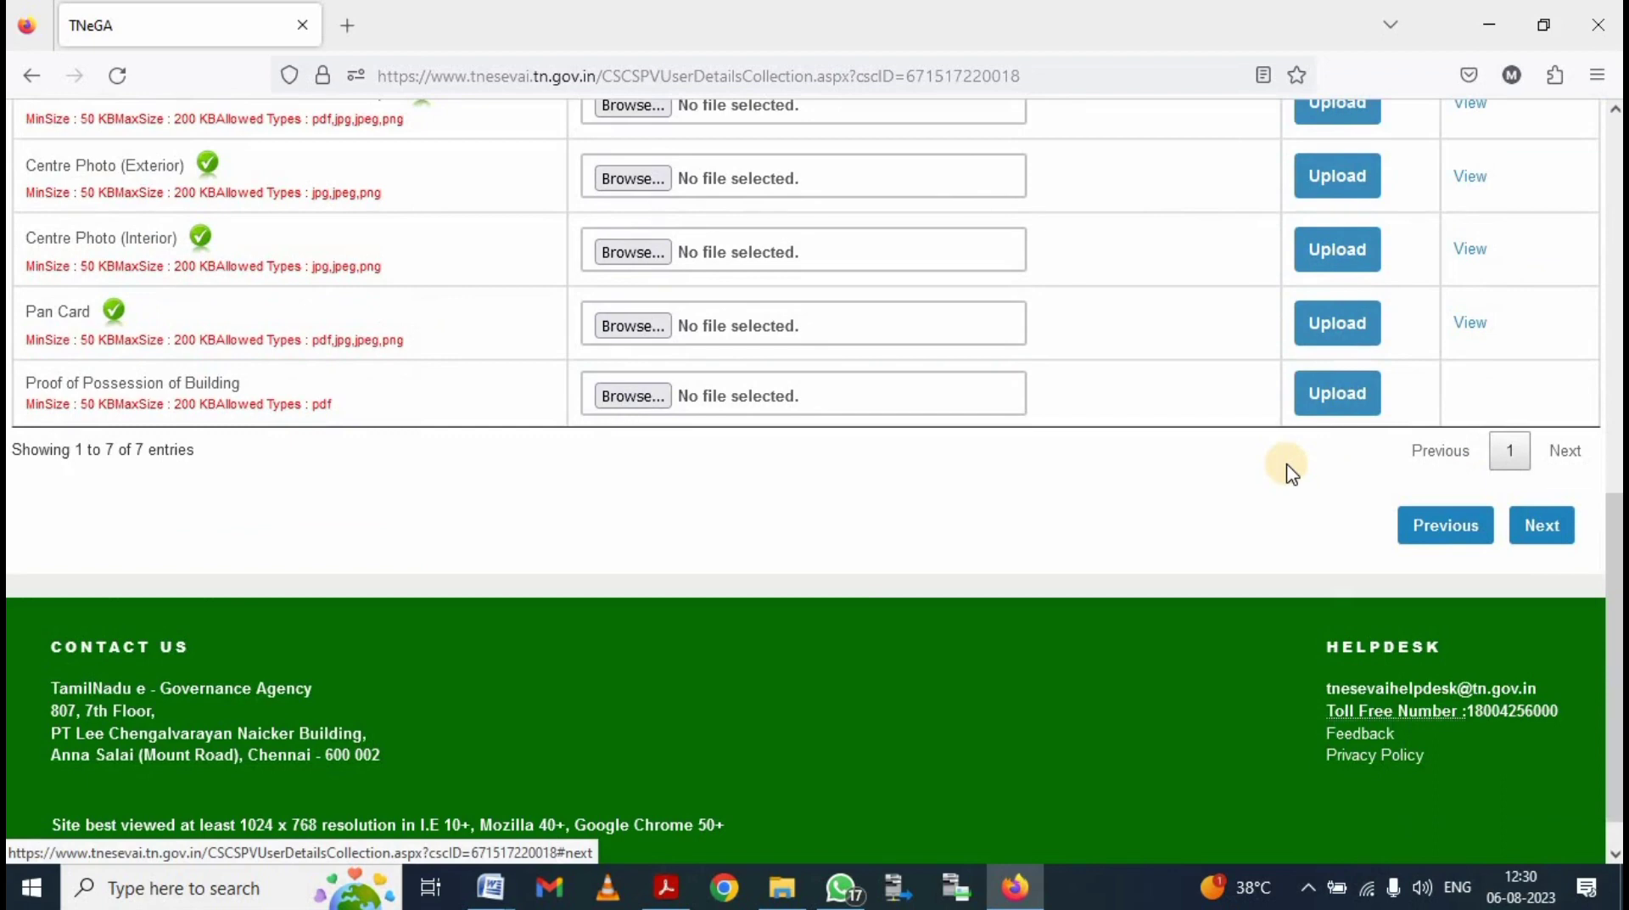
left_click(1313, 410)
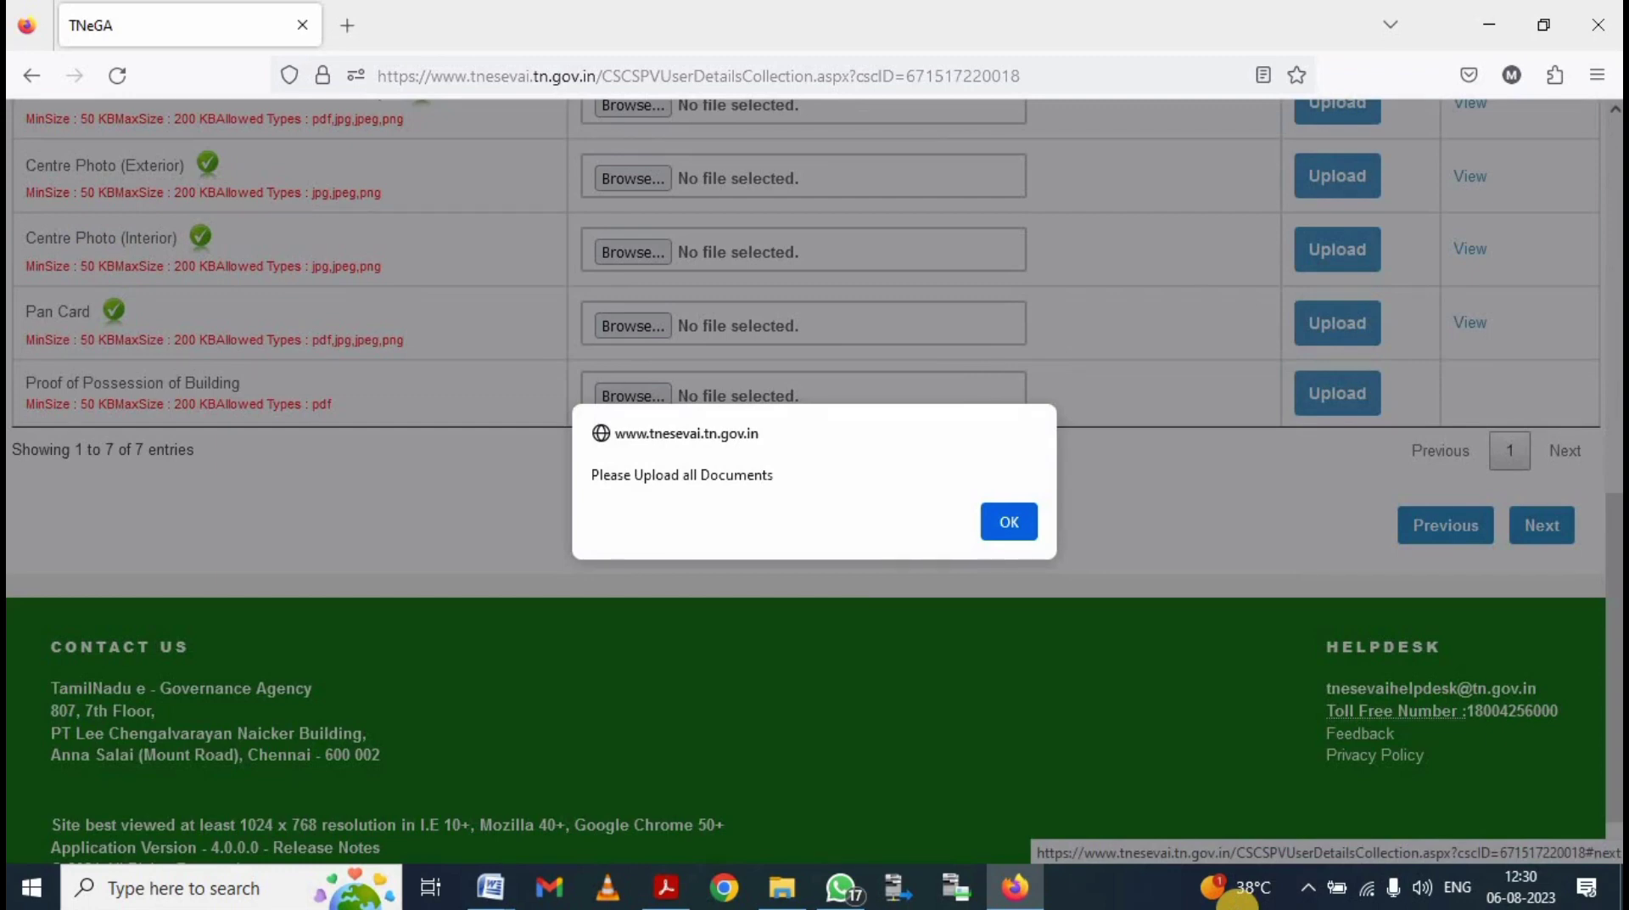
left_click(1005, 527)
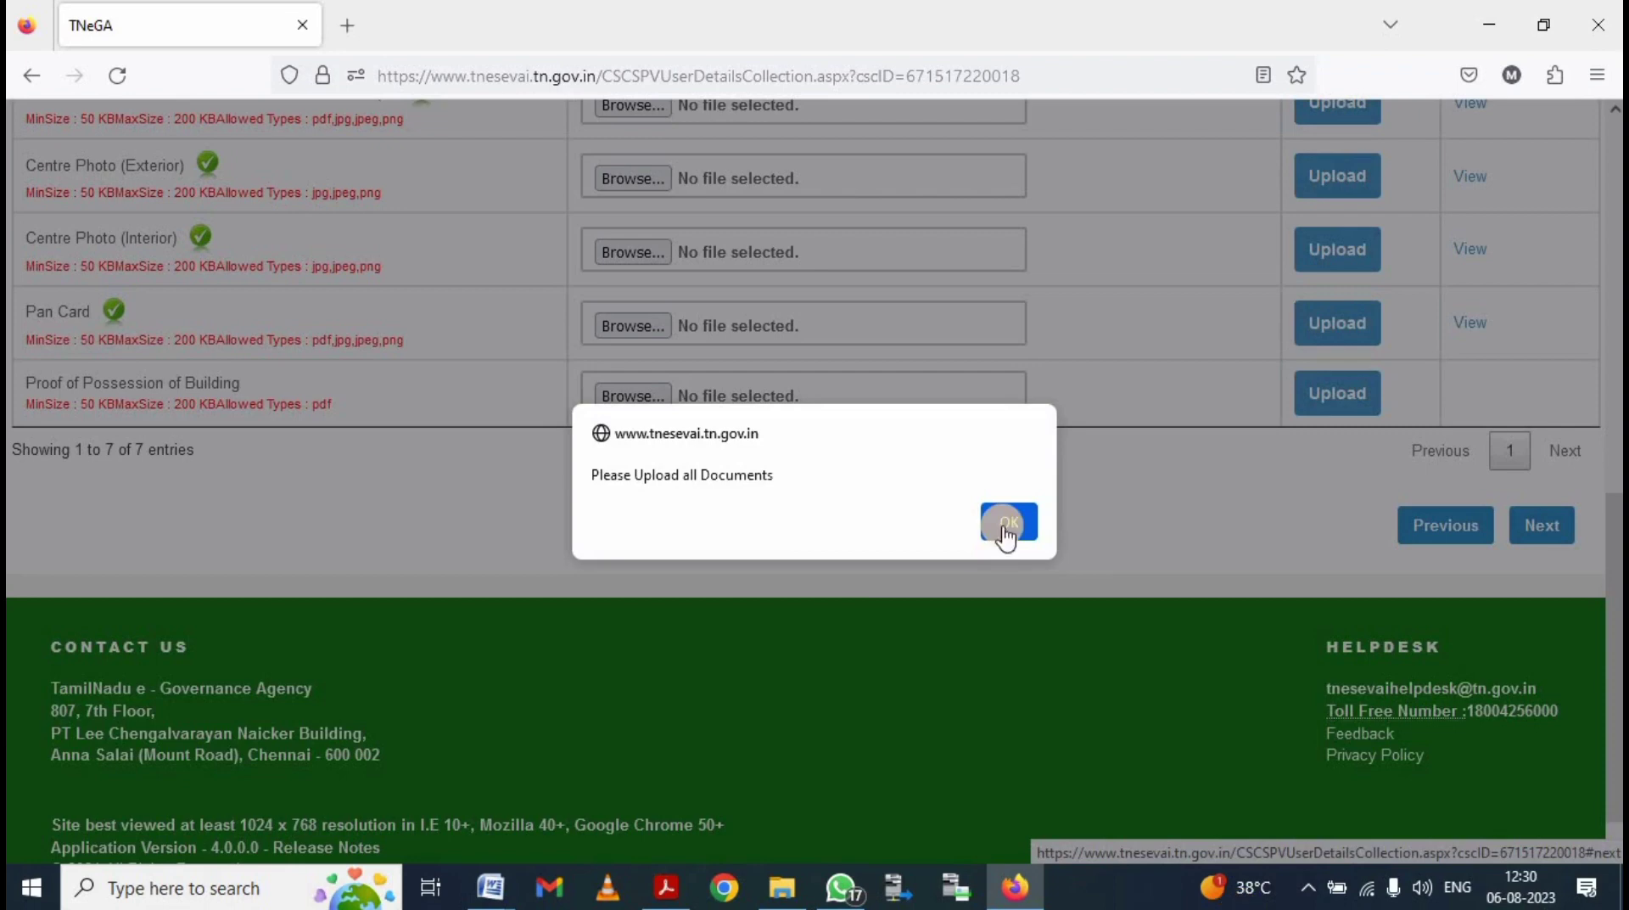